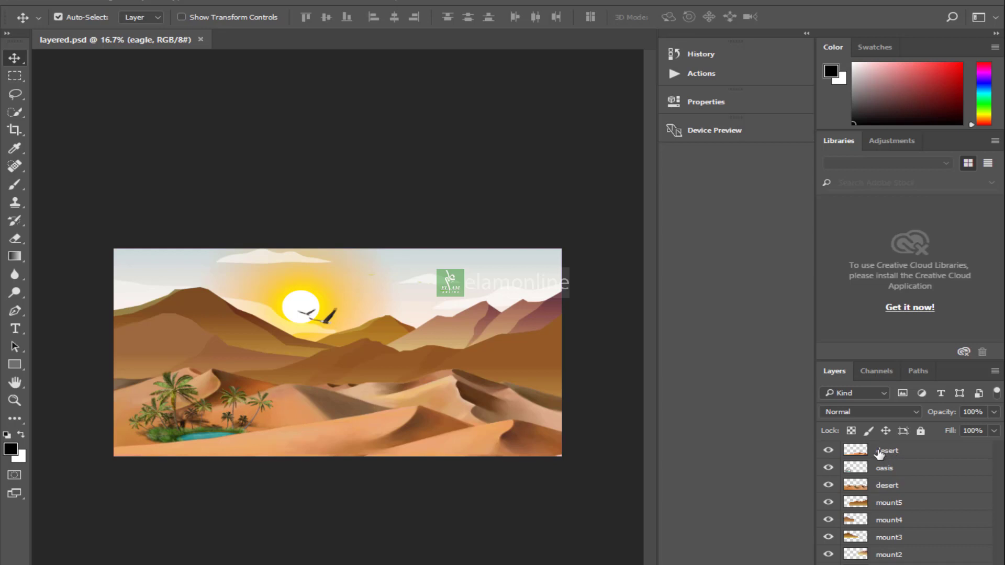
Toggle the visibility of the top three layers off and on to inspect each part of the illustration
{"action": "left_click", "coordinate": [829, 451]}
{"action": "left_click", "coordinate": [829, 452]}
{"action": "left_click", "coordinate": [829, 468]}
{"action": "left_click", "coordinate": [829, 469]}
{"action": "left_click", "coordinate": [829, 486]}
{"action": "left_click", "coordinate": [829, 486]}
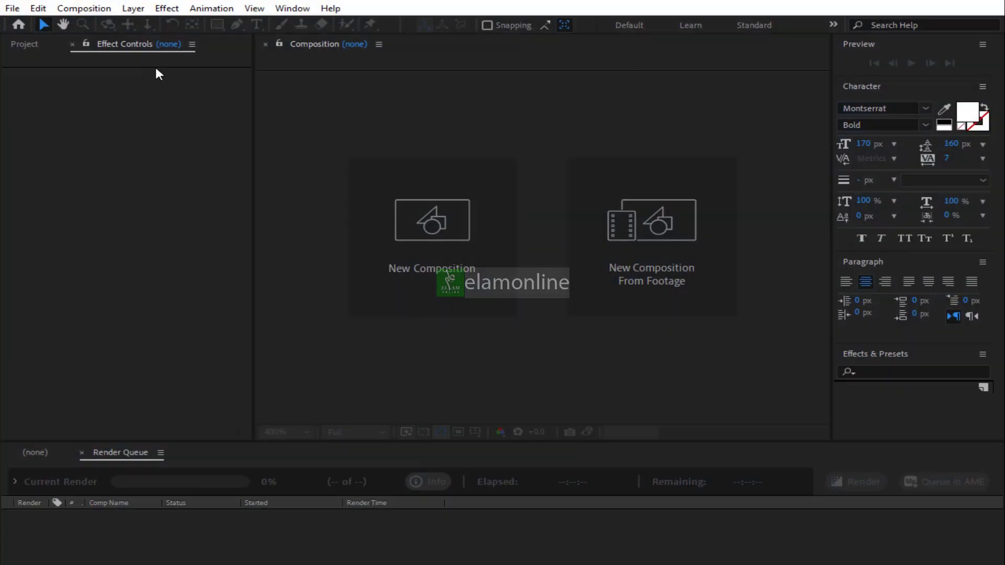
Open the Import File dialog and select layered.psd in the Desktop's 3D Cmaera folder
{"action": "left_click", "coordinate": [12, 9]}
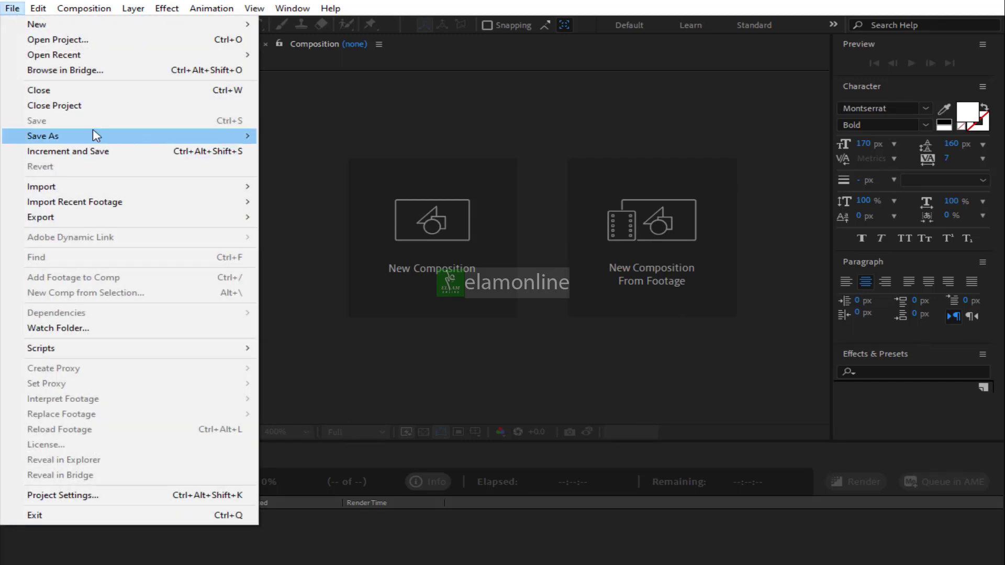
{"action": "mouse_move", "coordinate": [78, 188]}
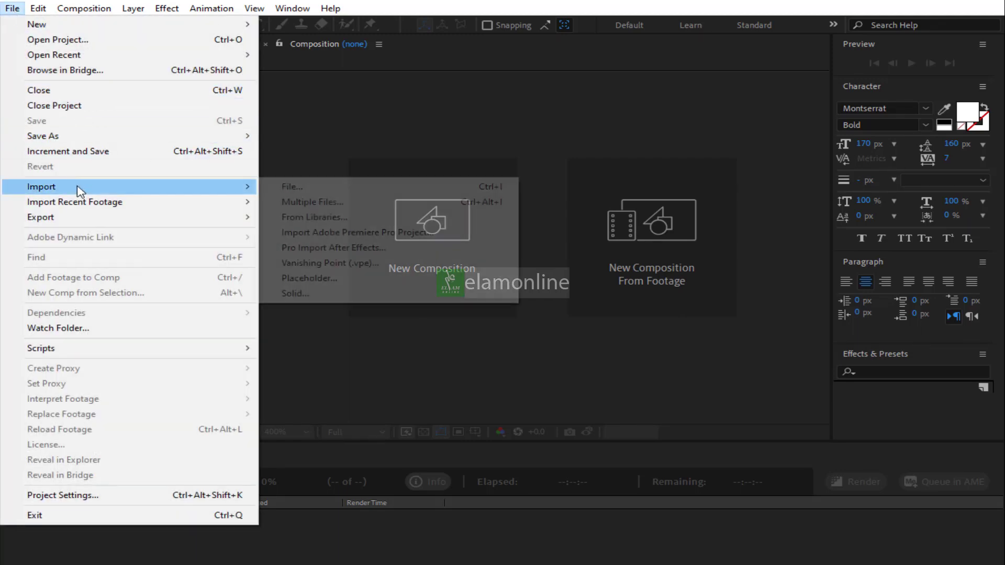
{"action": "left_click", "coordinate": [302, 187]}
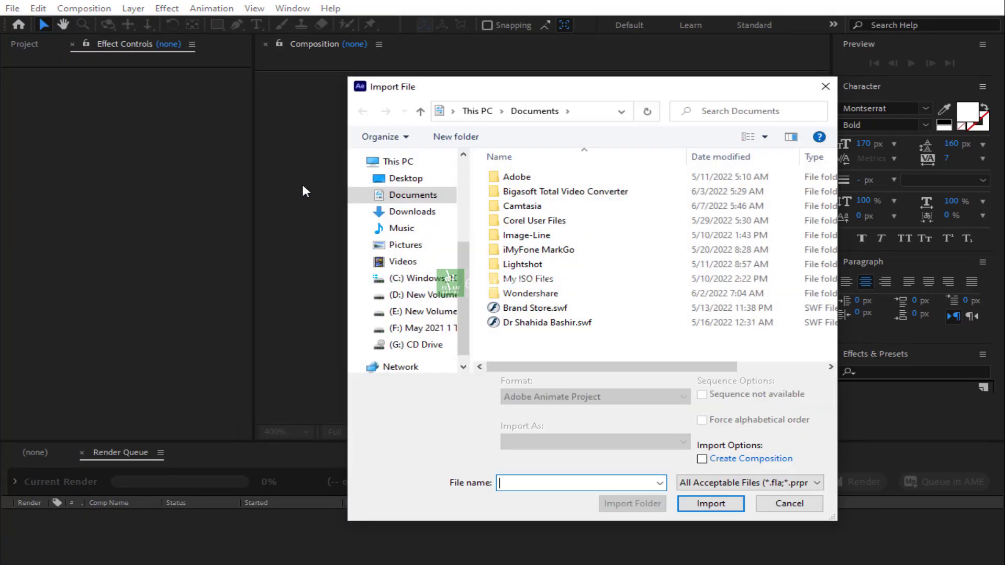
{"action": "left_click", "coordinate": [404, 179]}
{"action": "double_click", "coordinate": [552, 200]}
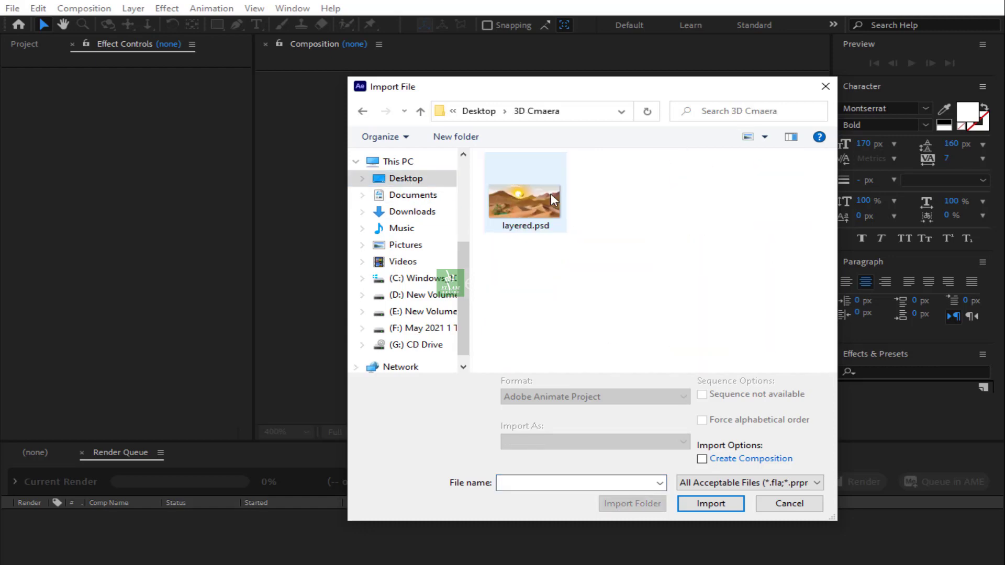
{"action": "left_click", "coordinate": [515, 203]}
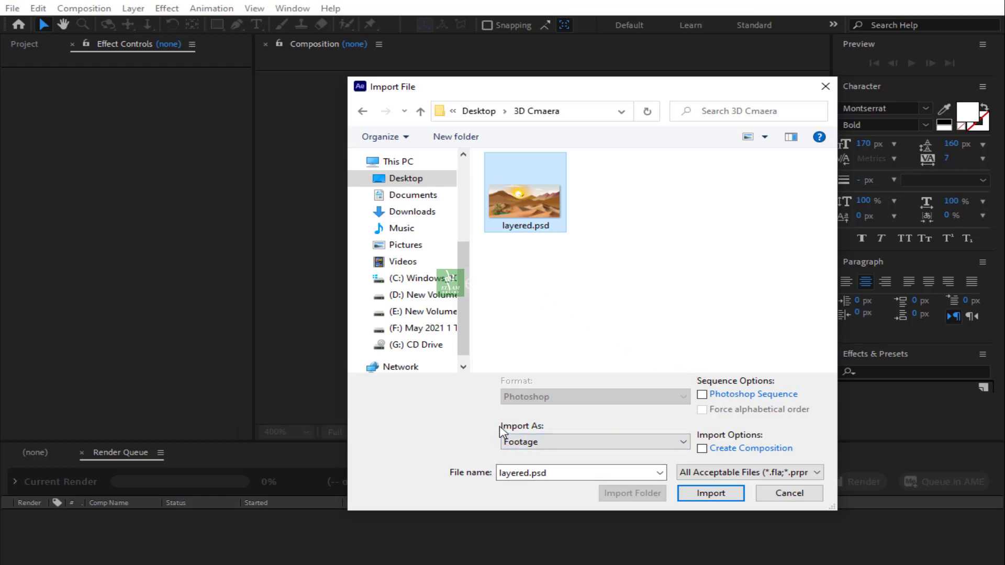
Import the file as a Composition with Editable Layer Styles
{"action": "left_click", "coordinate": [559, 446]}
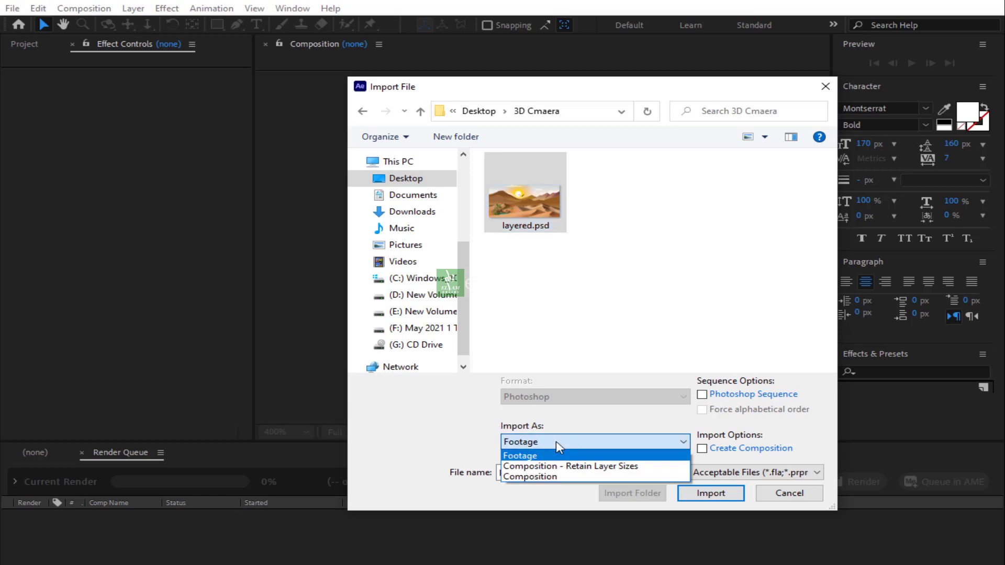
{"action": "left_click", "coordinate": [545, 478]}
{"action": "left_click", "coordinate": [711, 494]}
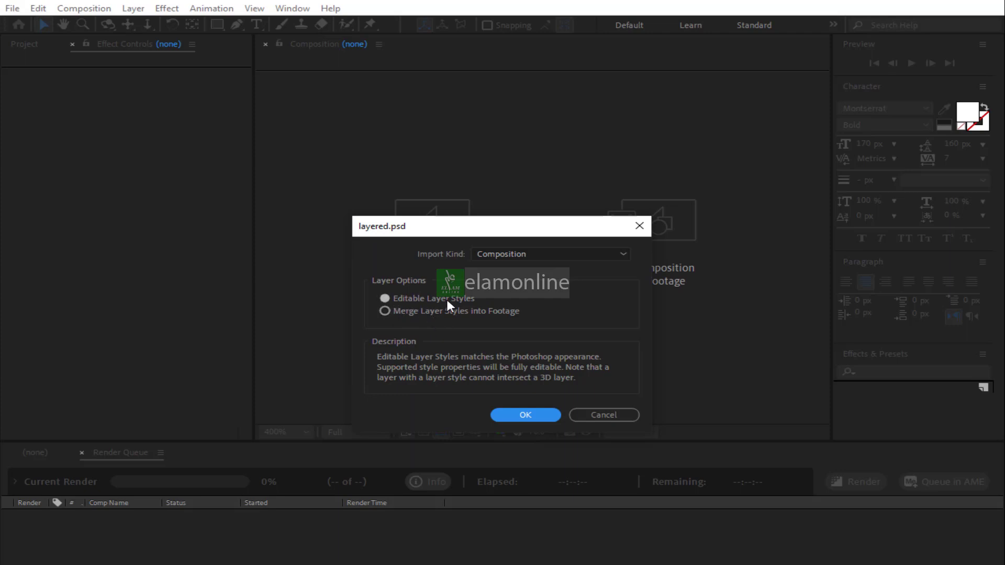
{"action": "left_click", "coordinate": [386, 297]}
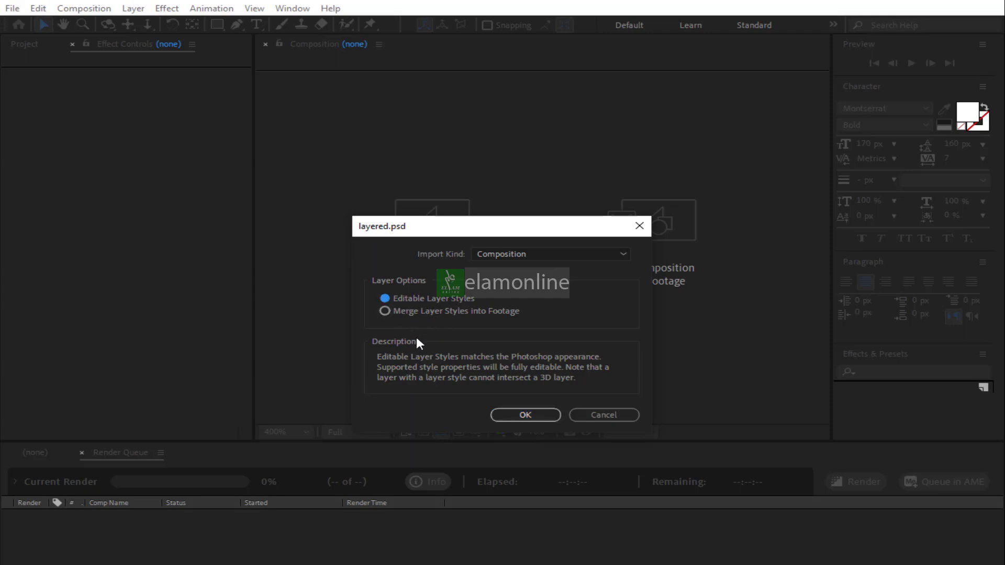
{"action": "left_click", "coordinate": [522, 414]}
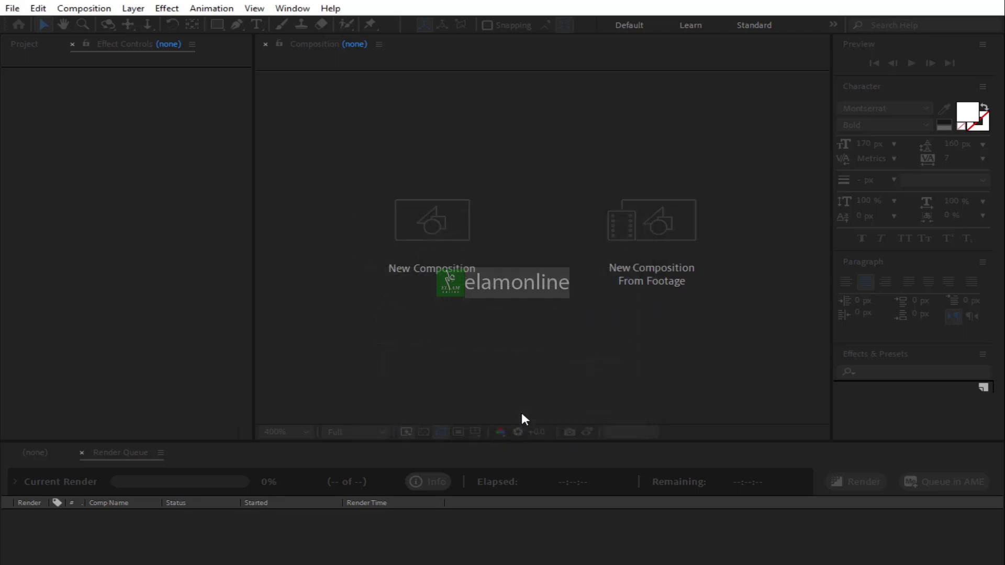
{"action": "left_click", "coordinate": [469, 337]}
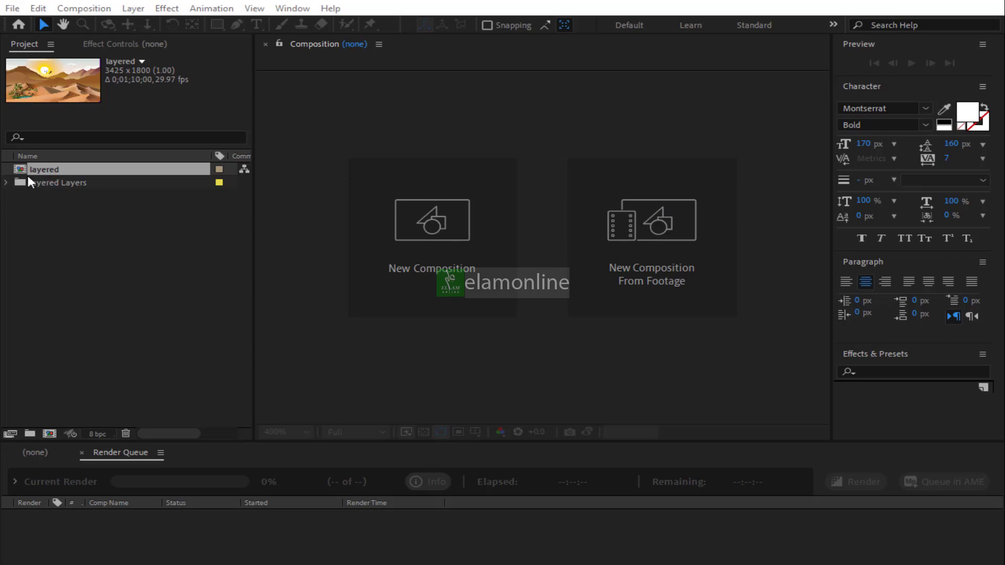
Expand the imported layers folder and inspect each layer file in turn, then collapse it
{"action": "left_click", "coordinate": [6, 181]}
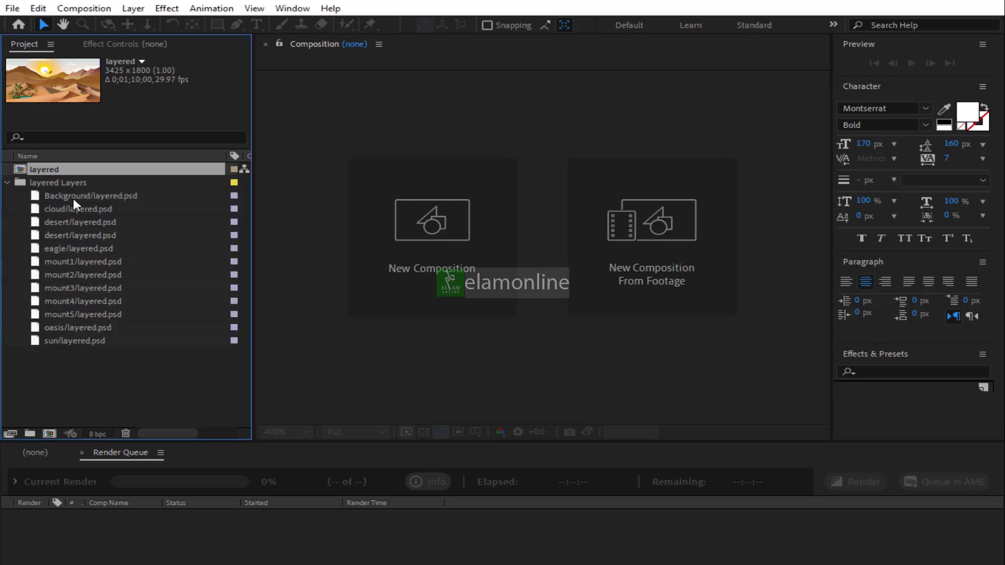
{"action": "left_click", "coordinate": [78, 195]}
{"action": "left_click", "coordinate": [80, 209]}
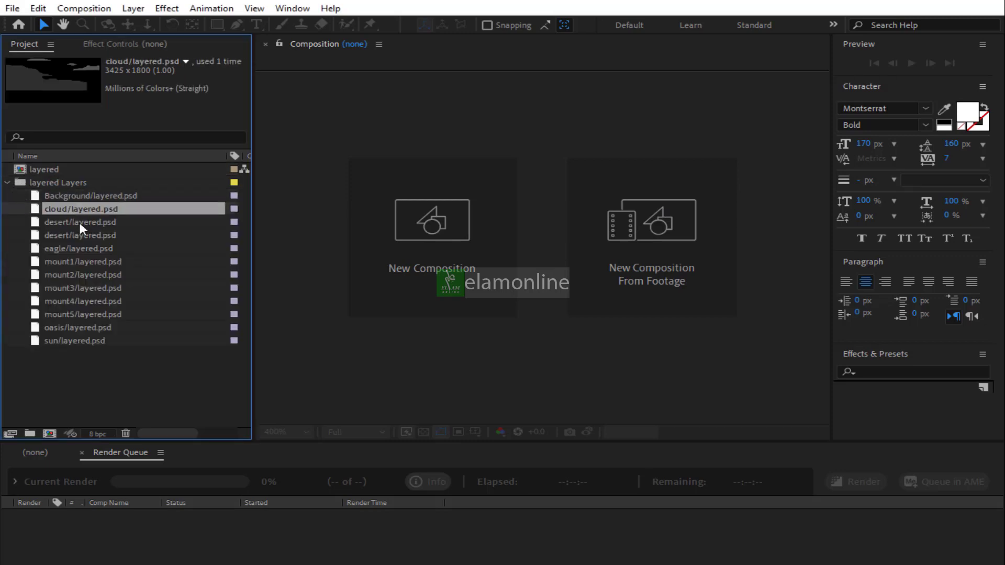
{"action": "left_click", "coordinate": [79, 221]}
{"action": "left_click", "coordinate": [79, 236]}
{"action": "left_click", "coordinate": [79, 246]}
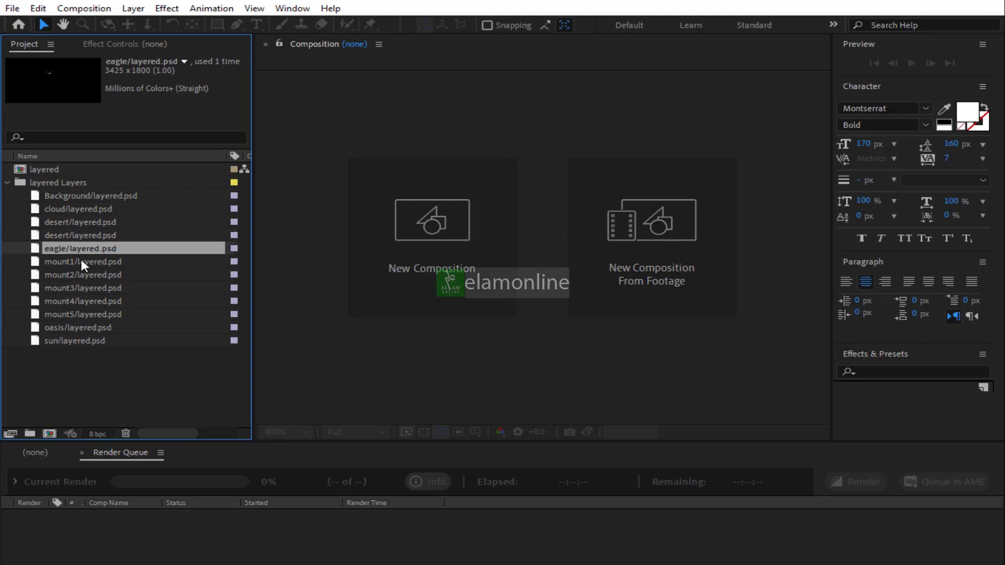
{"action": "left_click", "coordinate": [80, 262]}
{"action": "left_click", "coordinate": [82, 275]}
{"action": "left_click", "coordinate": [82, 288]}
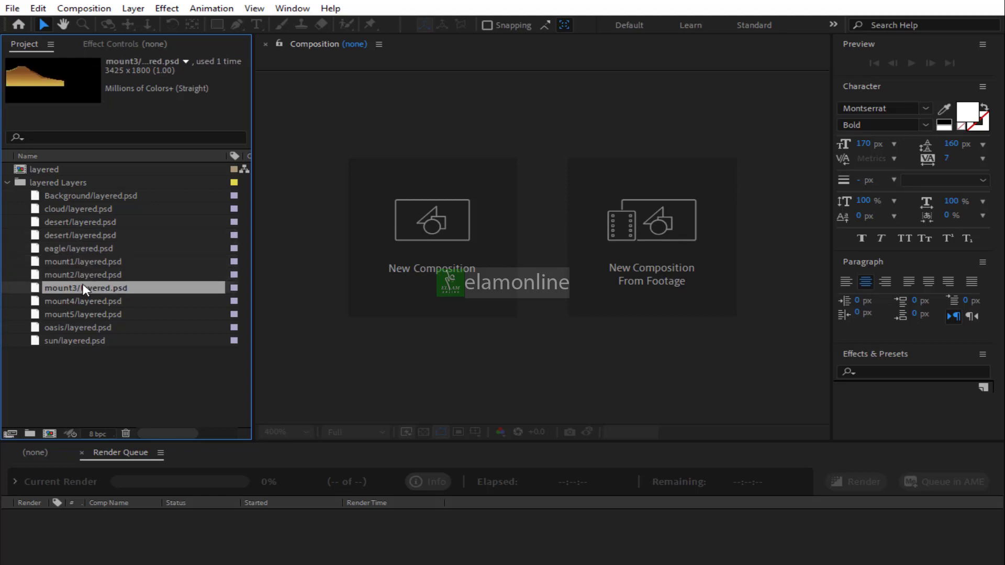
{"action": "left_click", "coordinate": [81, 301]}
{"action": "left_click", "coordinate": [78, 314]}
{"action": "left_click", "coordinate": [75, 327]}
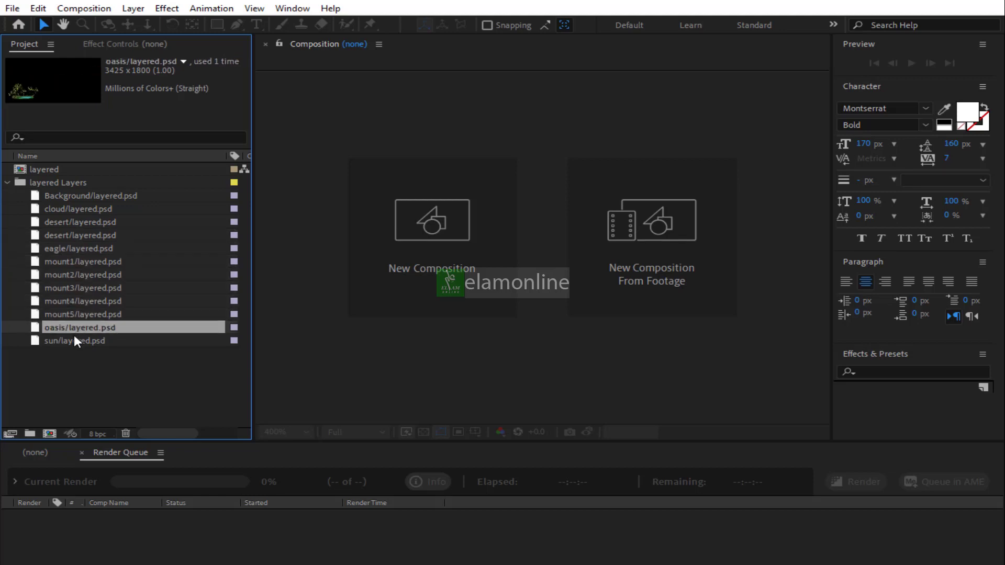
{"action": "left_click", "coordinate": [74, 341]}
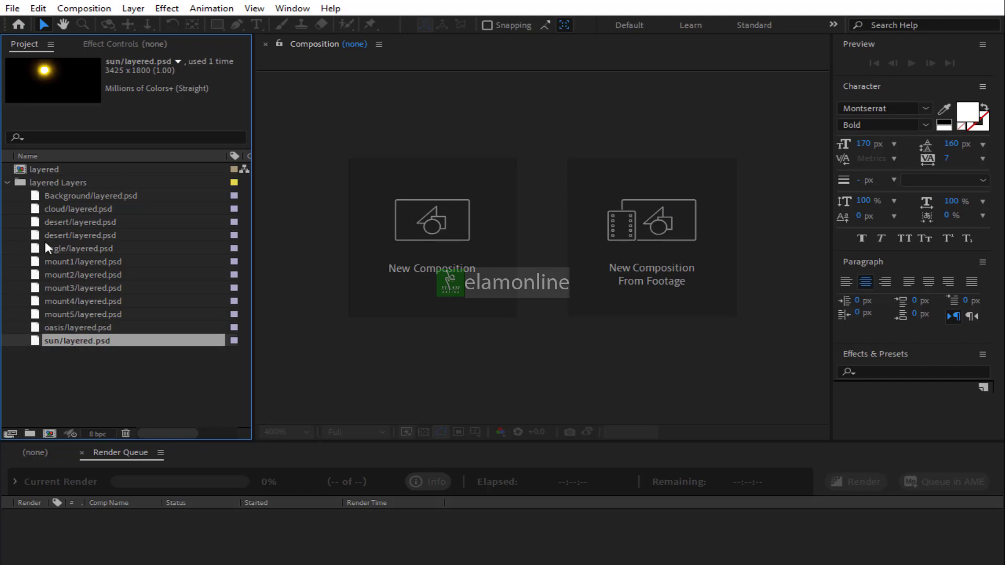
{"action": "left_click", "coordinate": [6, 181]}
Open the layered composition and zoom the viewer out to 12.5% to see the whole frame
{"action": "left_click", "coordinate": [48, 166]}
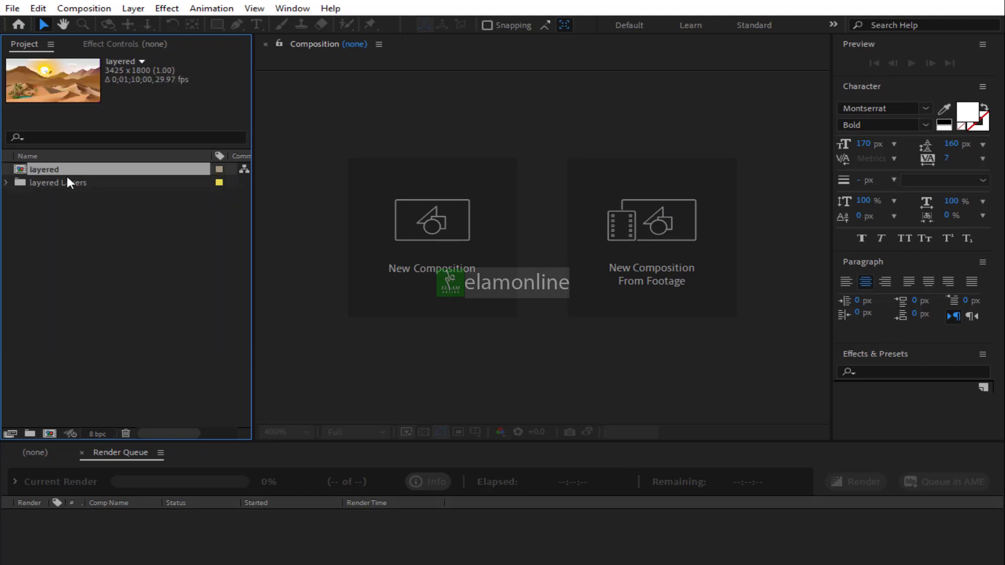
{"action": "double_click", "coordinate": [49, 170]}
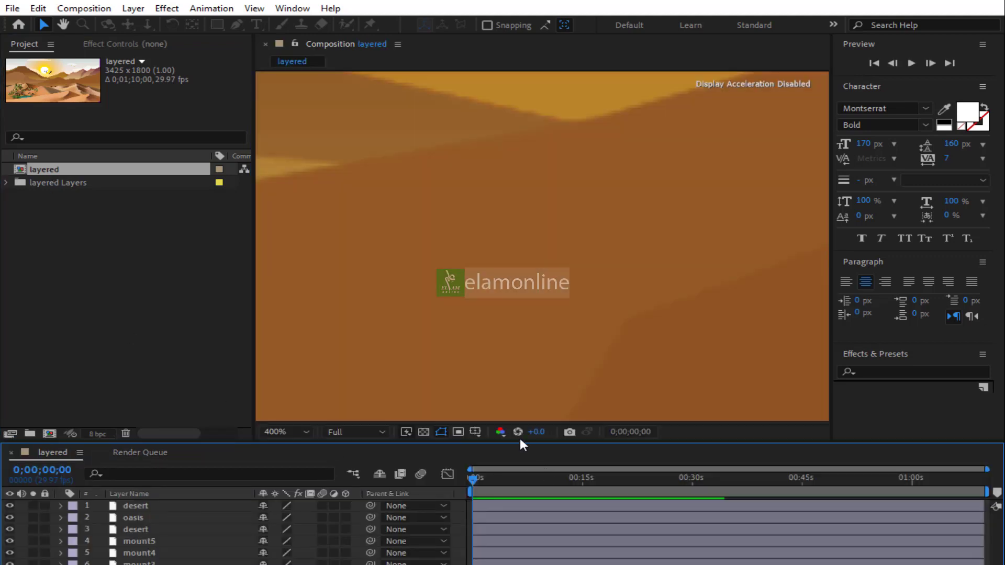
{"action": "left_click", "coordinate": [530, 318]}
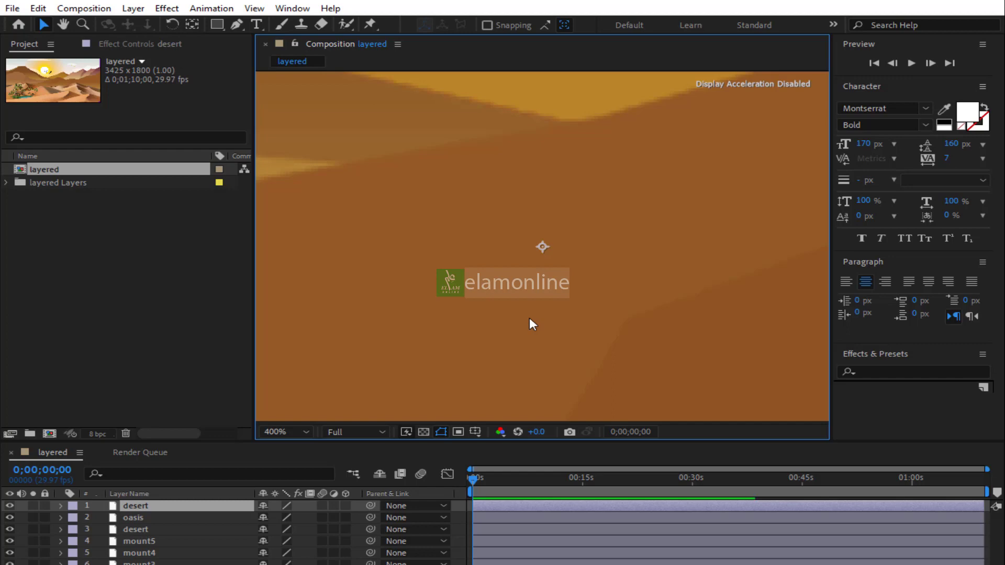
{"action": "key", "text": "comma"}
{"action": "key", "text": "comma"}
{"action": "key", "text": "comma"}
{"action": "key", "text": "comma"}
{"action": "key", "text": "comma"}
{"action": "key", "text": "comma"}
{"action": "key", "text": "comma"}
{"action": "key", "text": "comma"}
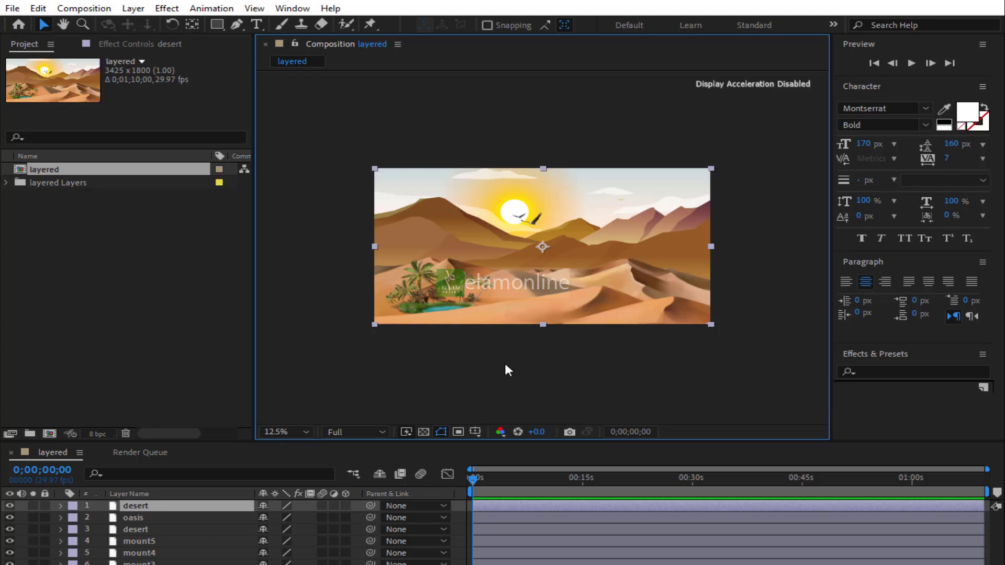
{"action": "left_click", "coordinate": [451, 367]}
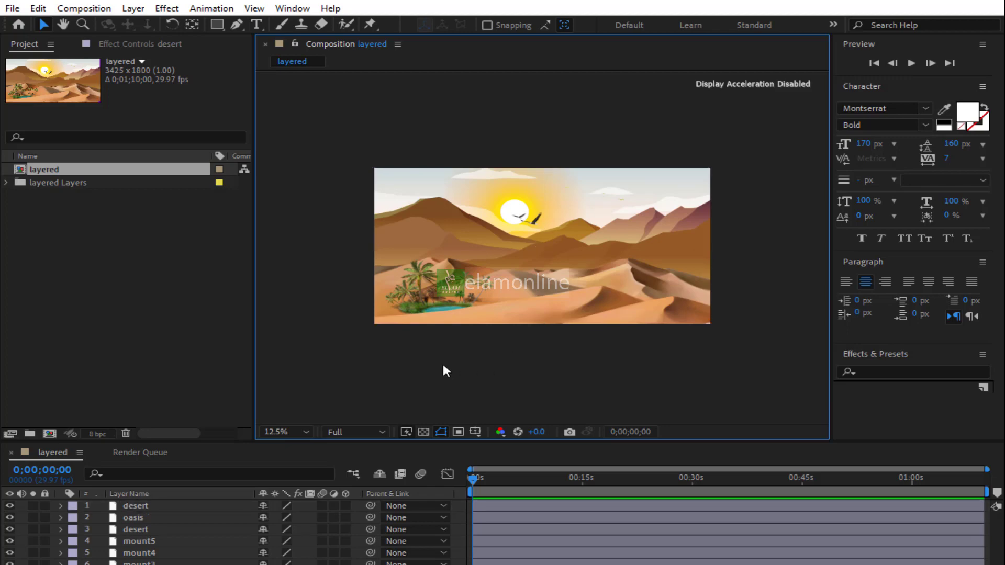
Add a new Two-Node camera layer using the 35mm preset and dismiss the 3D warning
{"action": "left_click_drag", "start_coordinate": [244, 442], "coordinate": [245, 345]}
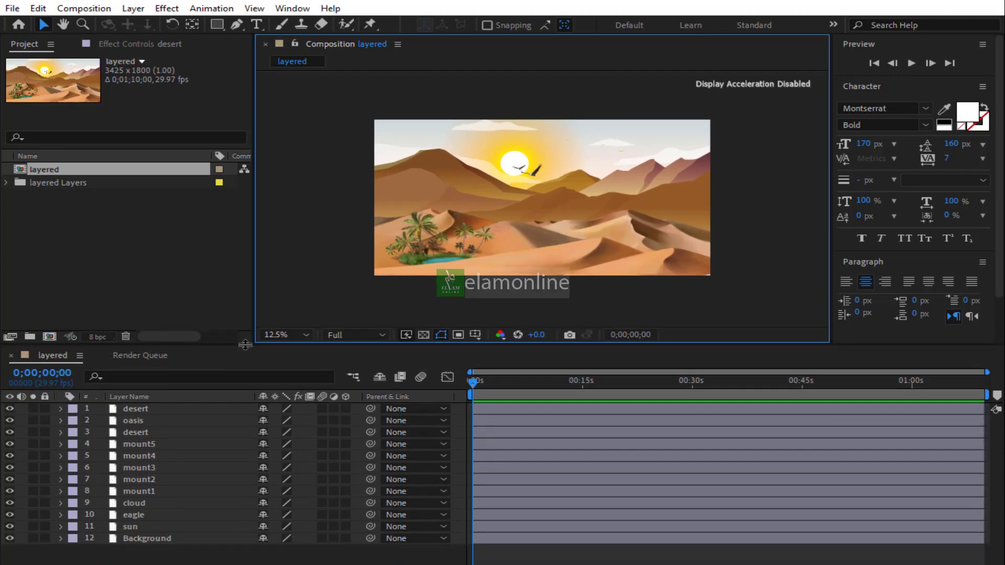
{"action": "right_click", "coordinate": [180, 558]}
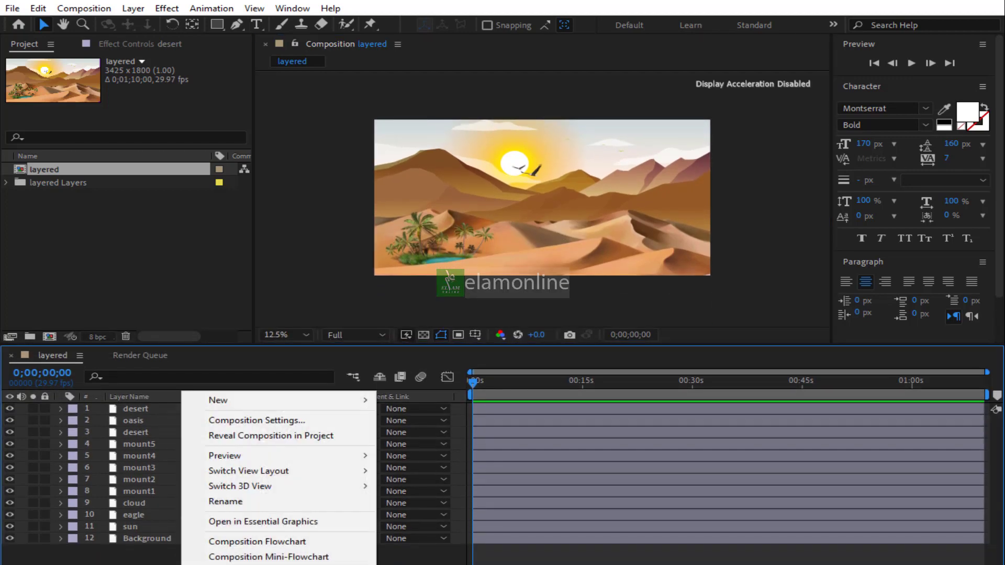
{"action": "mouse_move", "coordinate": [299, 404]}
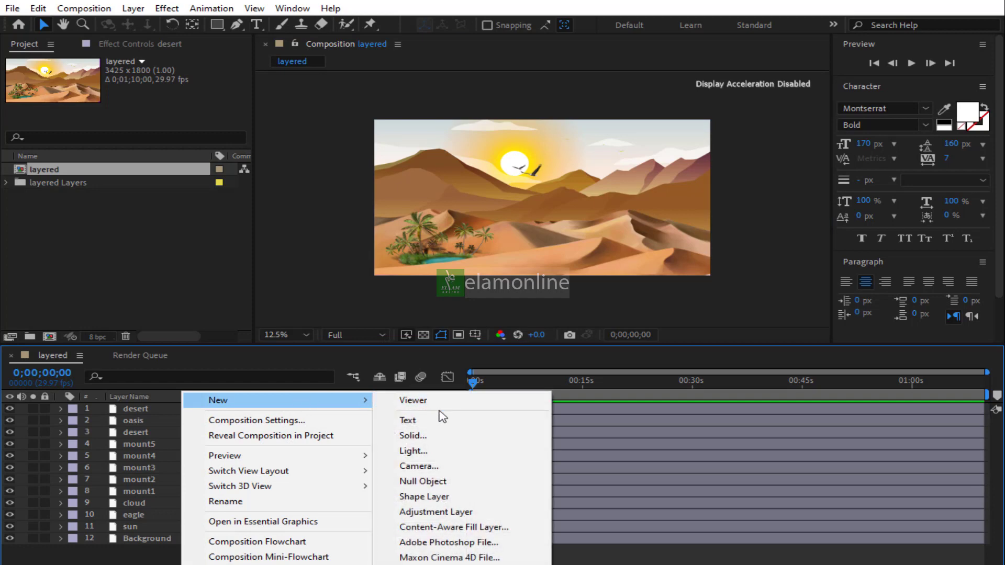
{"action": "left_click", "coordinate": [444, 465]}
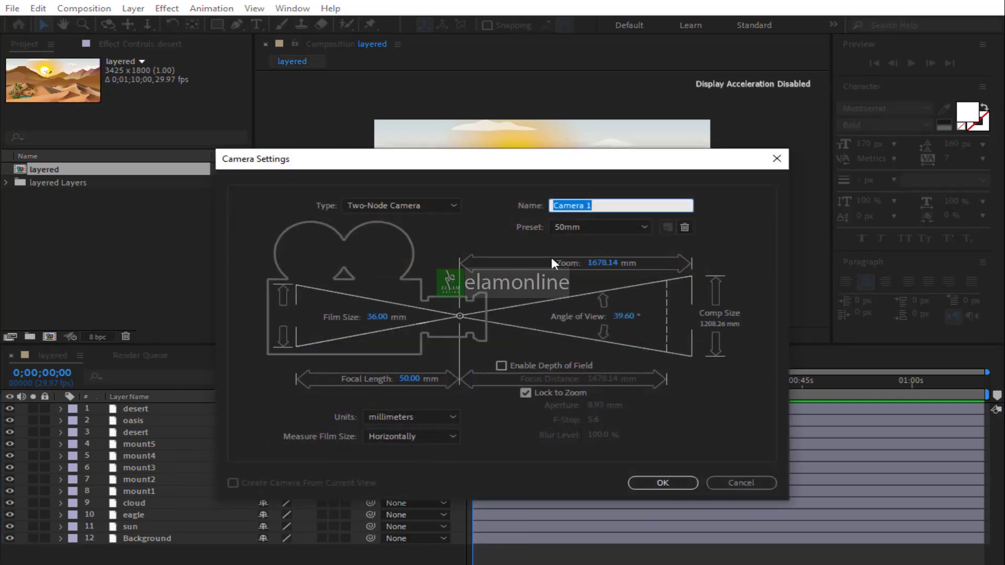
{"action": "left_click", "coordinate": [594, 229]}
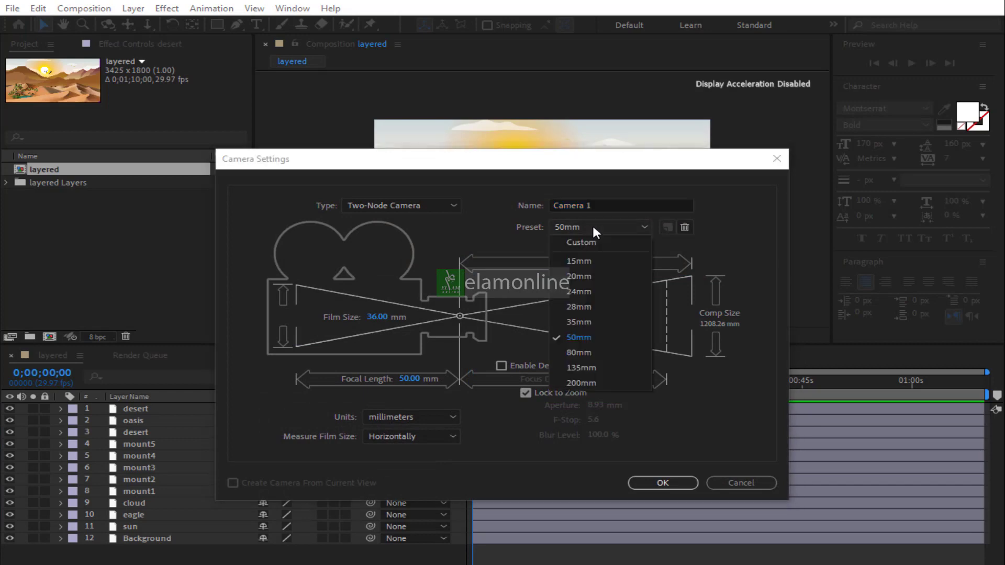
{"action": "left_click", "coordinate": [593, 326]}
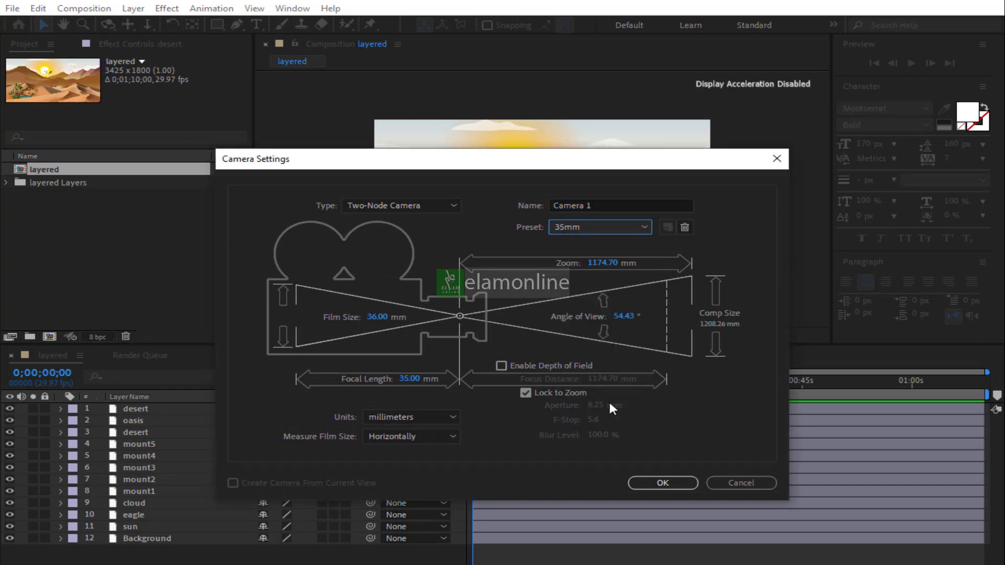
{"action": "left_click", "coordinate": [659, 484]}
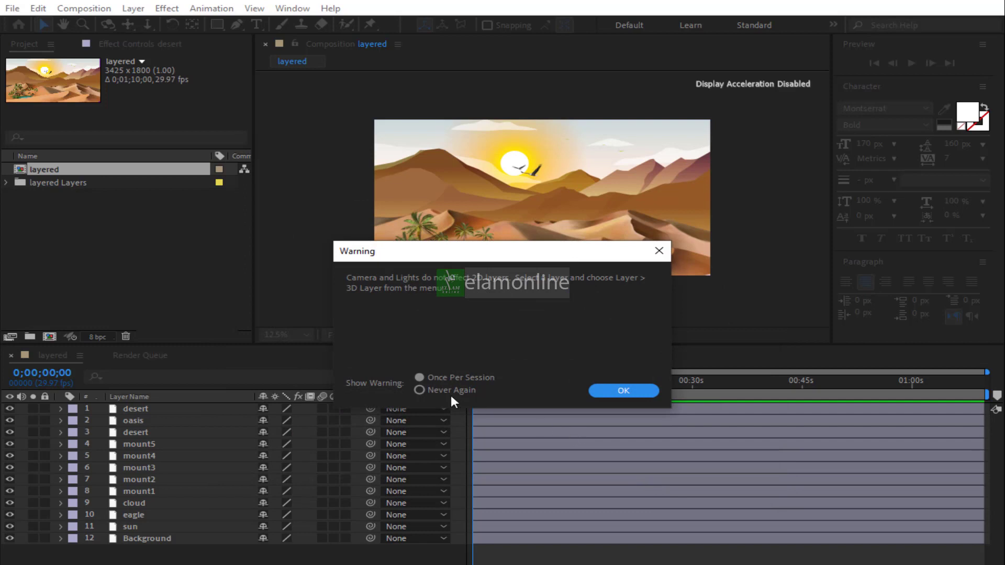
{"action": "left_click", "coordinate": [596, 392]}
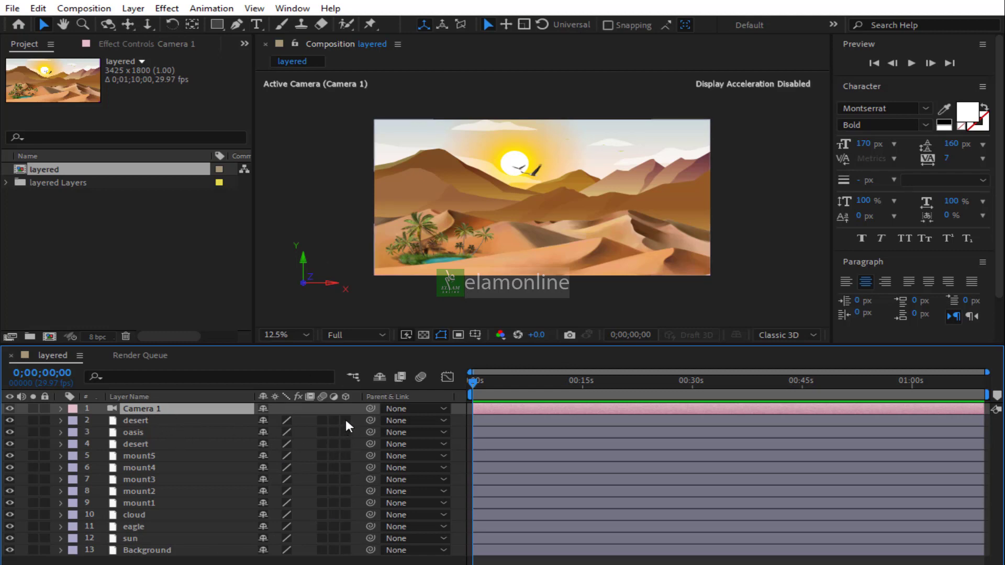
Enable the 3D layer switch for every image layer from desert down to Background
{"action": "left_click_drag", "start_coordinate": [345, 420], "coordinate": [346, 469]}
{"action": "left_click_drag", "start_coordinate": [345, 539], "coordinate": [345, 554]}
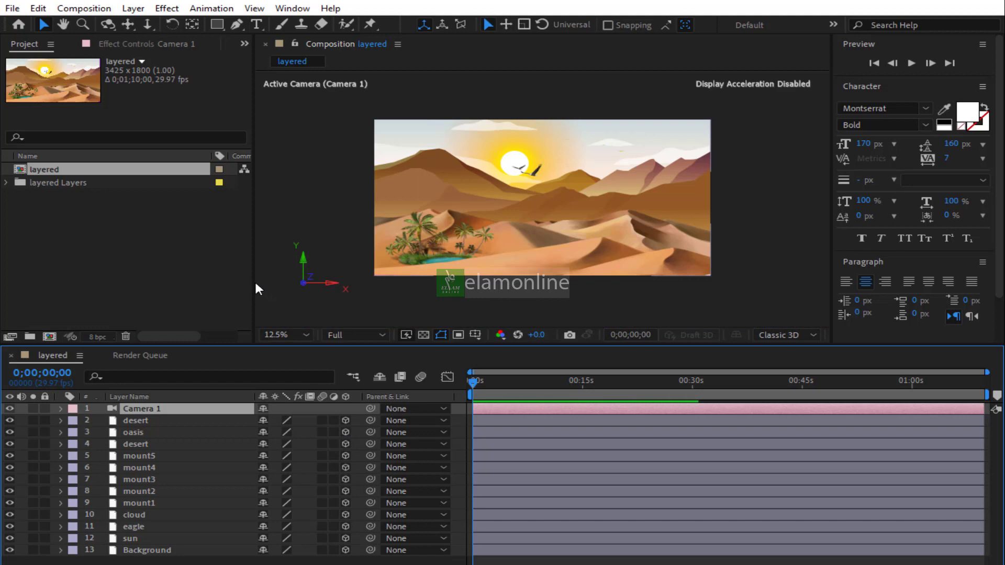
Switch the composition viewer layout to 2 Views
{"action": "left_click_drag", "start_coordinate": [257, 289], "coordinate": [216, 289]}
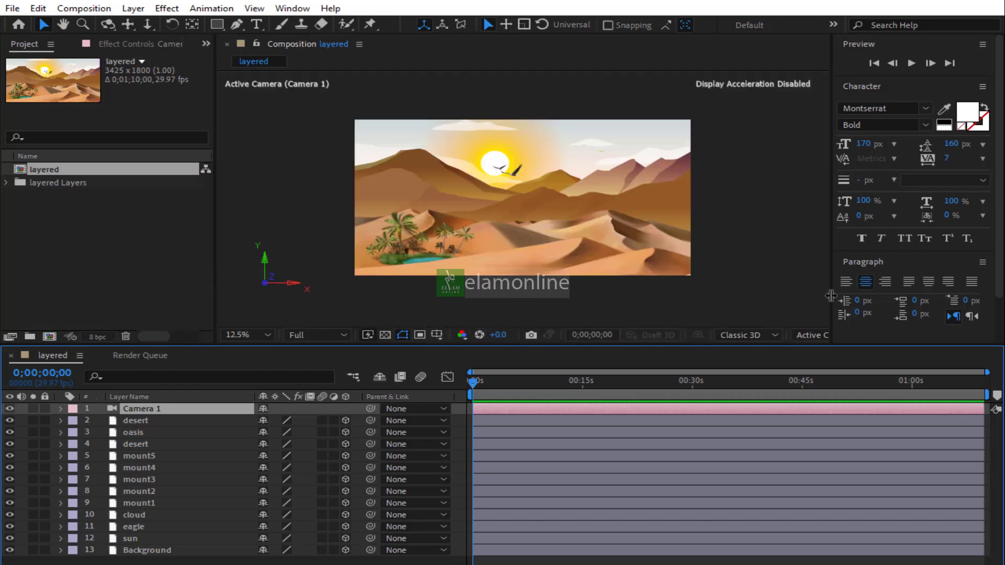
{"action": "left_click_drag", "start_coordinate": [832, 296], "coordinate": [931, 287]}
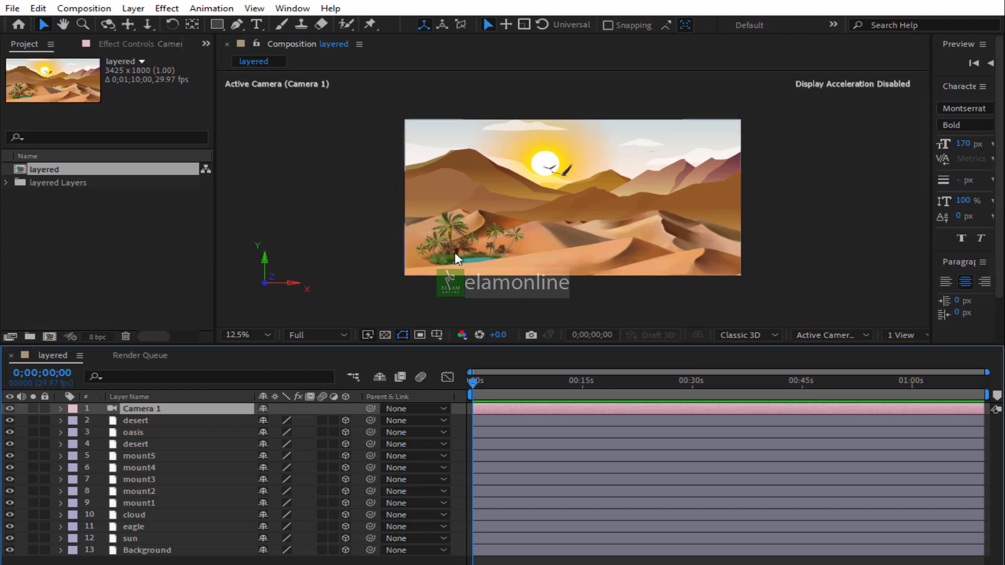
{"action": "left_click", "coordinate": [904, 337]}
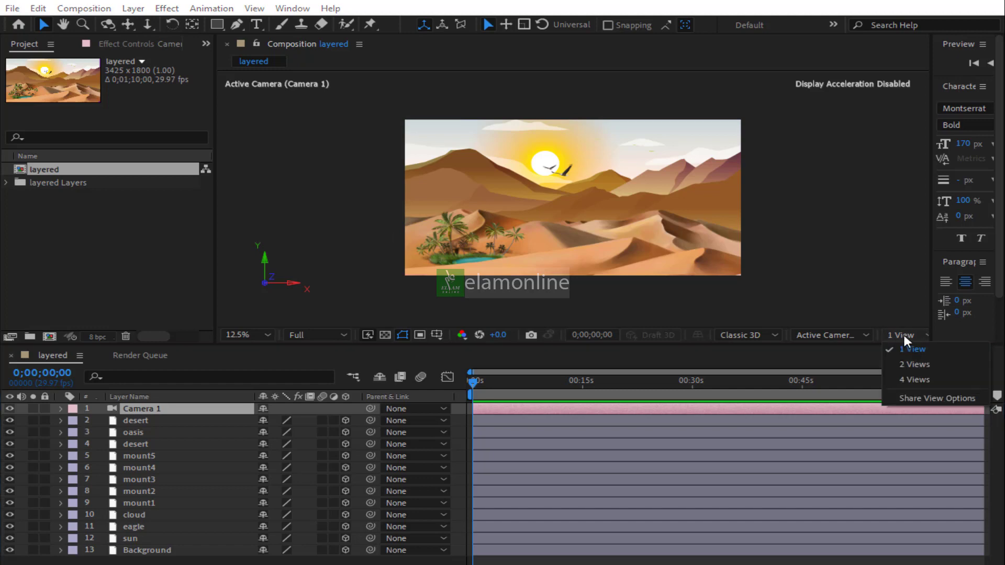
{"action": "left_click", "coordinate": [905, 364]}
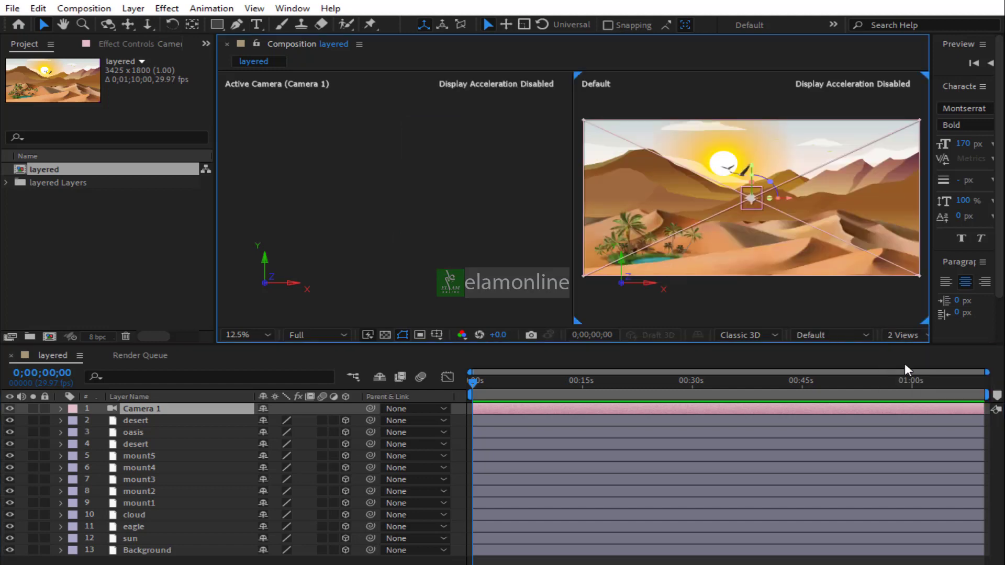
Set the left viewer to the Top view, zoomed out to 6.25%
{"action": "left_click", "coordinate": [511, 254]}
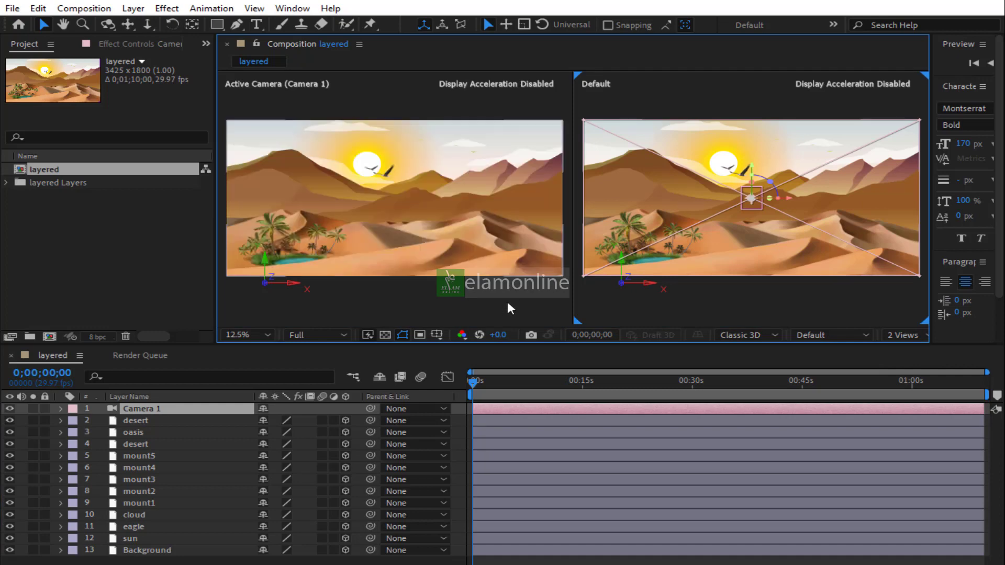
{"action": "key", "text": "comma"}
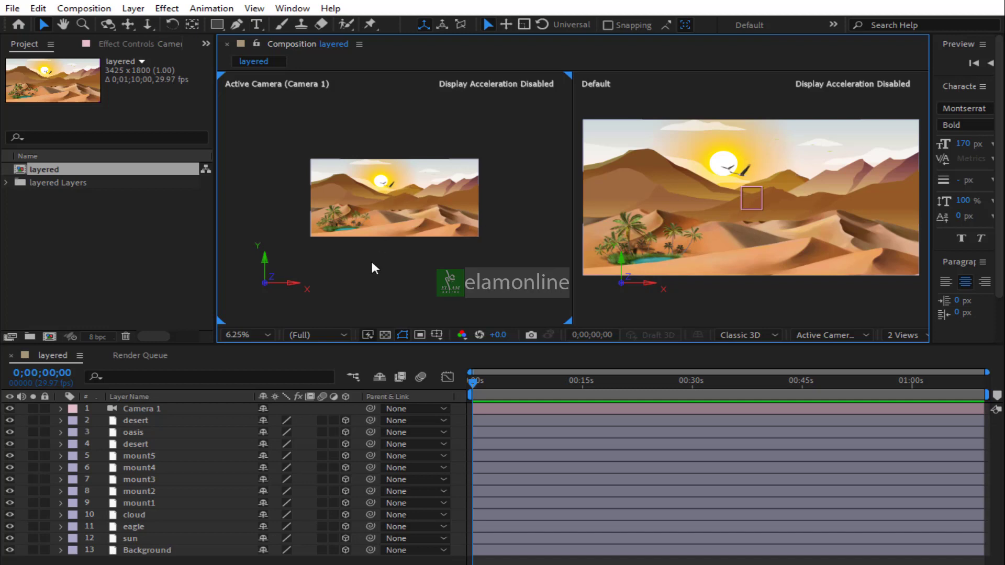
{"action": "left_click", "coordinate": [824, 338]}
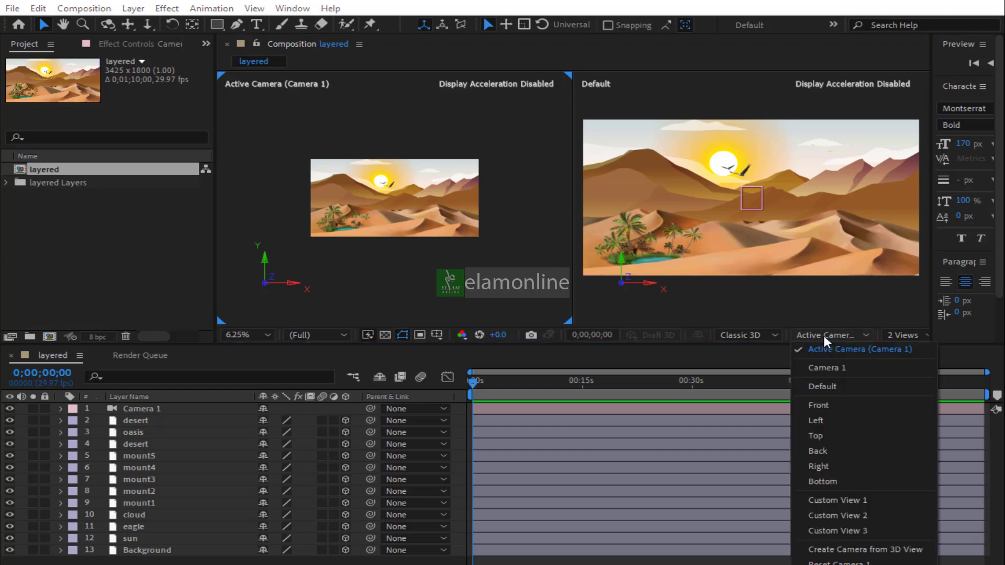
{"action": "left_click", "coordinate": [840, 435]}
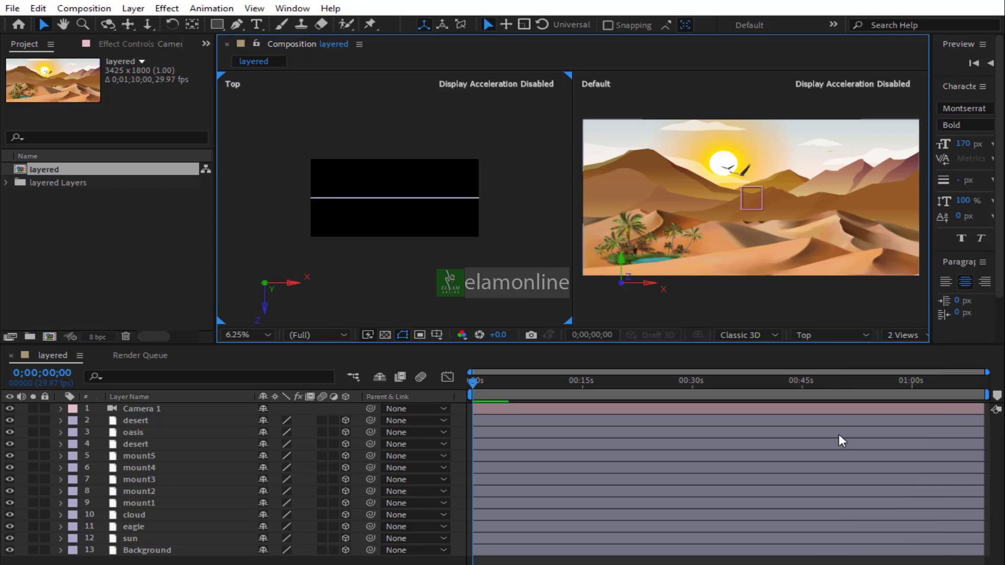
{"action": "left_click_drag", "start_coordinate": [137, 561], "coordinate": [121, 421]}
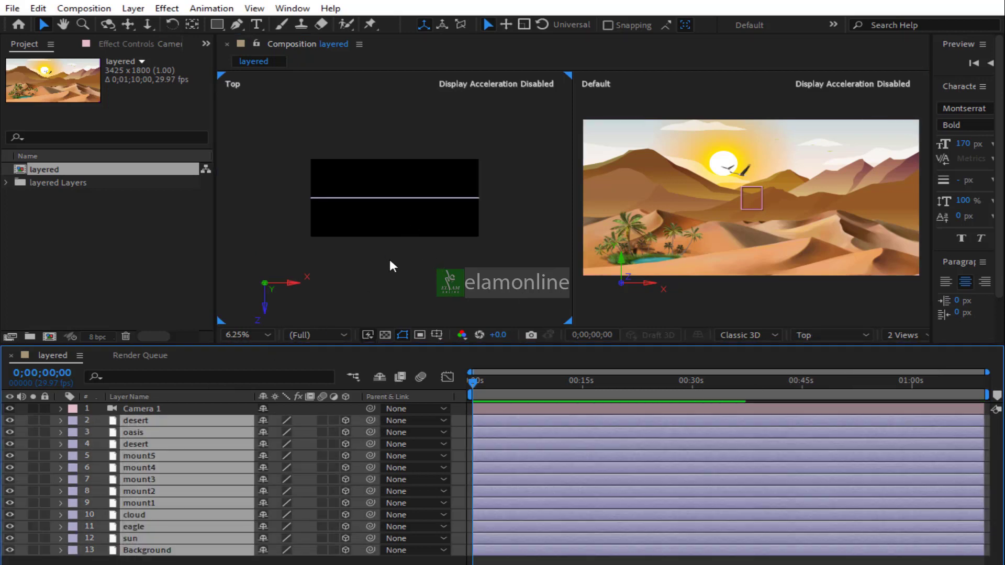
{"action": "left_click", "coordinate": [382, 198]}
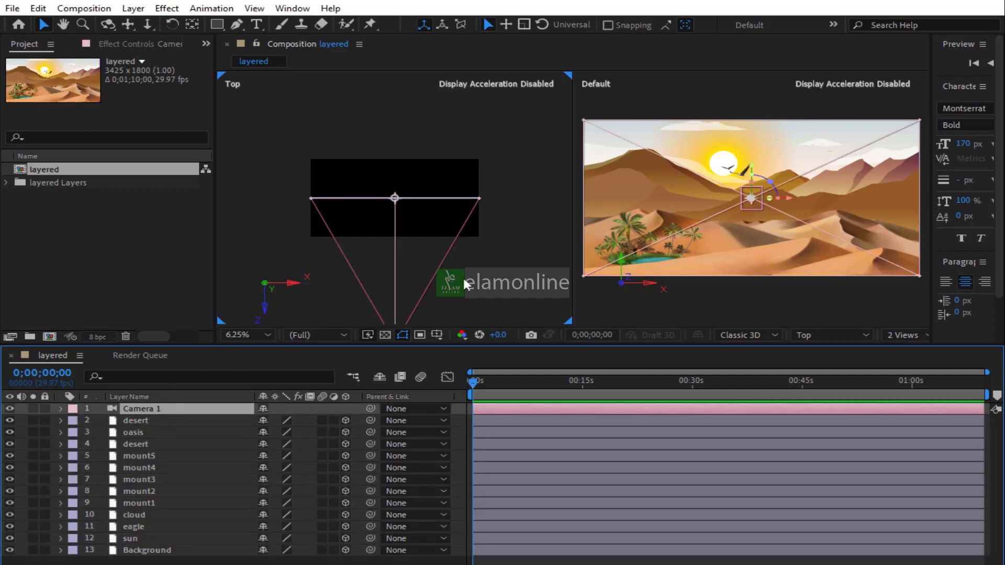
{"action": "key", "text": "comma"}
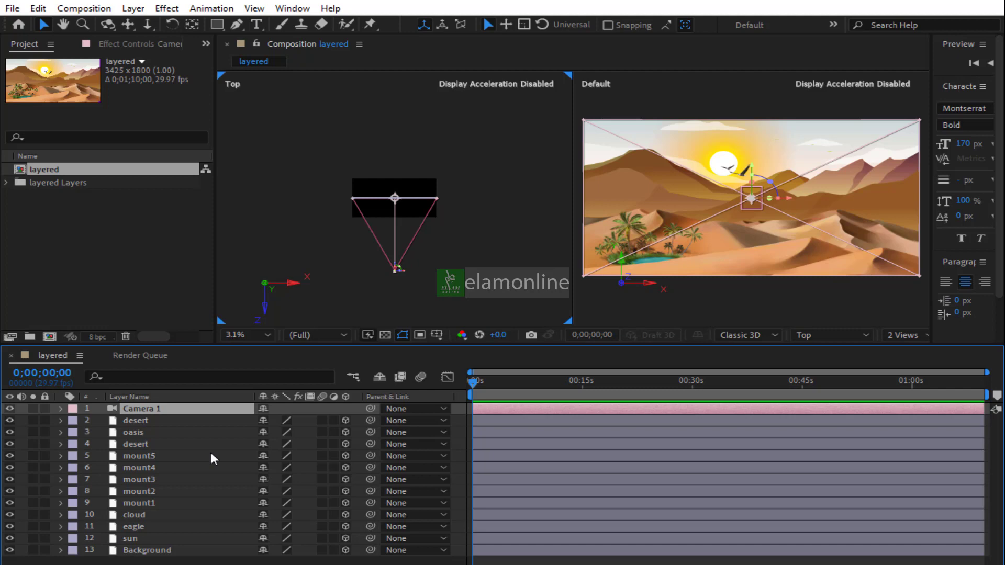
{"action": "key", "text": "ctrl+alt+o"}
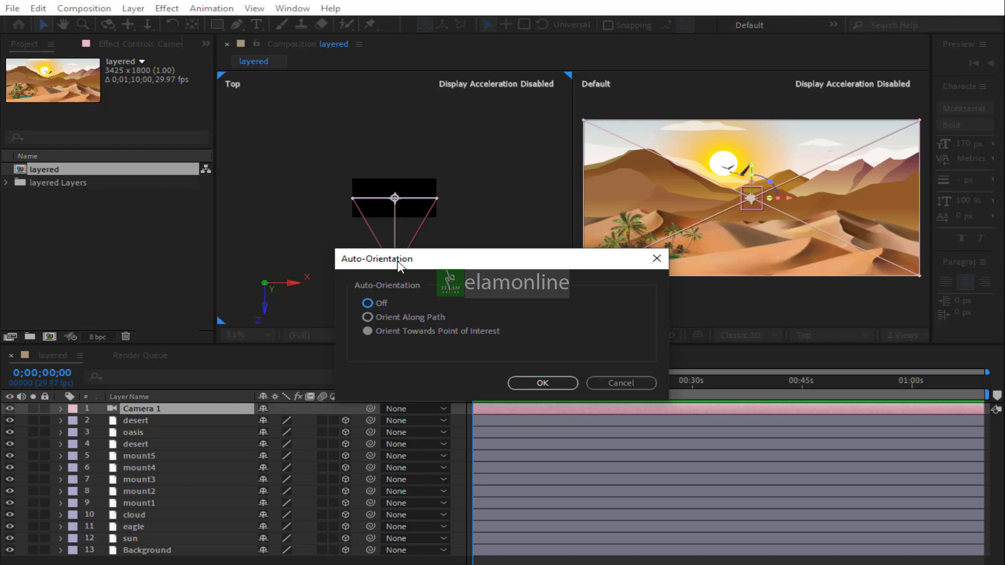
{"action": "left_click_drag", "start_coordinate": [400, 265], "coordinate": [572, 246]}
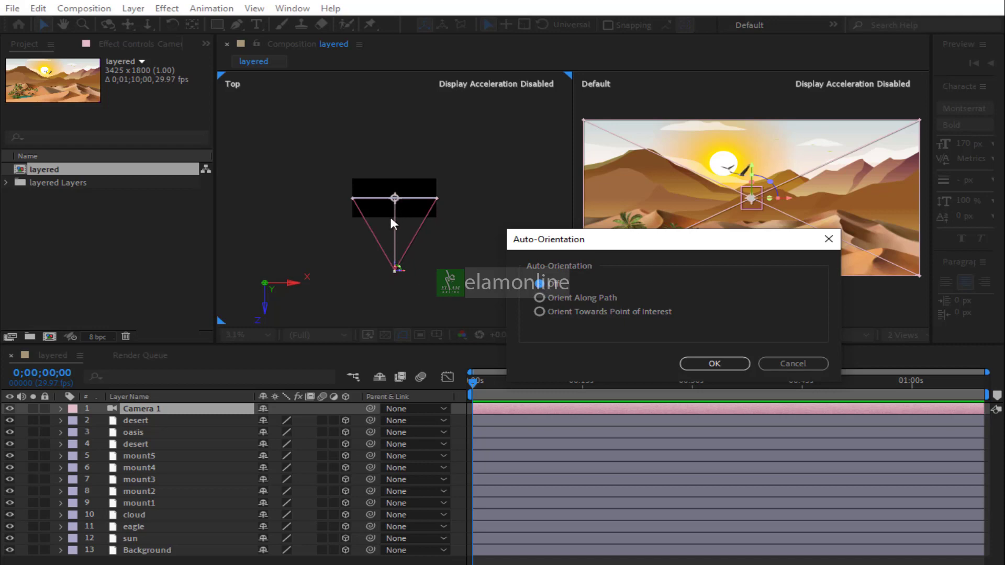
{"action": "left_click", "coordinate": [793, 365]}
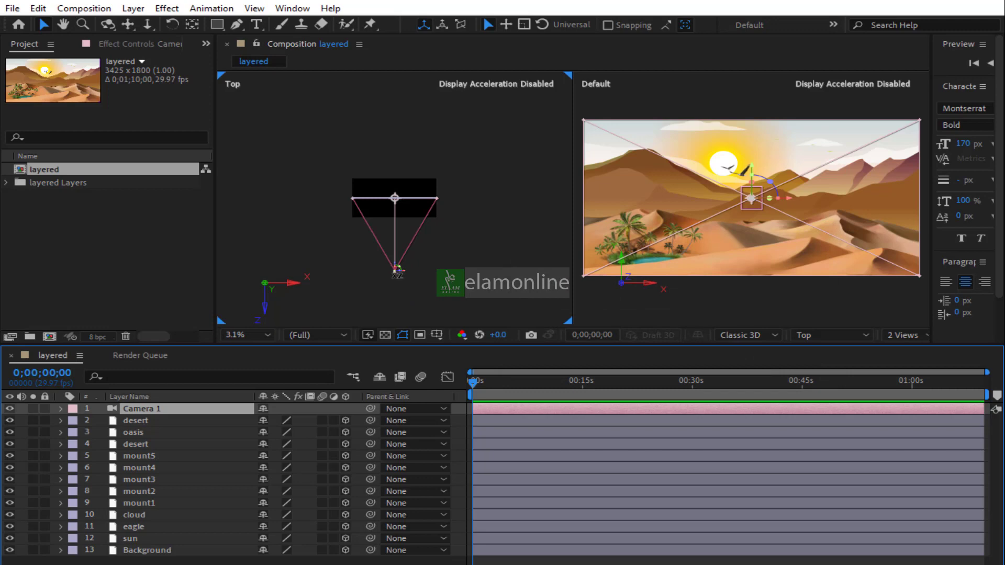
Try to reposition and rotate the camera in the Top view
{"action": "left_click_drag", "start_coordinate": [394, 278], "coordinate": [413, 281]}
{"action": "left_click_drag", "start_coordinate": [481, 257], "coordinate": [460, 266]}
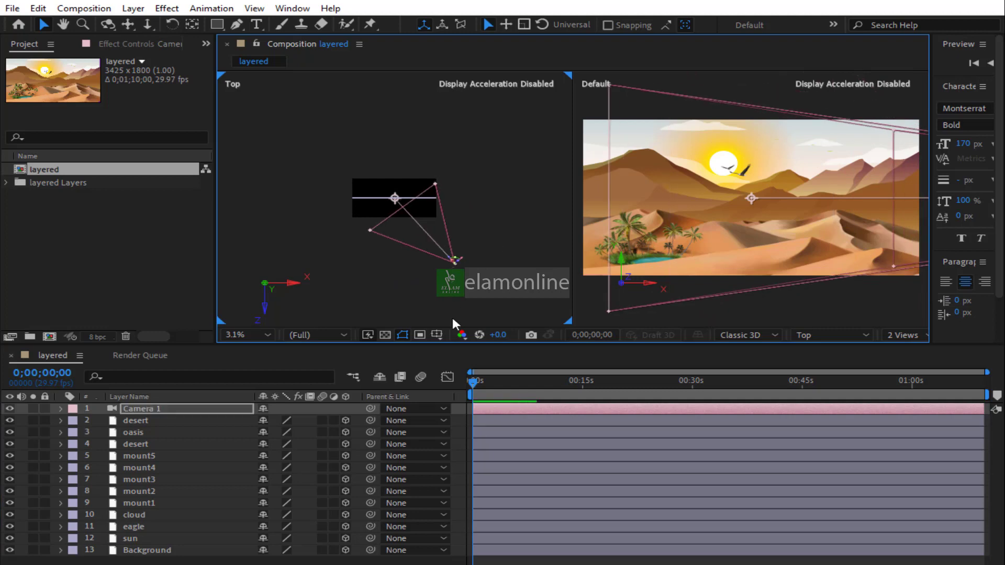
{"action": "key", "text": "ctrl+z"}
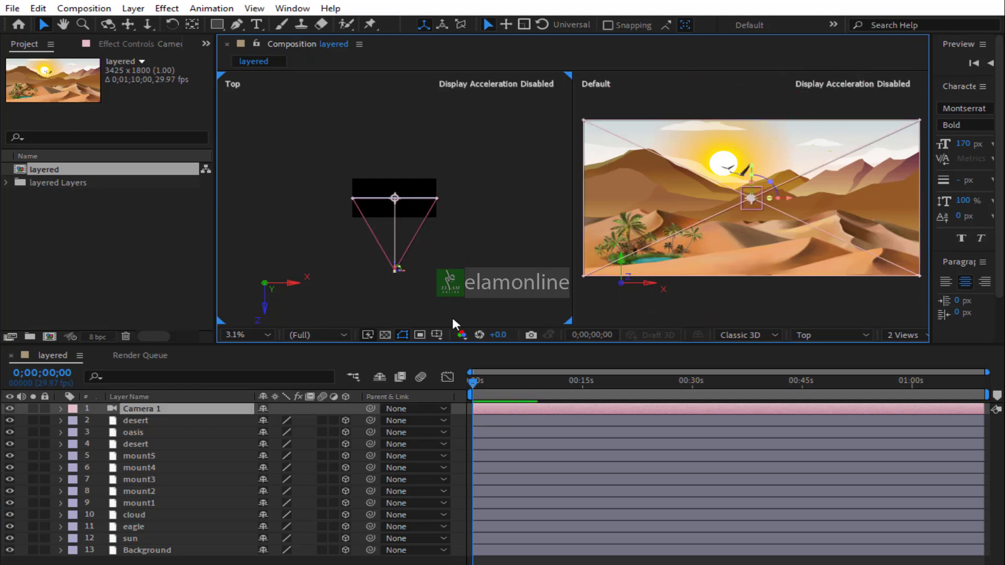
Set the camera's Auto-Orientation to Off
{"action": "key", "text": "ctrl+alt+o"}
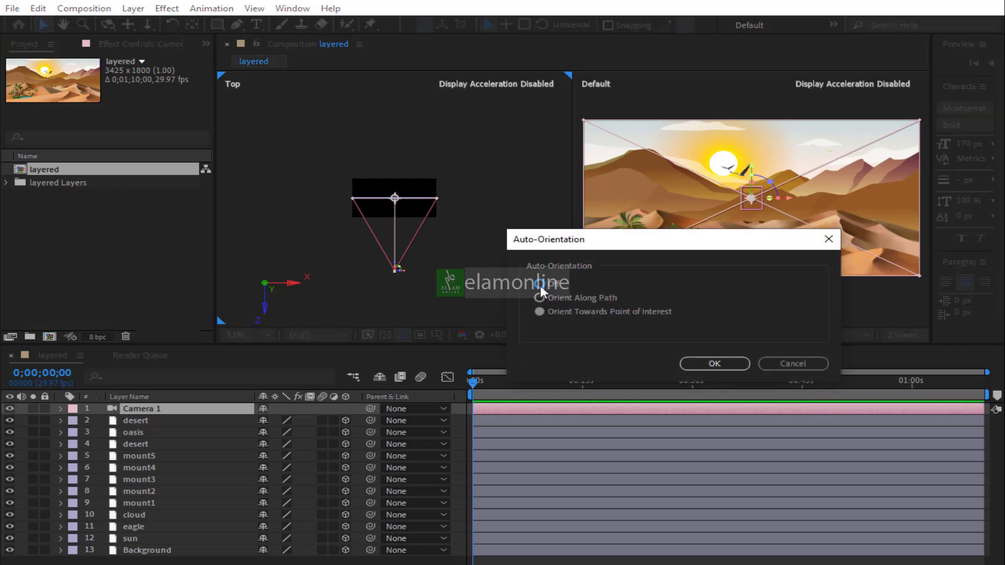
{"action": "left_click", "coordinate": [714, 363]}
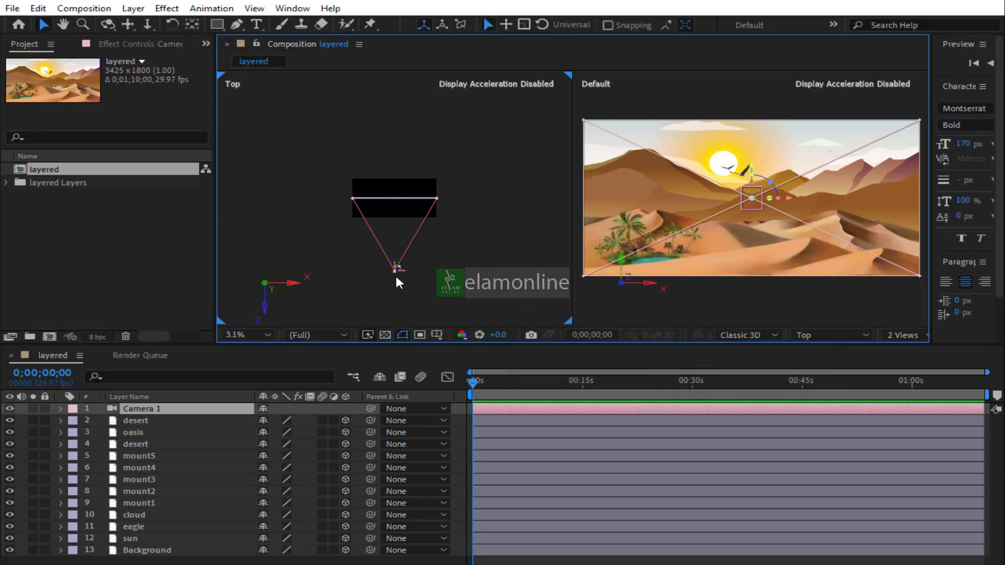
{"action": "mouse_move", "coordinate": [396, 273]}
{"action": "left_mouse_down"}
{"action": "mouse_move", "coordinate": [469, 306]}
{"action": "mouse_move", "coordinate": [405, 316]}
{"action": "mouse_move", "coordinate": [398, 269]}
{"action": "left_mouse_up"}
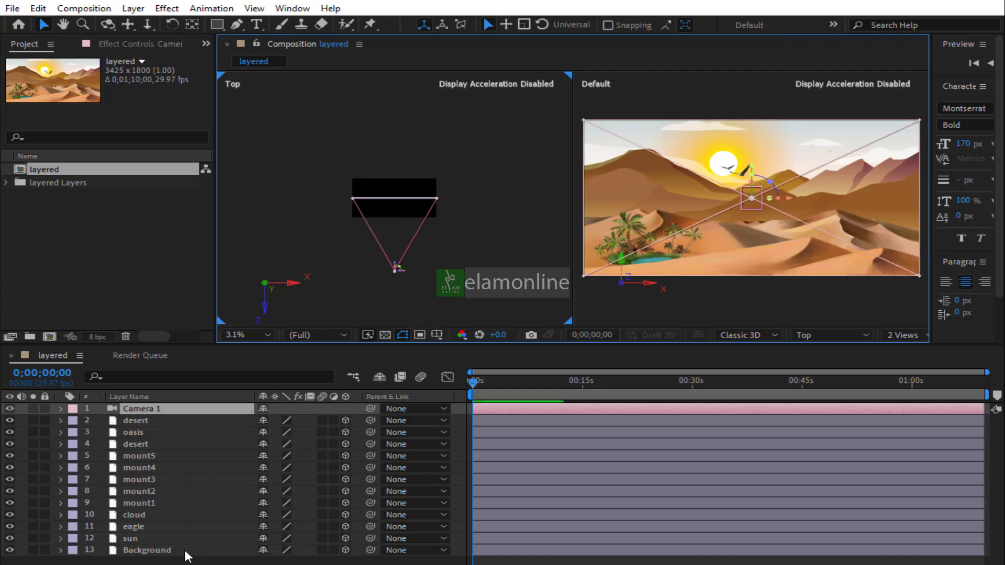
Move the Background layer back in depth to about Z 1248 in the Top view
{"action": "left_click", "coordinate": [148, 550]}
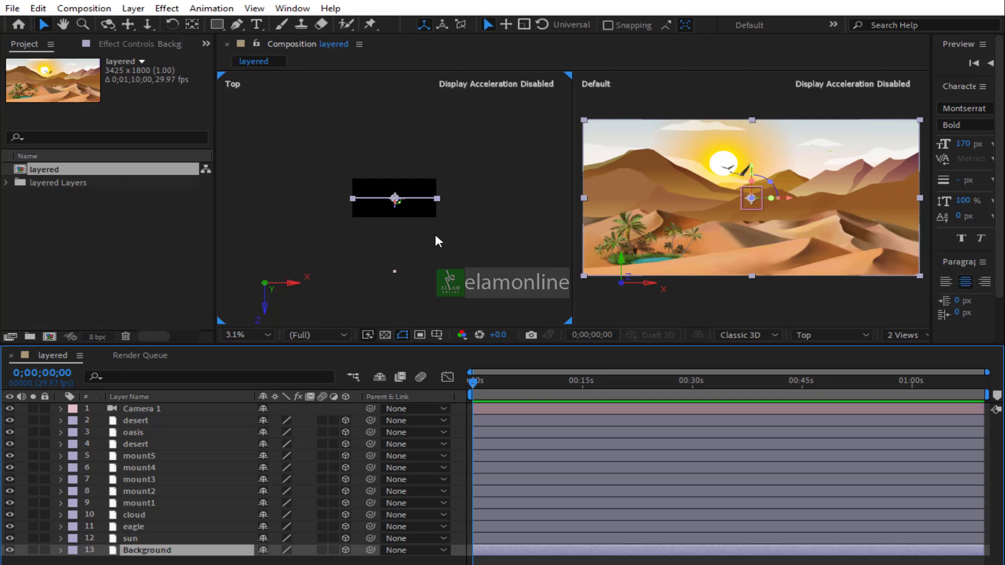
{"action": "key", "text": "period"}
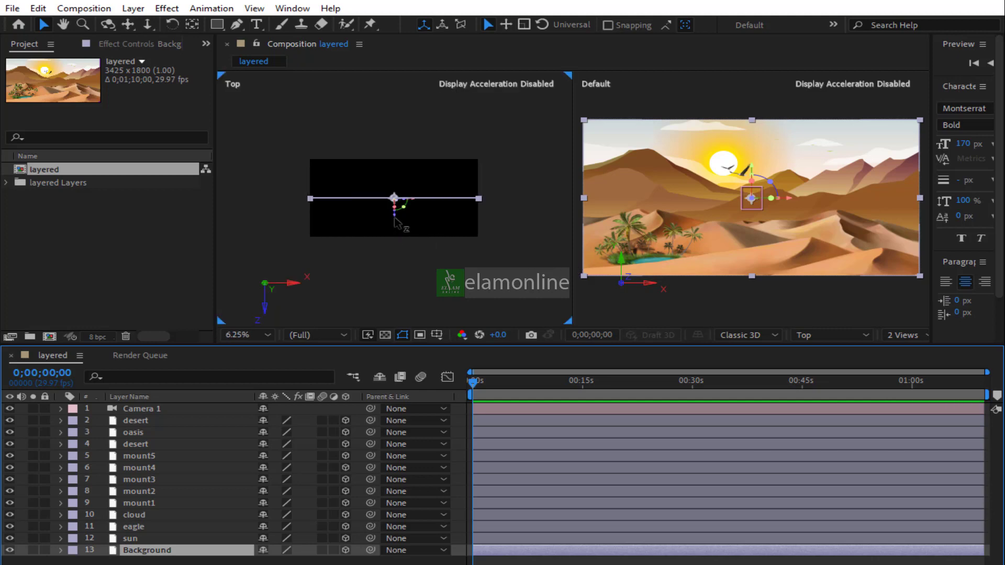
{"action": "left_click_drag", "start_coordinate": [397, 222], "coordinate": [401, 164]}
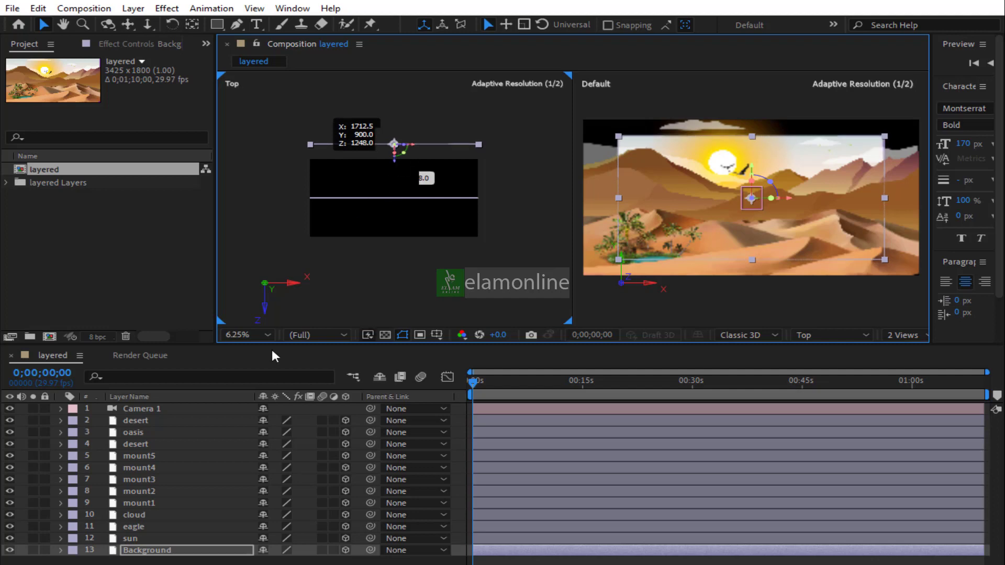
Move the sun and eagle layers back in depth, the eagle to about Z 240
{"action": "left_click", "coordinate": [137, 540]}
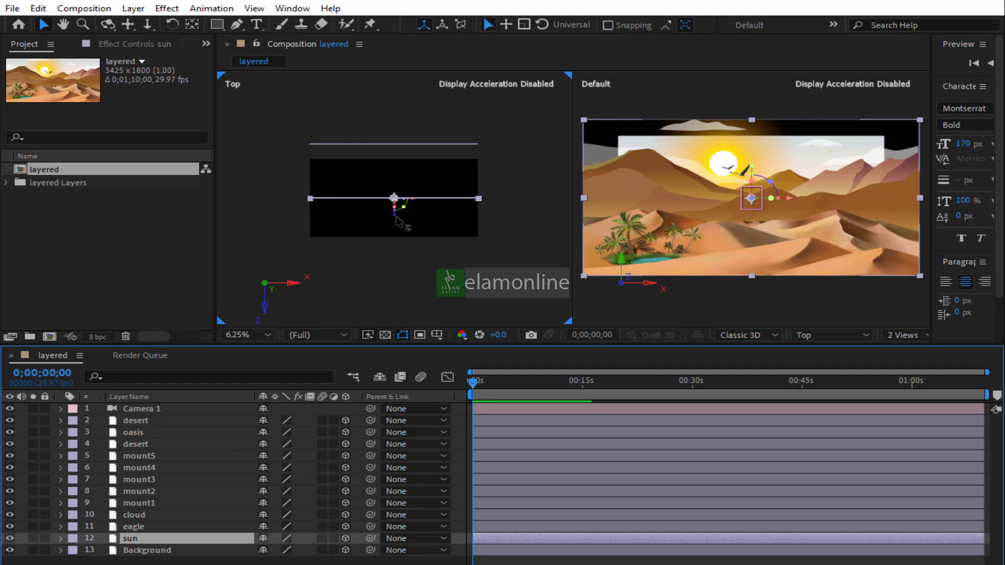
{"action": "left_click_drag", "start_coordinate": [398, 200], "coordinate": [402, 200]}
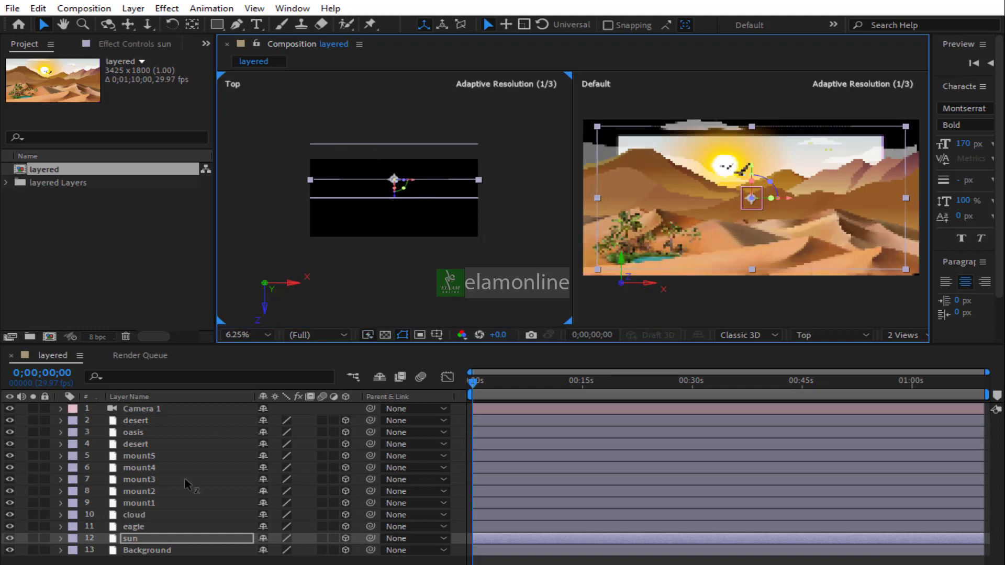
{"action": "left_click", "coordinate": [135, 527]}
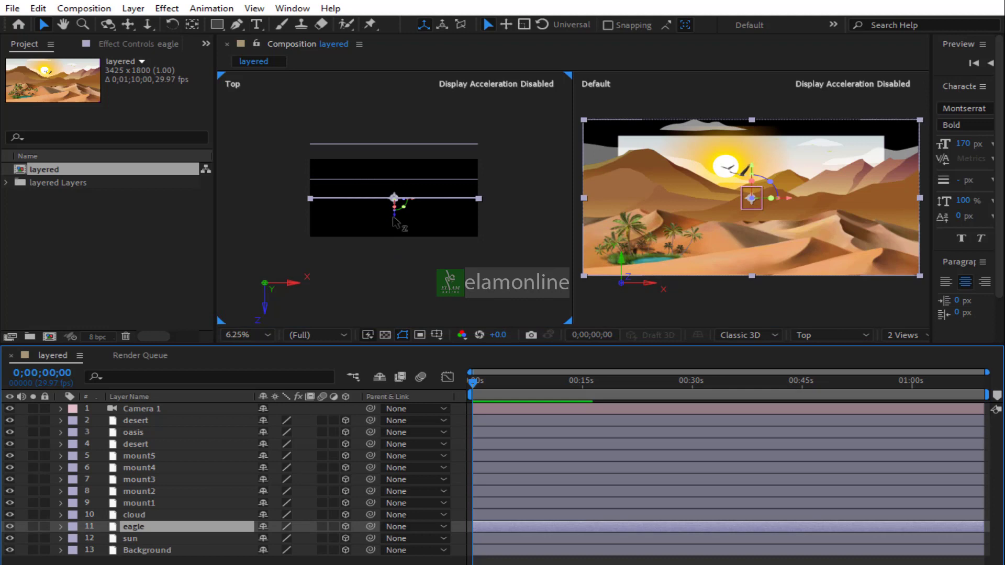
{"action": "left_click_drag", "start_coordinate": [395, 212], "coordinate": [397, 210]}
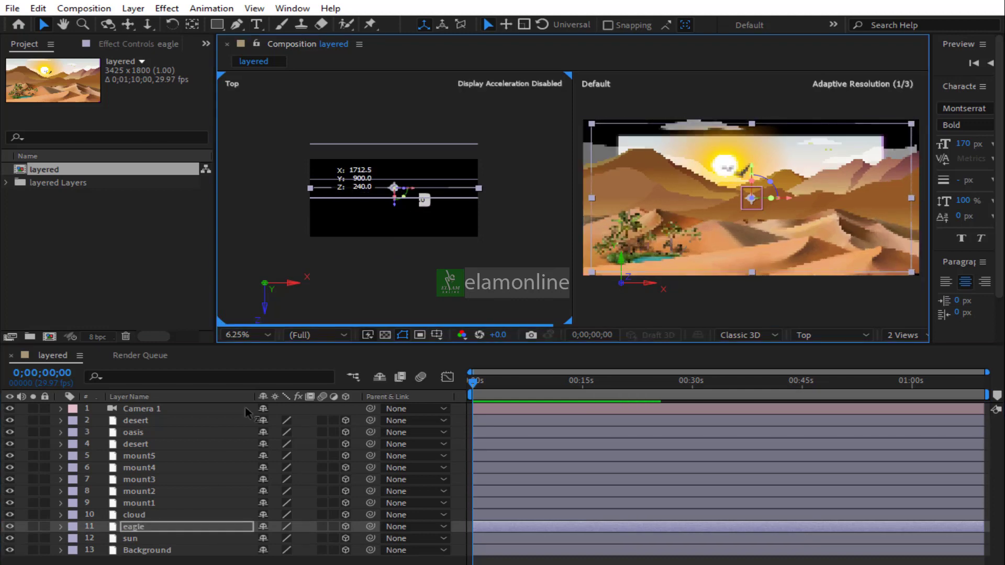
Nudge the cloud layer slightly forward and move mount1 forward to about Z -480
{"action": "left_click", "coordinate": [144, 514]}
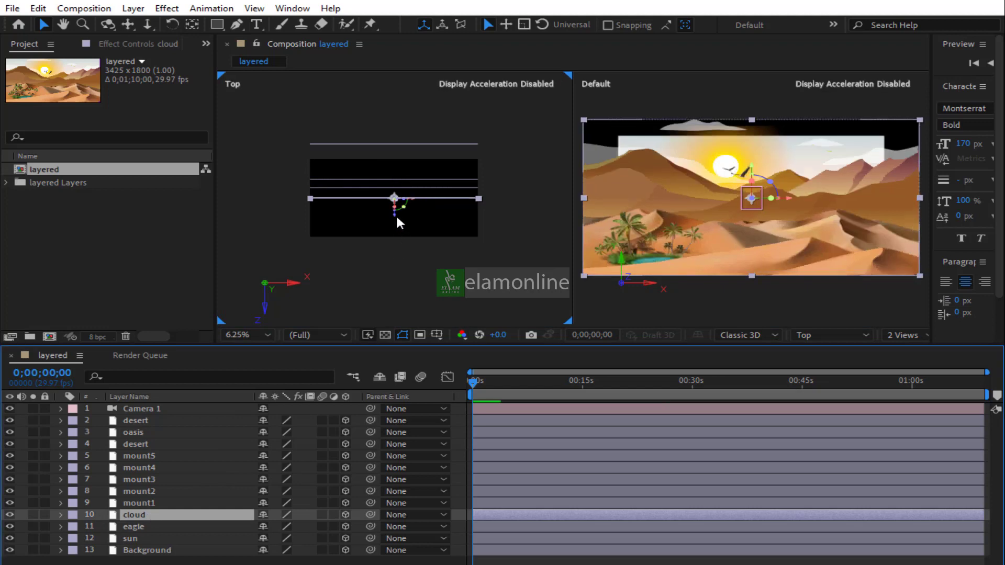
{"action": "left_click_drag", "start_coordinate": [394, 214], "coordinate": [394, 226]}
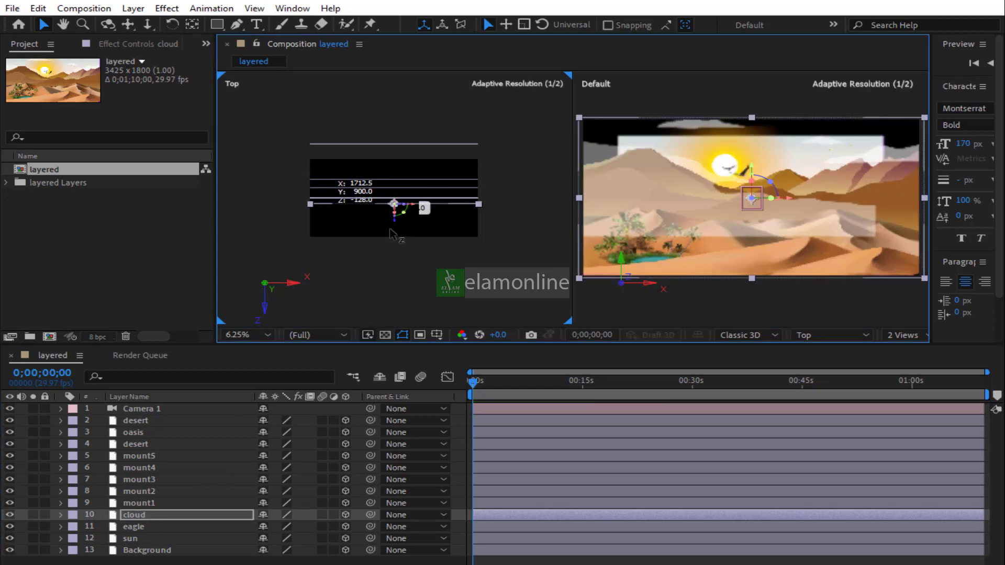
{"action": "left_click", "coordinate": [136, 503]}
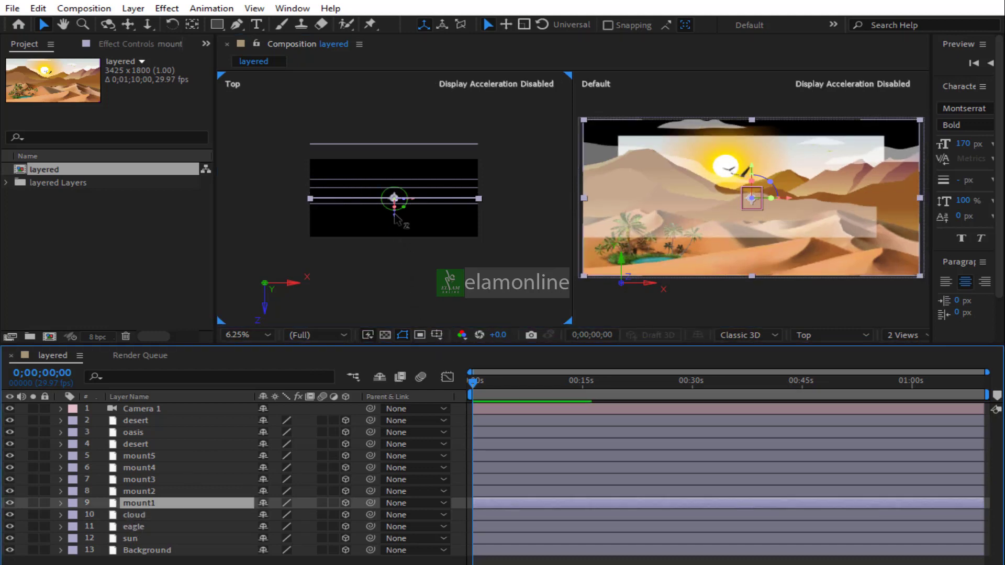
{"action": "left_click_drag", "start_coordinate": [396, 225], "coordinate": [396, 238]}
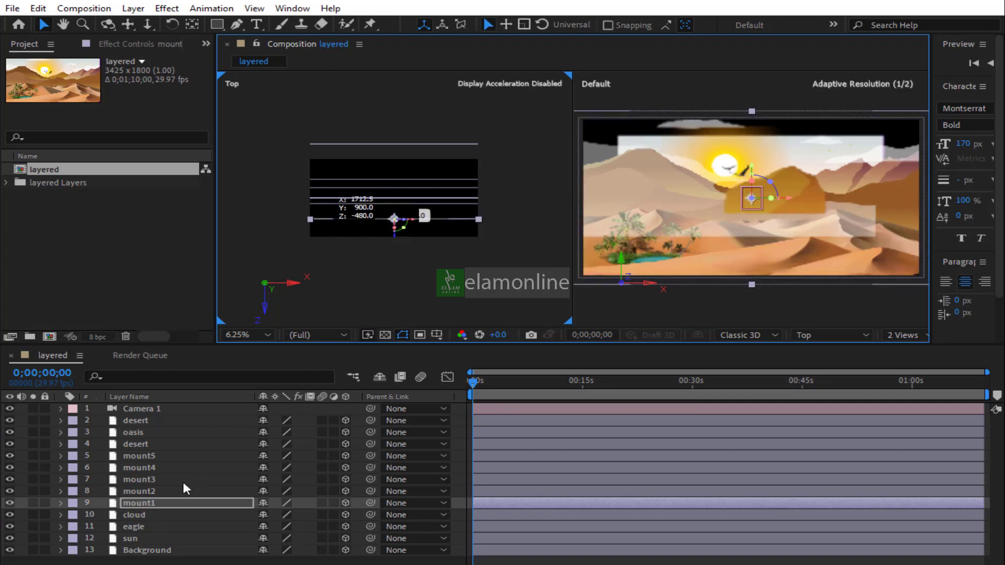
Move the mount2, mount3, mount4 and mount5 layers forward toward the camera at increasing depths
{"action": "left_click", "coordinate": [160, 491]}
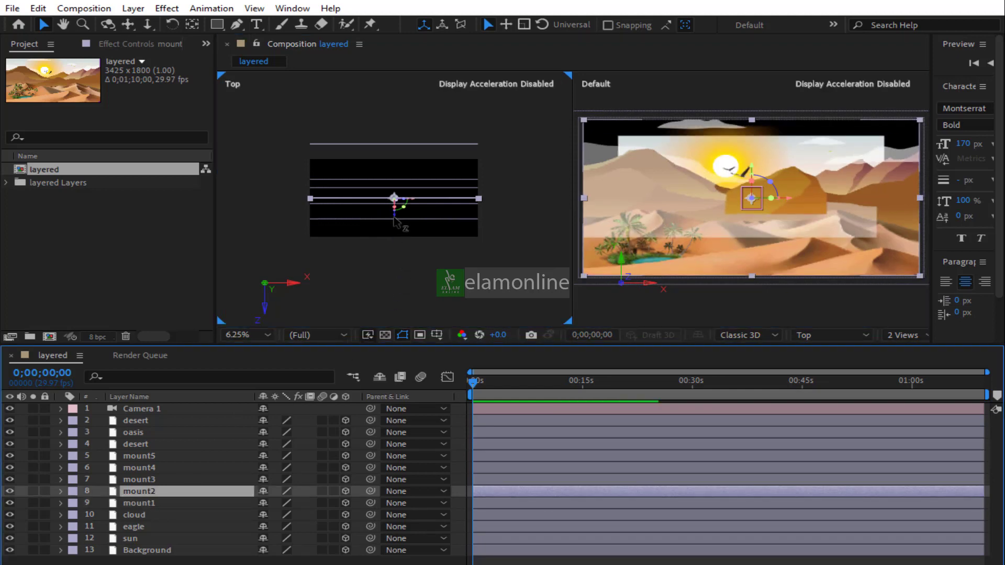
{"action": "left_click_drag", "start_coordinate": [394, 223], "coordinate": [394, 256]}
{"action": "left_click", "coordinate": [154, 480]}
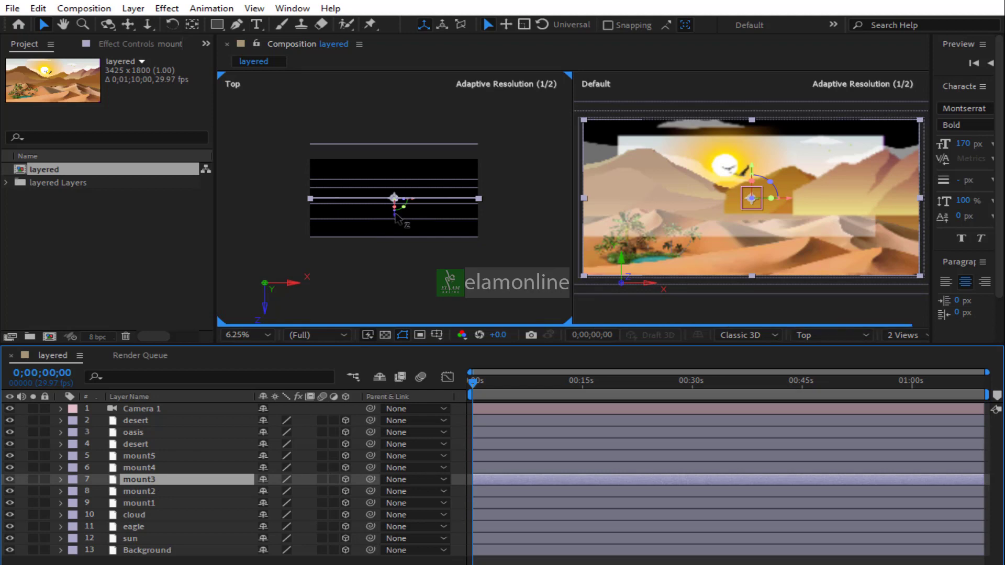
{"action": "left_click_drag", "start_coordinate": [395, 239], "coordinate": [392, 296]}
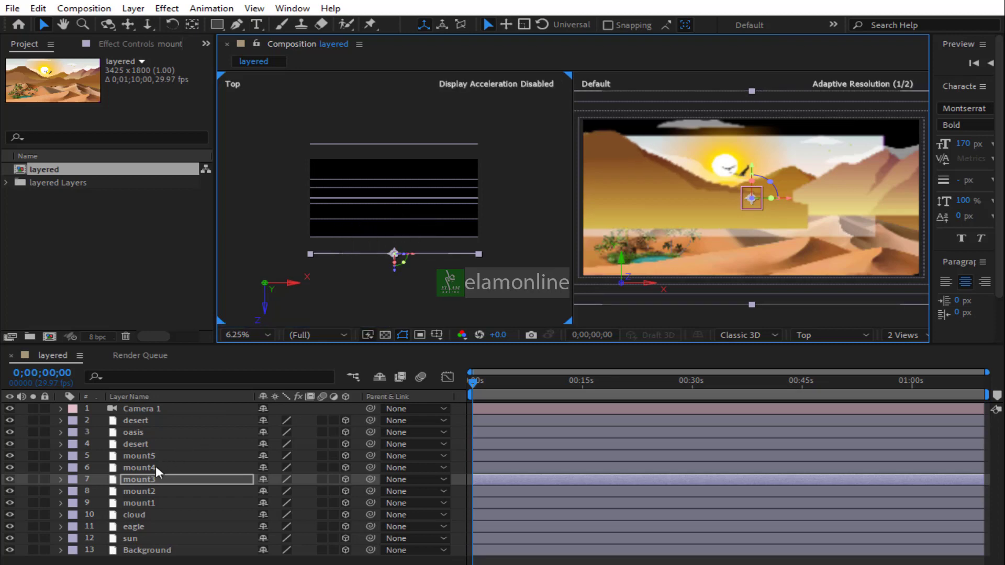
{"action": "left_click", "coordinate": [152, 467]}
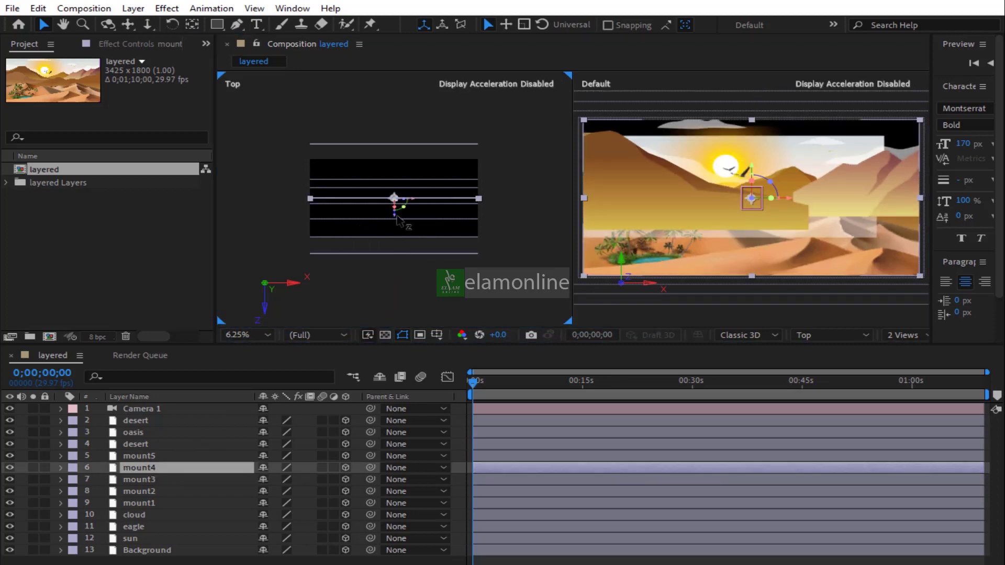
{"action": "left_click_drag", "start_coordinate": [396, 218], "coordinate": [394, 298]}
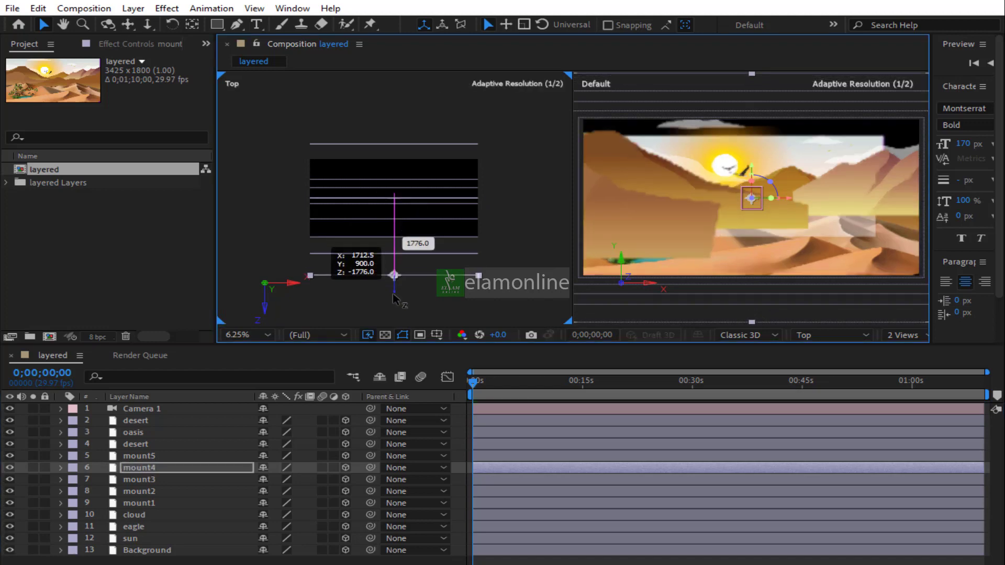
{"action": "left_click", "coordinate": [138, 457]}
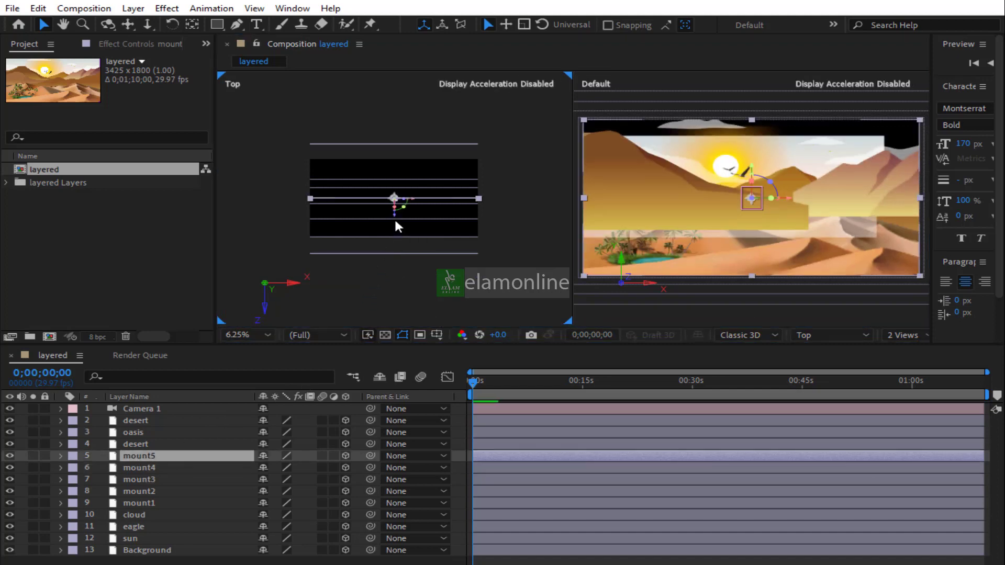
{"action": "left_click_drag", "start_coordinate": [397, 233], "coordinate": [396, 291]}
Move the rear desert, oasis and front desert layers forward toward the camera, the front desert to about Z -2288
{"action": "left_click", "coordinate": [148, 443]}
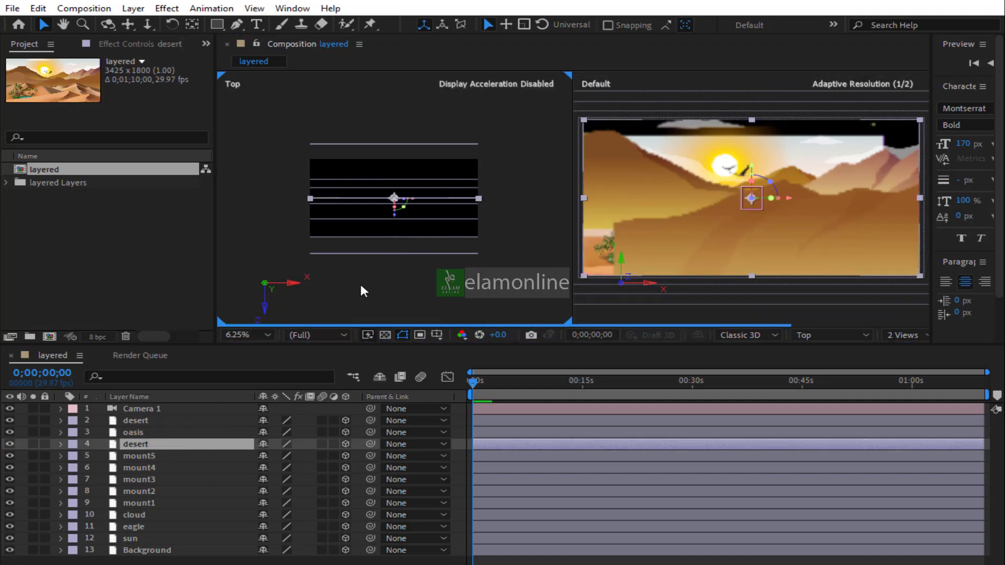
{"action": "left_click_drag", "start_coordinate": [396, 226], "coordinate": [397, 299]}
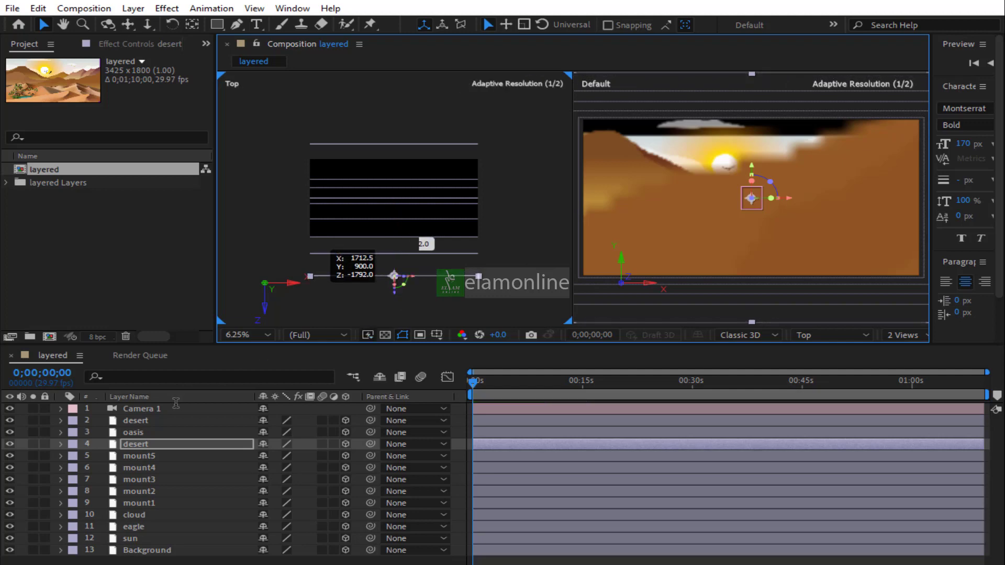
{"action": "left_click", "coordinate": [140, 433]}
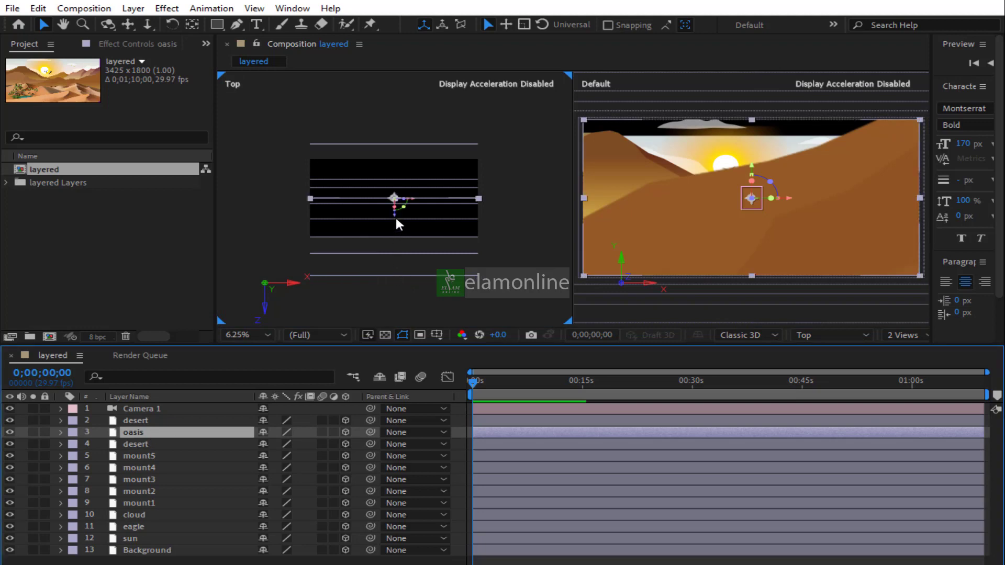
{"action": "left_click_drag", "start_coordinate": [397, 220], "coordinate": [395, 303]}
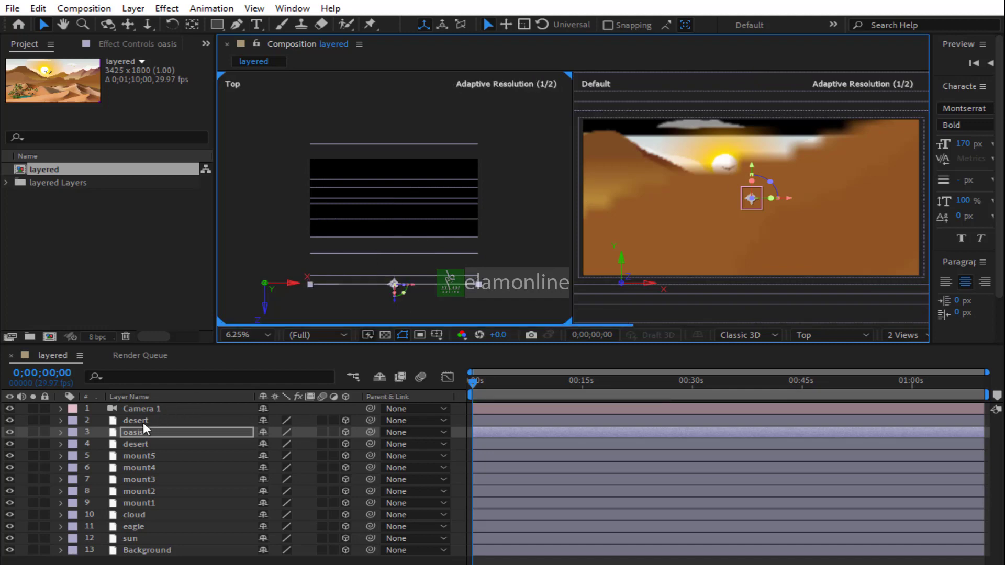
{"action": "left_click", "coordinate": [143, 423]}
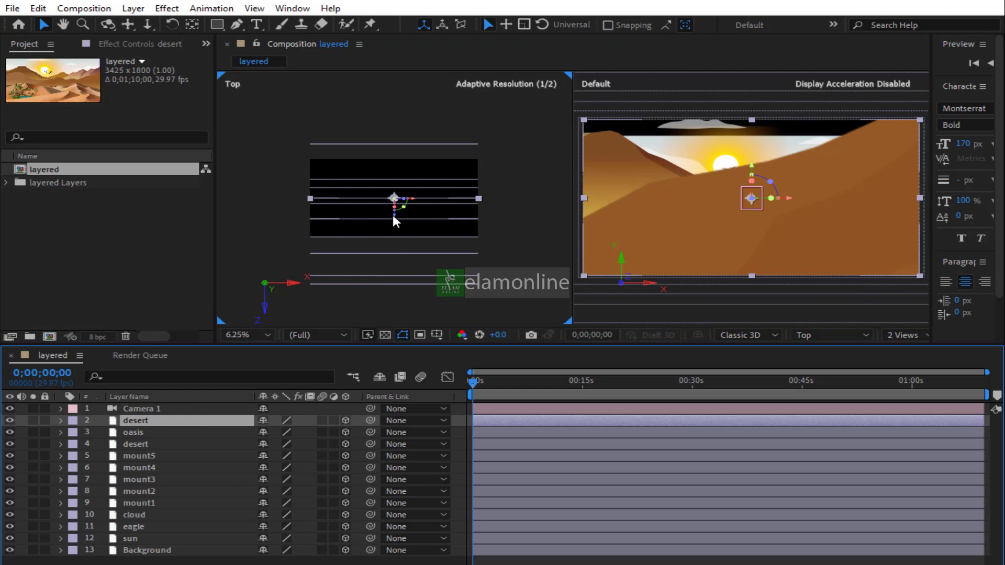
{"action": "left_click_drag", "start_coordinate": [394, 216], "coordinate": [389, 318]}
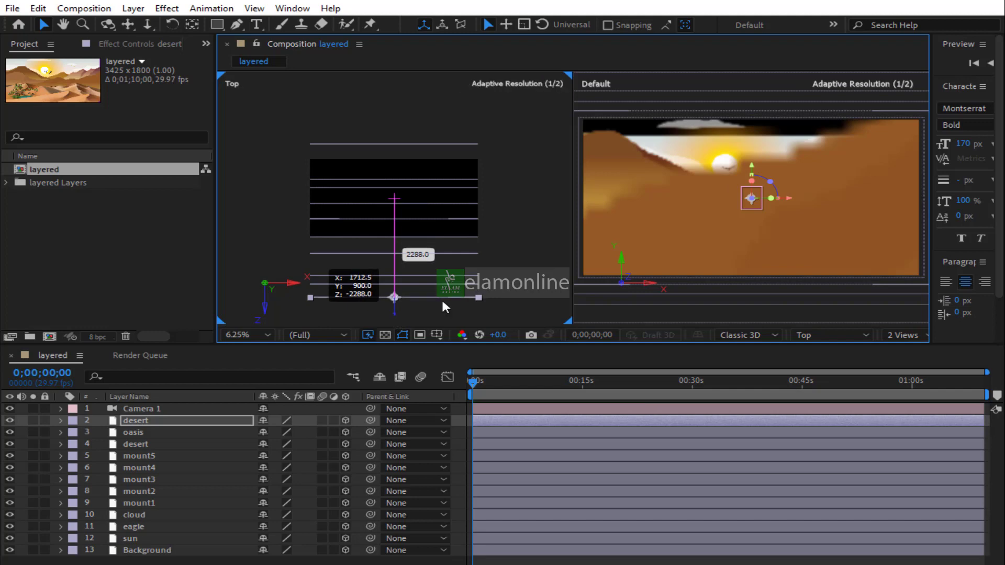
Select the camera to check its framing, then move mount5 back in depth to about Z -2048
{"action": "left_click", "coordinate": [716, 251]}
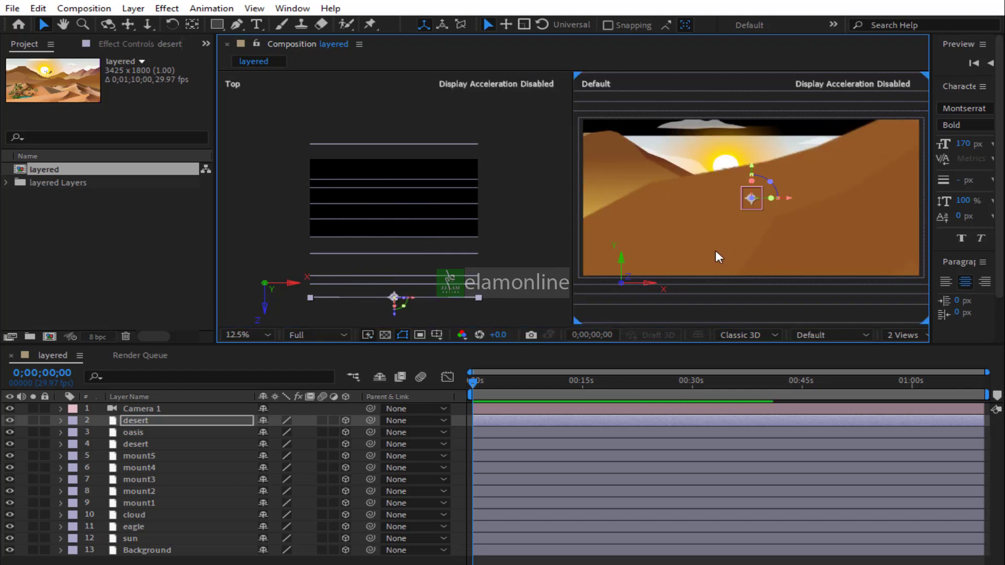
{"action": "key", "text": "comma"}
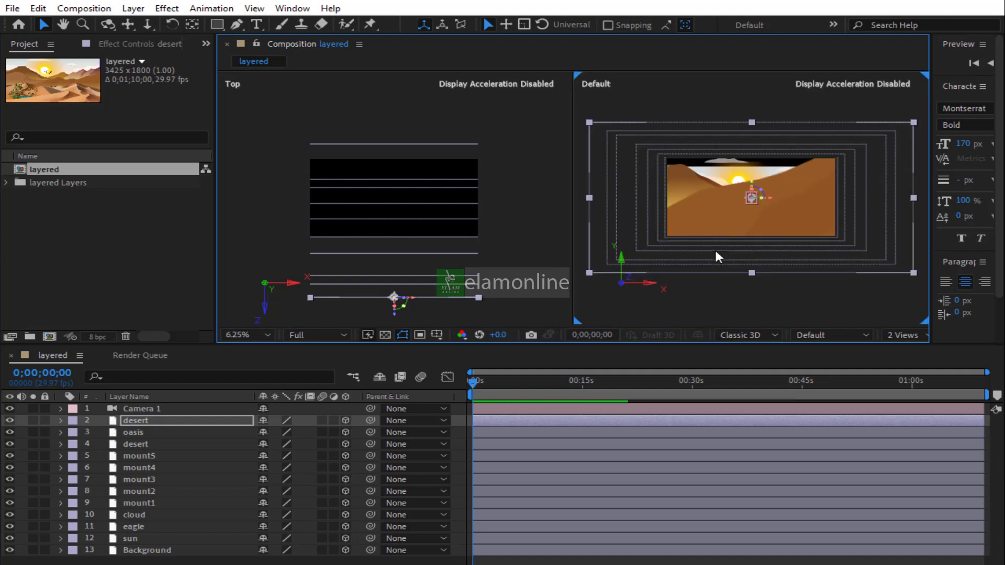
{"action": "left_click", "coordinate": [138, 408]}
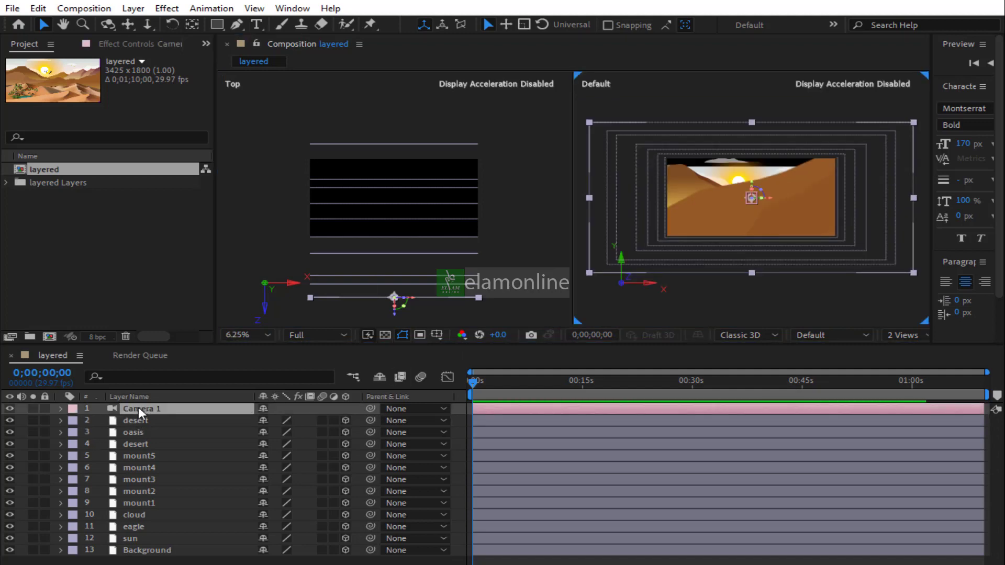
{"action": "left_click", "coordinate": [515, 279]}
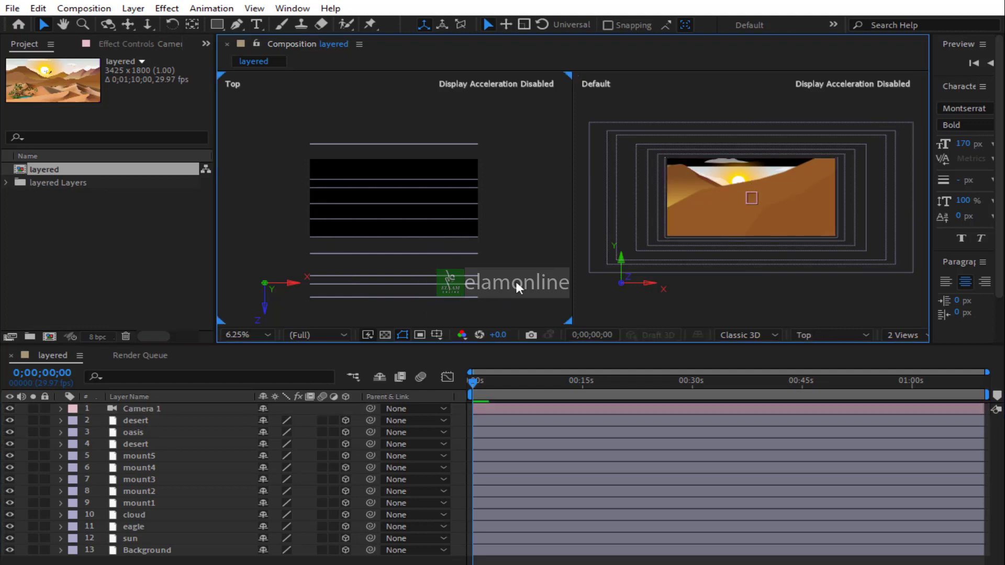
{"action": "left_click", "coordinate": [154, 408]}
{"action": "key", "text": "h"}
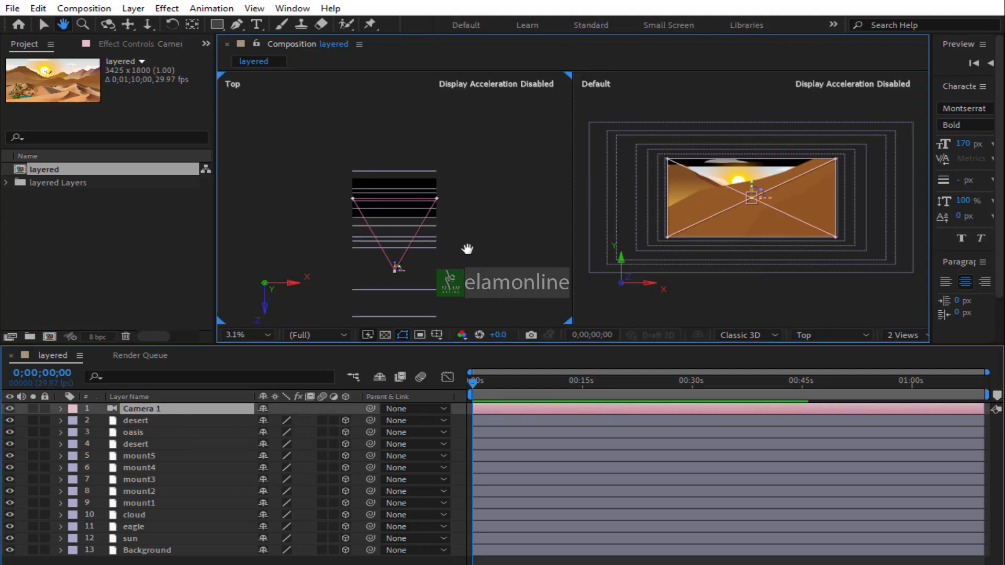
{"action": "left_click_drag", "start_coordinate": [468, 249], "coordinate": [483, 200]}
{"action": "key", "text": "v"}
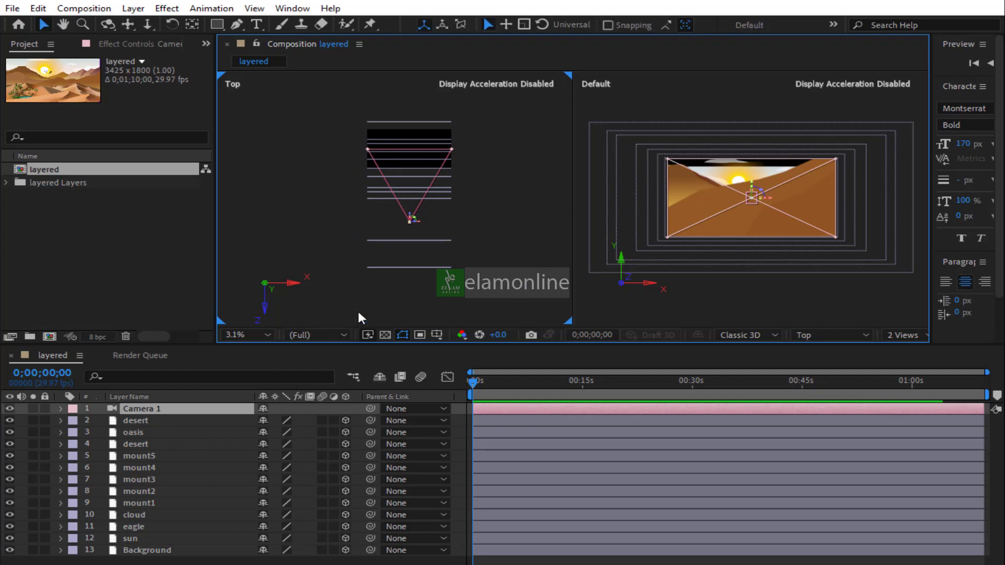
{"action": "left_click", "coordinate": [401, 241]}
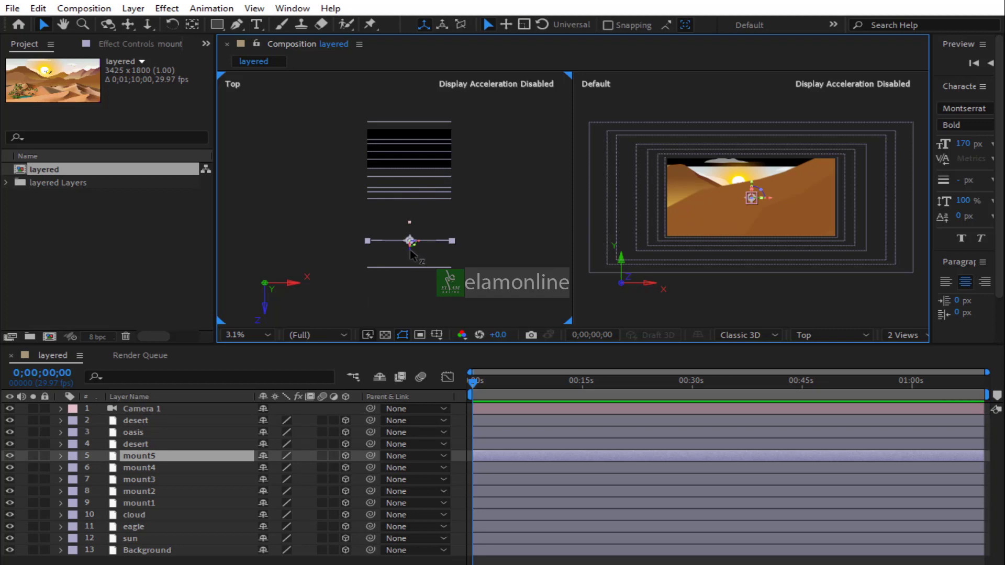
{"action": "left_click_drag", "start_coordinate": [410, 239], "coordinate": [413, 204]}
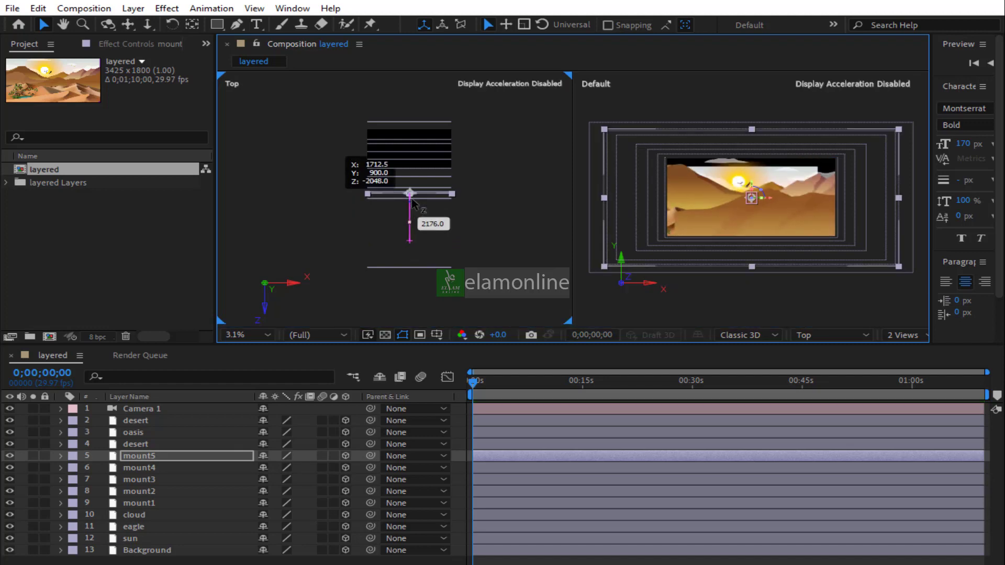
{"action": "left_click_drag", "start_coordinate": [414, 204], "coordinate": [414, 204]}
Move the mount4 layer back in depth, closer to the other mountain layers
{"action": "scroll", "coordinate": [413, 203], "scroll_direction": "up", "scroll_amount": 2}
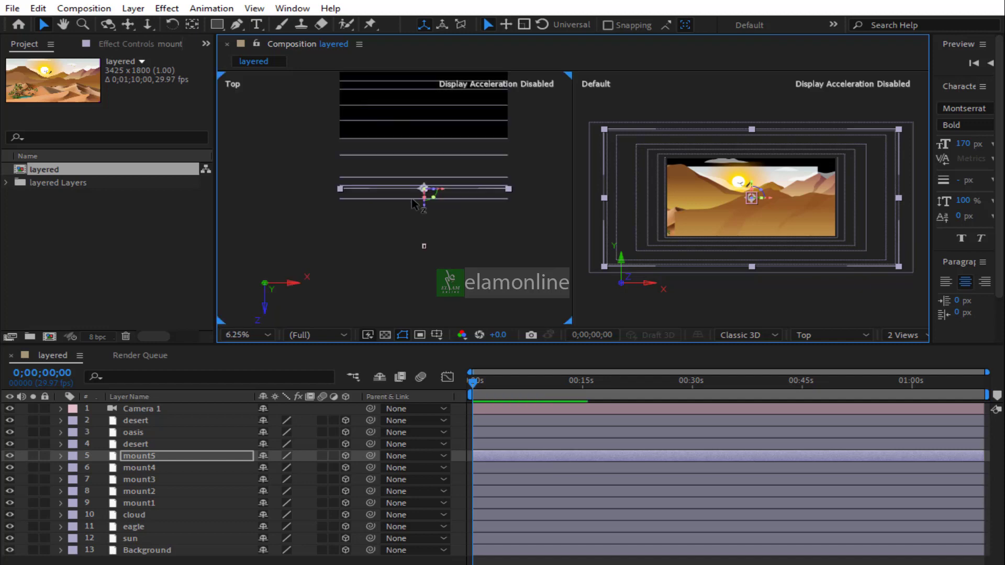
{"action": "left_click_drag", "start_coordinate": [474, 281], "coordinate": [452, 229]}
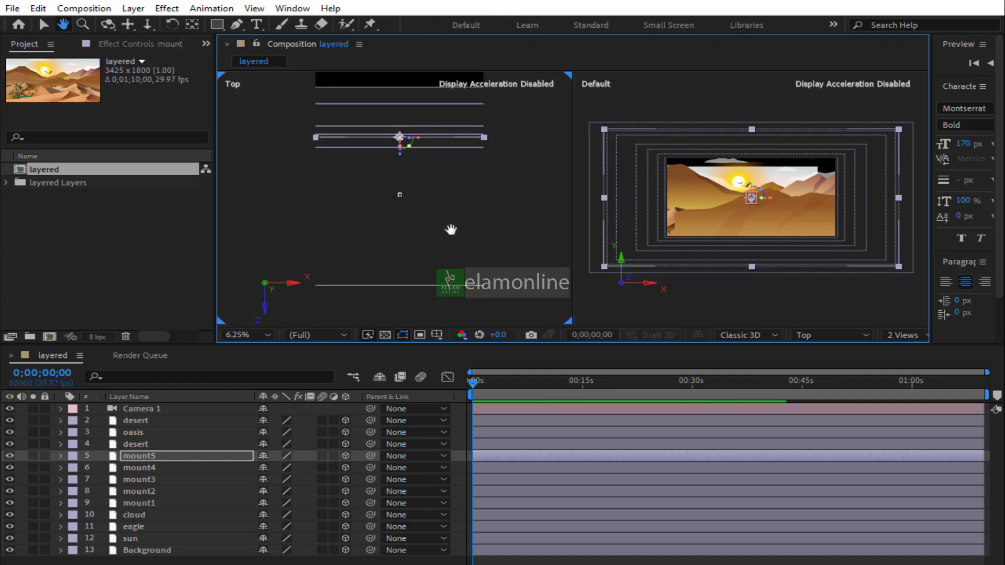
{"action": "left_click", "coordinate": [426, 285]}
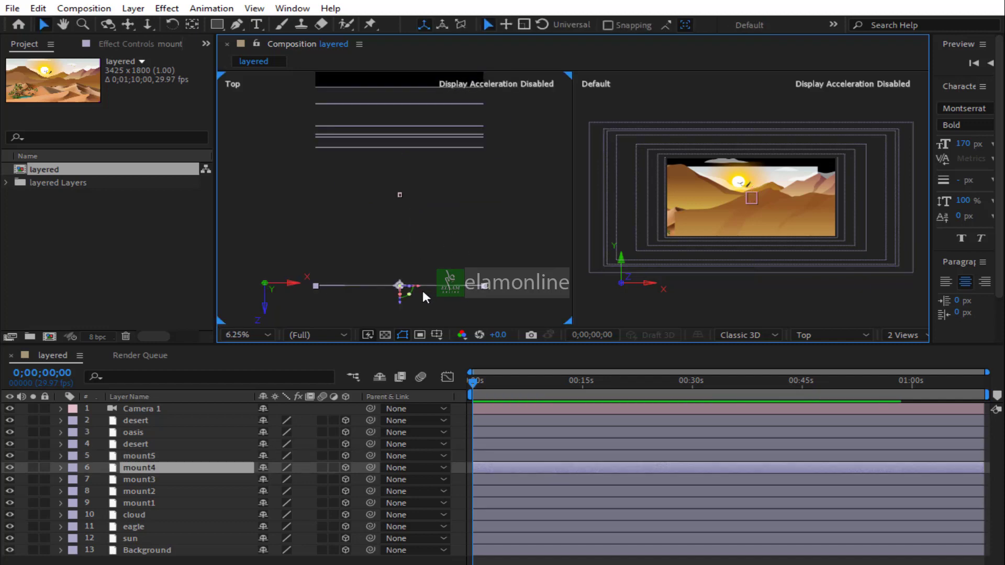
{"action": "left_click_drag", "start_coordinate": [401, 296], "coordinate": [412, 134]}
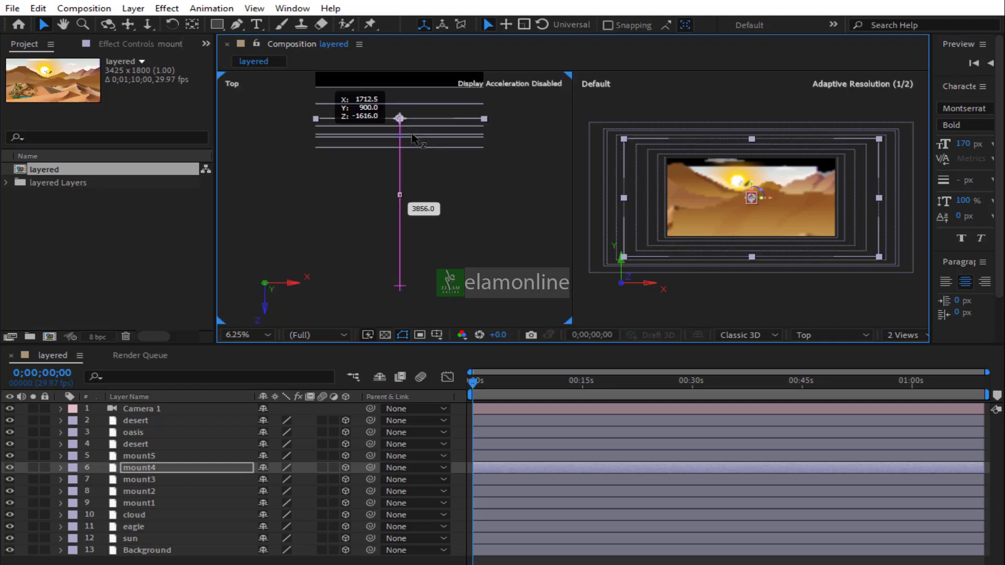
Nudge the rear desert, oasis and front desert layers slightly back in depth
{"action": "left_click", "coordinate": [146, 441]}
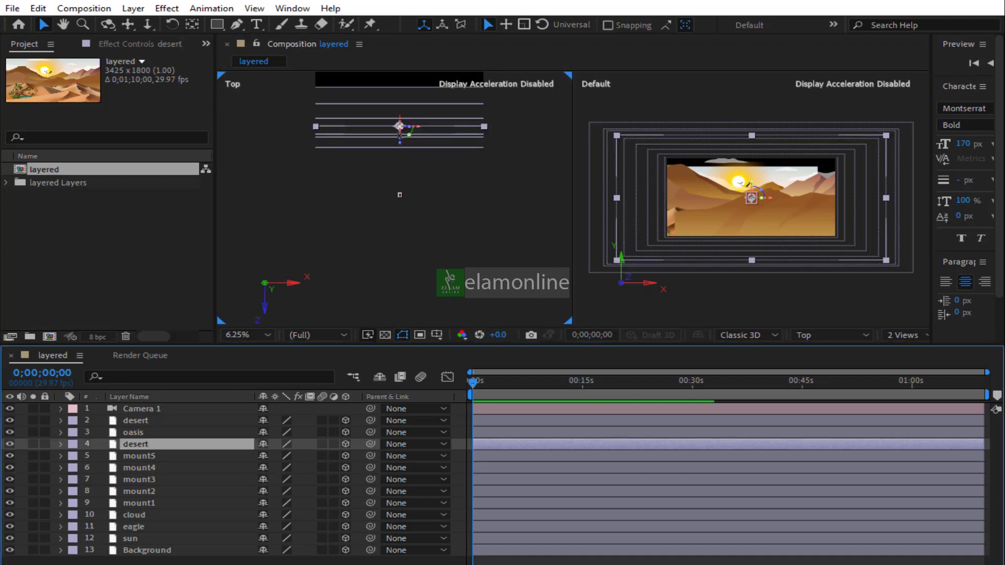
{"action": "left_click_drag", "start_coordinate": [399, 139], "coordinate": [400, 161]}
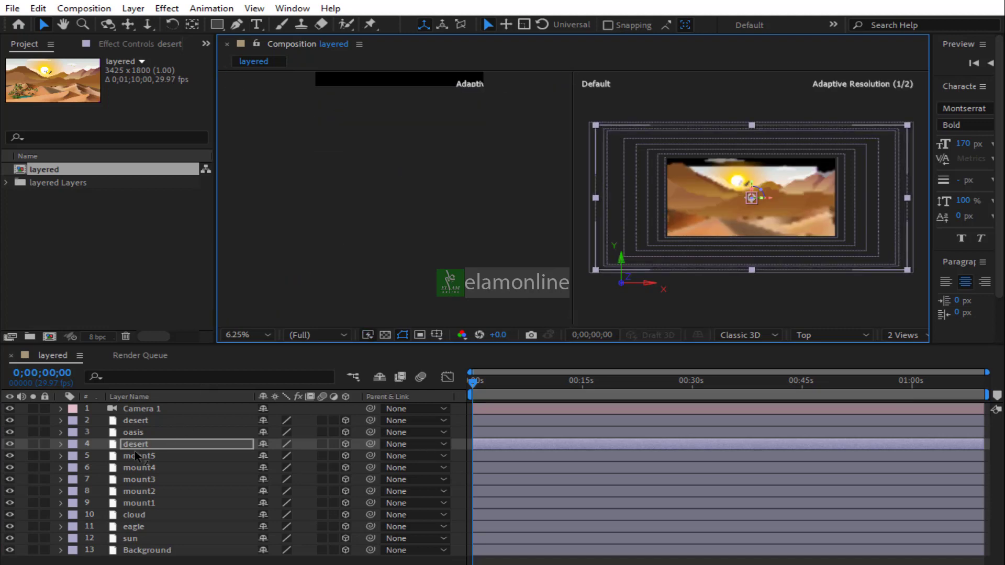
{"action": "left_click", "coordinate": [142, 432]}
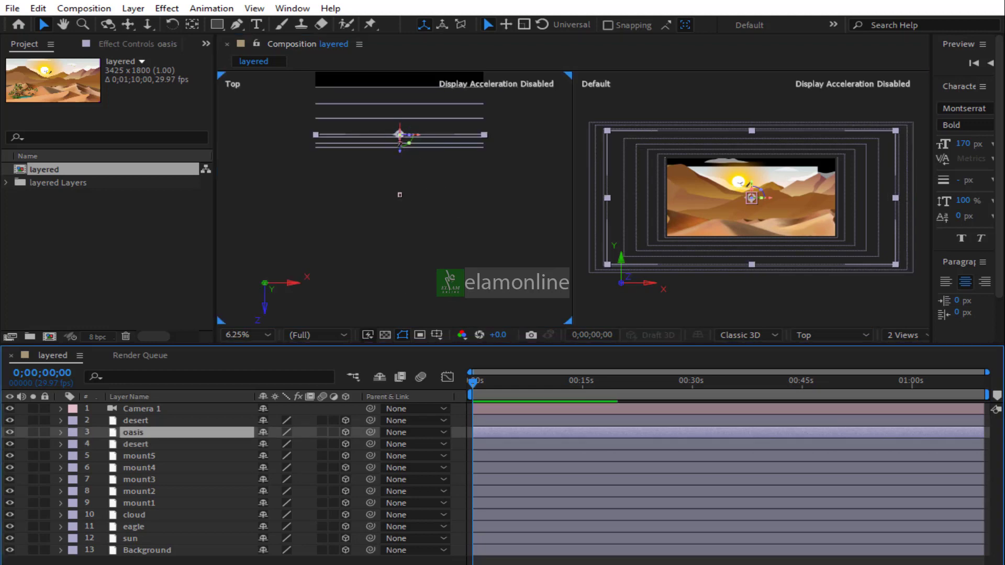
{"action": "left_click_drag", "start_coordinate": [400, 135], "coordinate": [398, 188]}
{"action": "key", "text": "ctrl+z"}
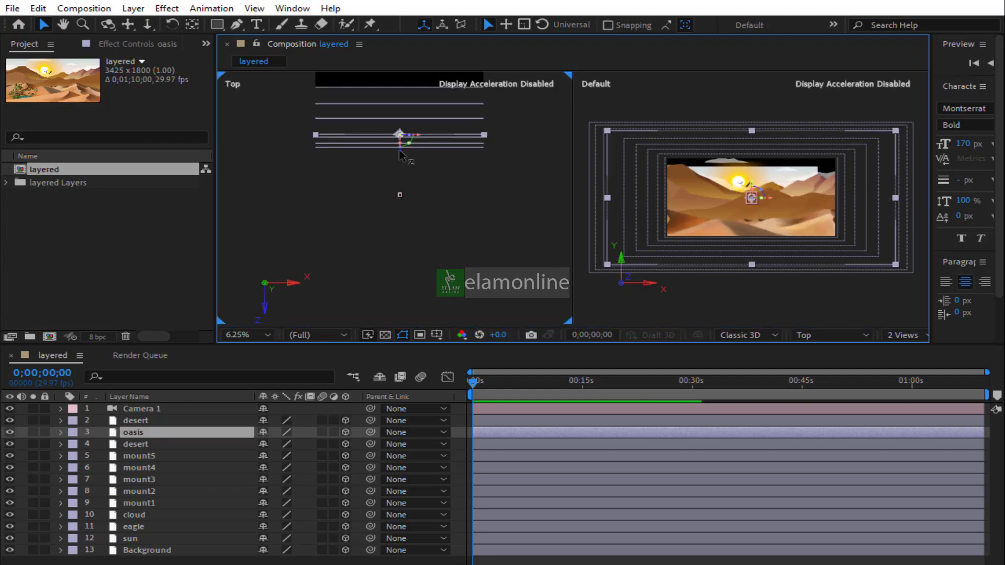
{"action": "left_click_drag", "start_coordinate": [399, 150], "coordinate": [399, 165]}
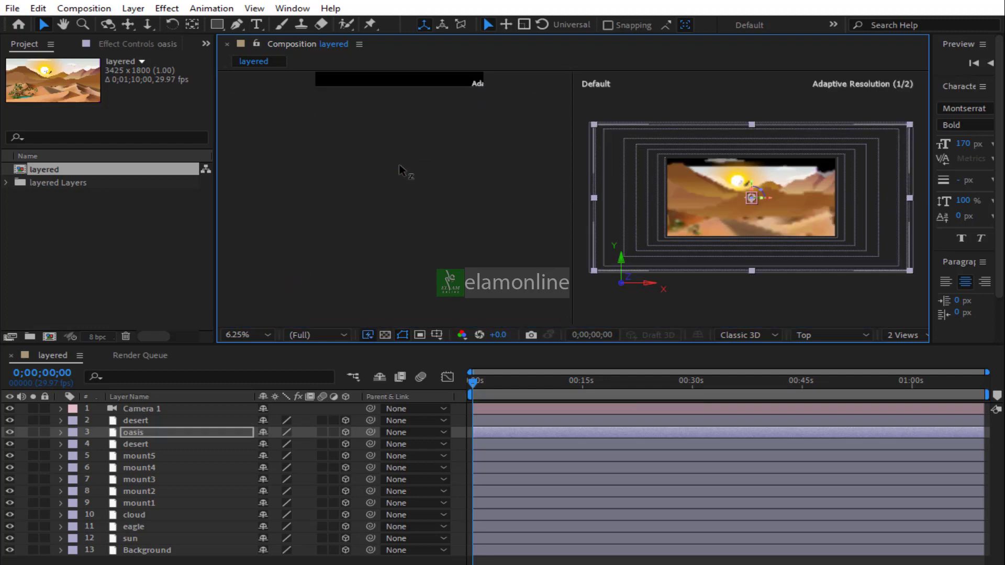
{"action": "left_click", "coordinate": [143, 417]}
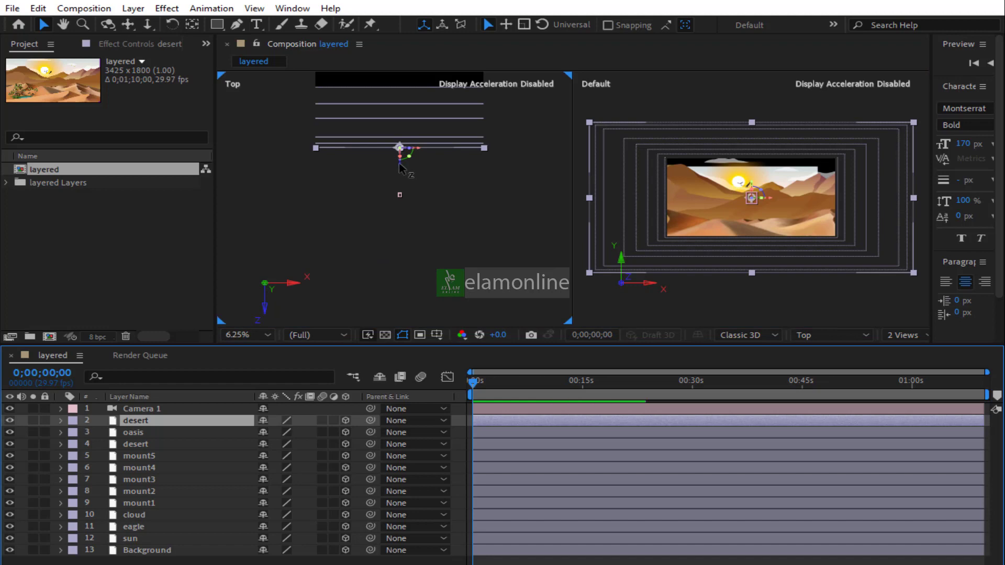
{"action": "left_click_drag", "start_coordinate": [400, 163], "coordinate": [132, 516]}
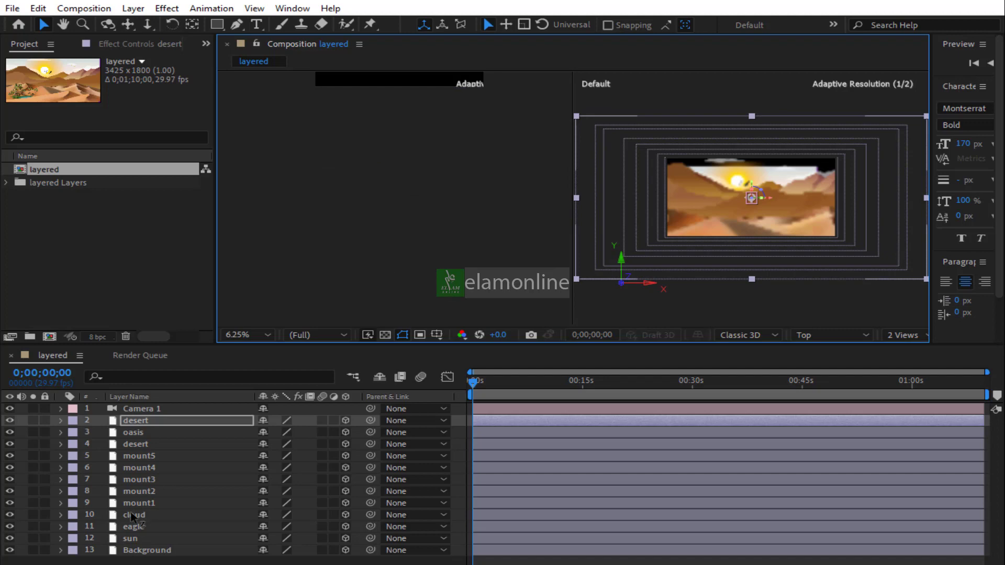
Move the camera back in depth and set the preview resolution to Quarter
{"action": "left_click", "coordinate": [145, 408]}
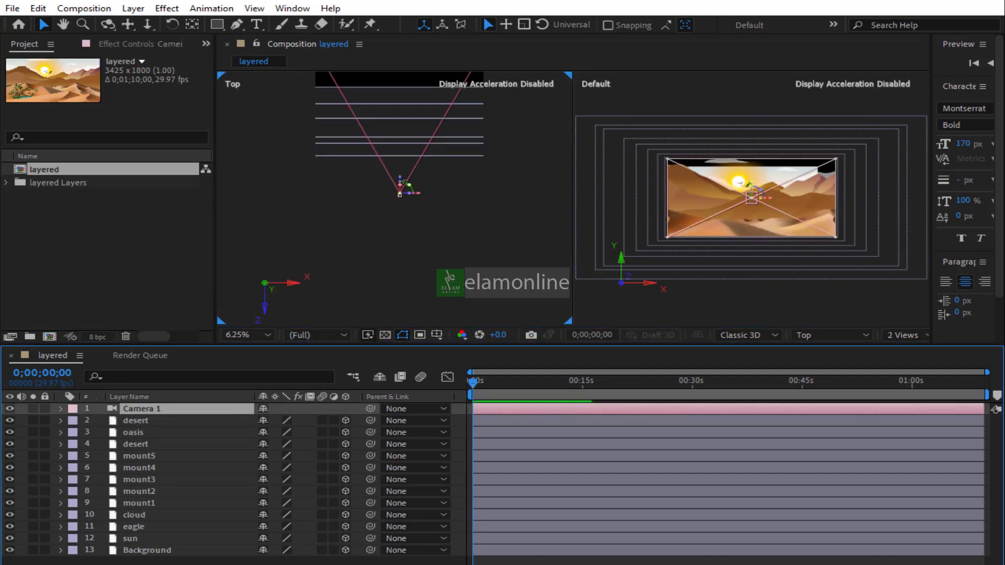
{"action": "left_click_drag", "start_coordinate": [400, 179], "coordinate": [396, 292]}
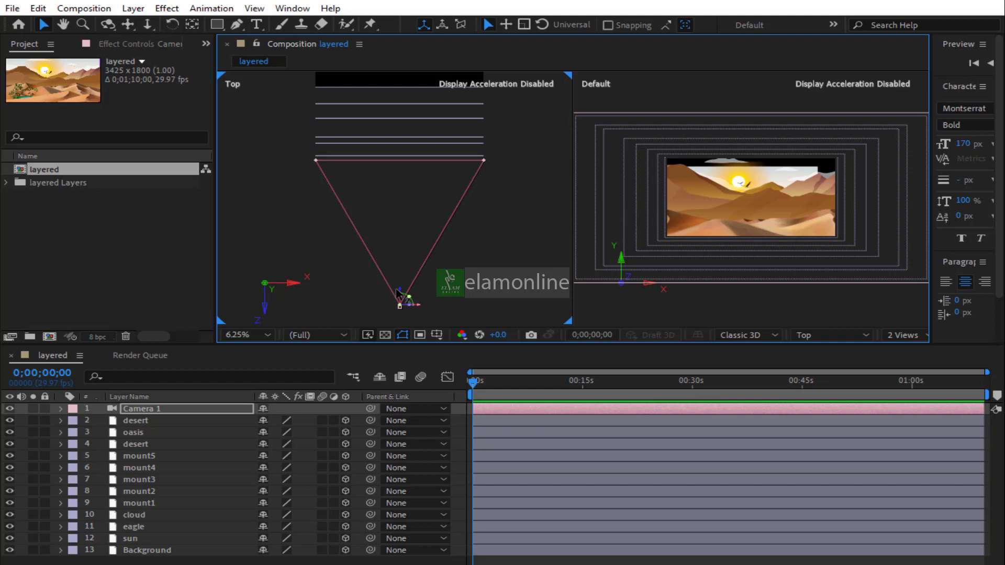
{"action": "left_click", "coordinate": [335, 337]}
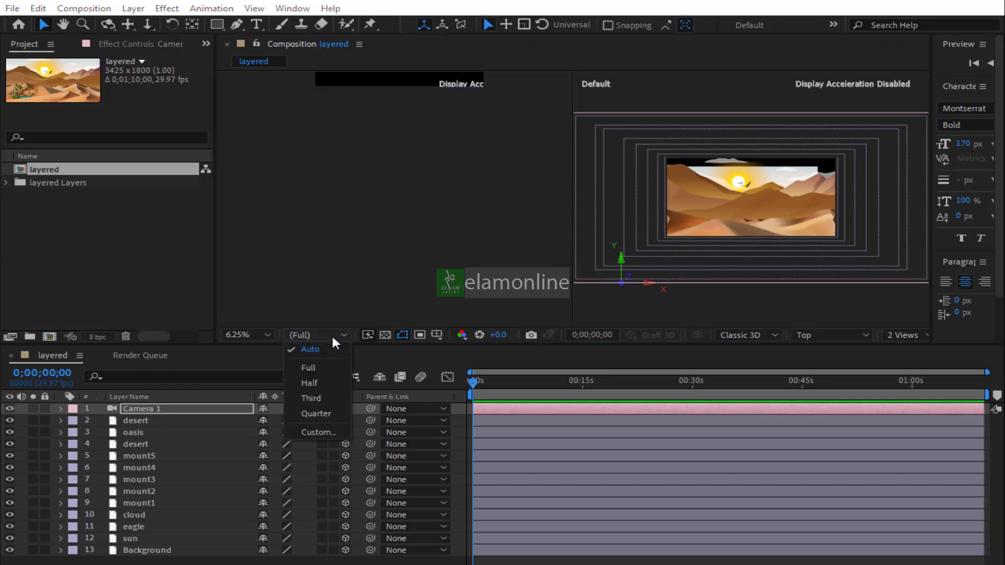
{"action": "left_click", "coordinate": [322, 414]}
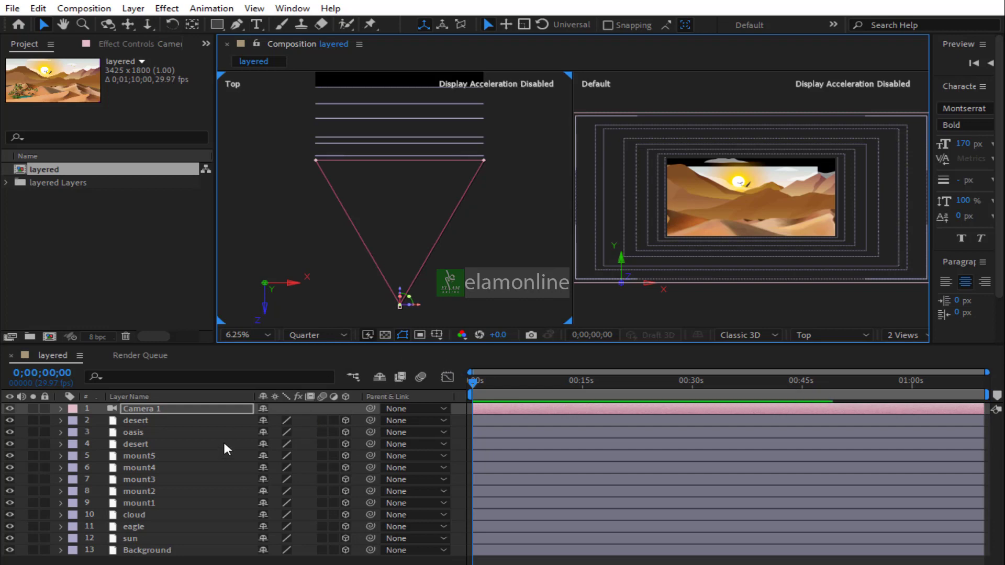
Scale the Background layer to 150%
{"action": "left_click", "coordinate": [137, 551]}
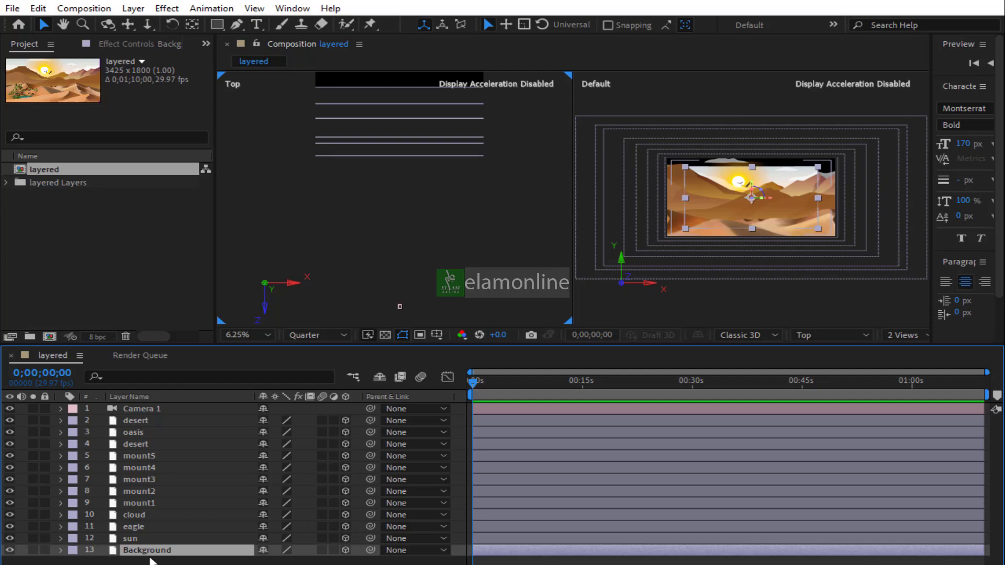
{"action": "key", "text": "s"}
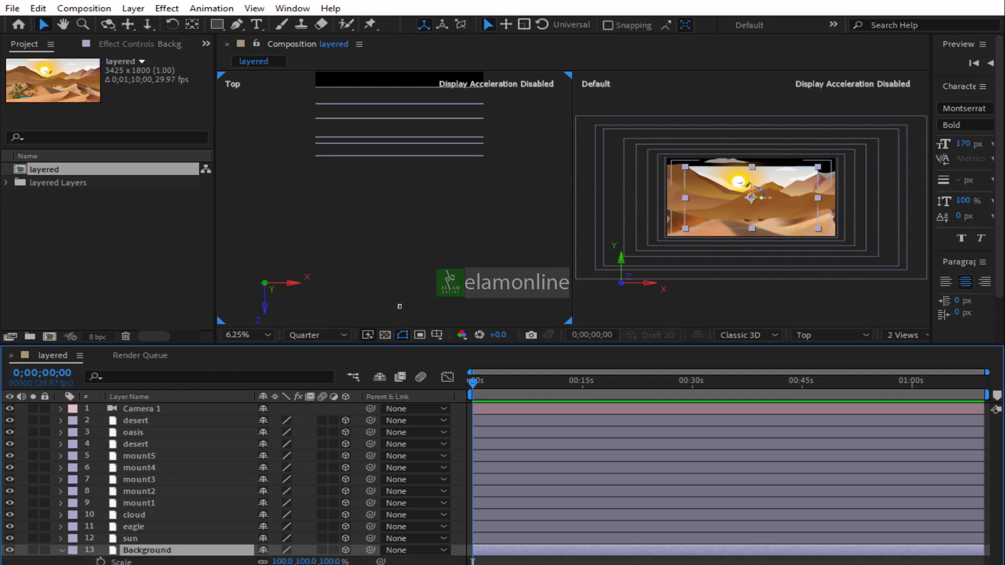
{"action": "left_click", "coordinate": [283, 562]}
{"action": "type", "text": "150"}
{"action": "key", "text": "Return"}
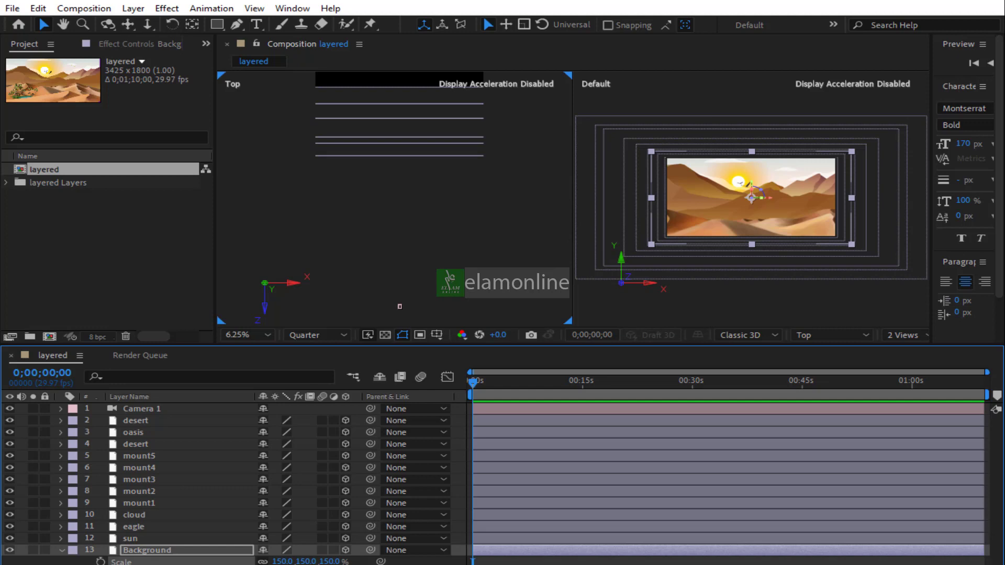
Scale the eagle layer to 150%
{"action": "left_click", "coordinate": [139, 537]}
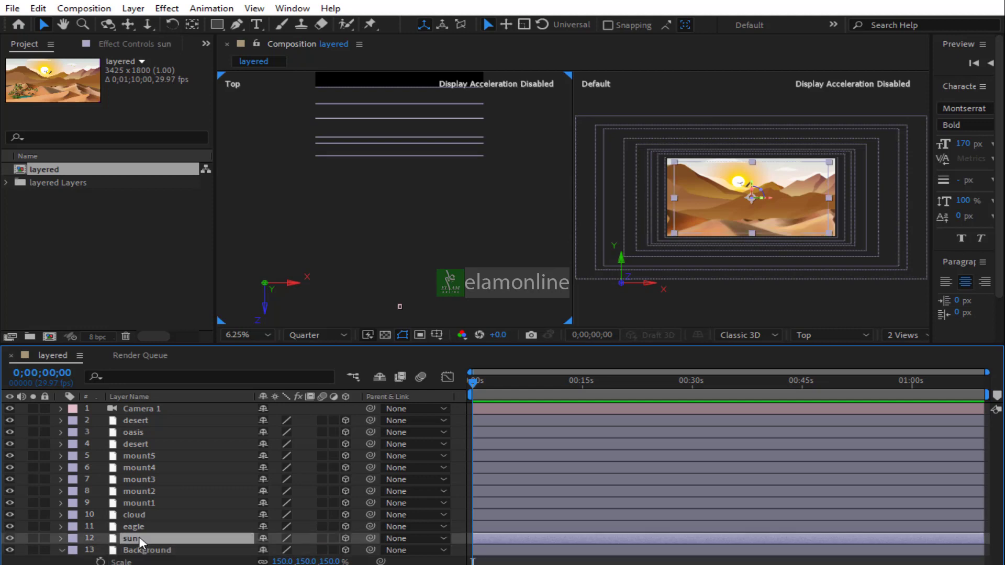
{"action": "left_click", "coordinate": [140, 527]}
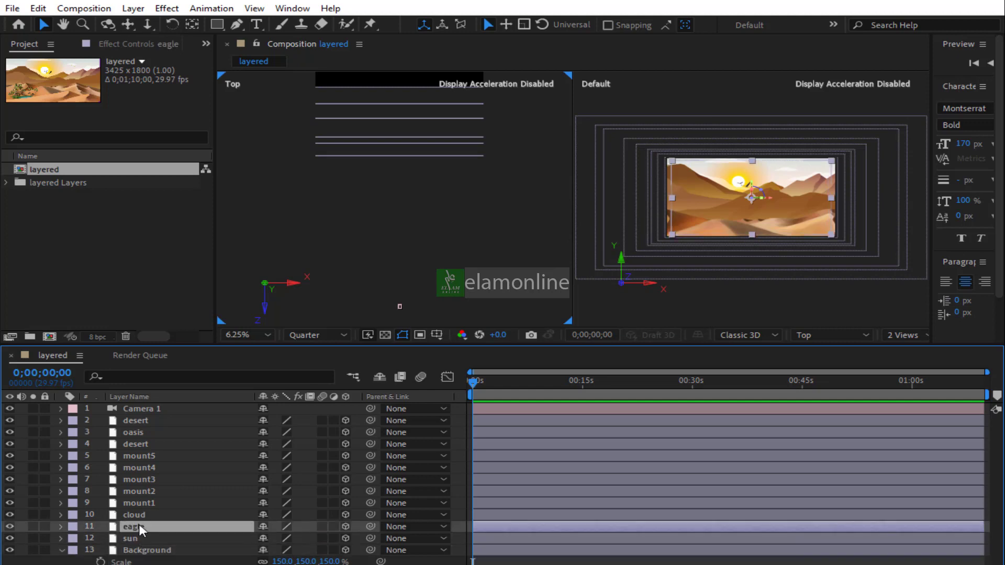
{"action": "key", "text": "s"}
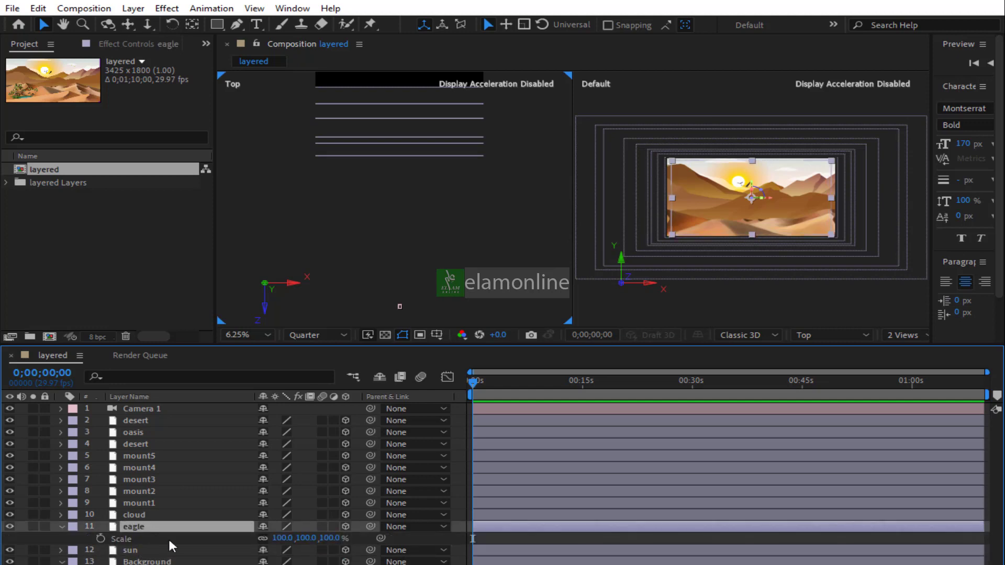
{"action": "left_click", "coordinate": [284, 538]}
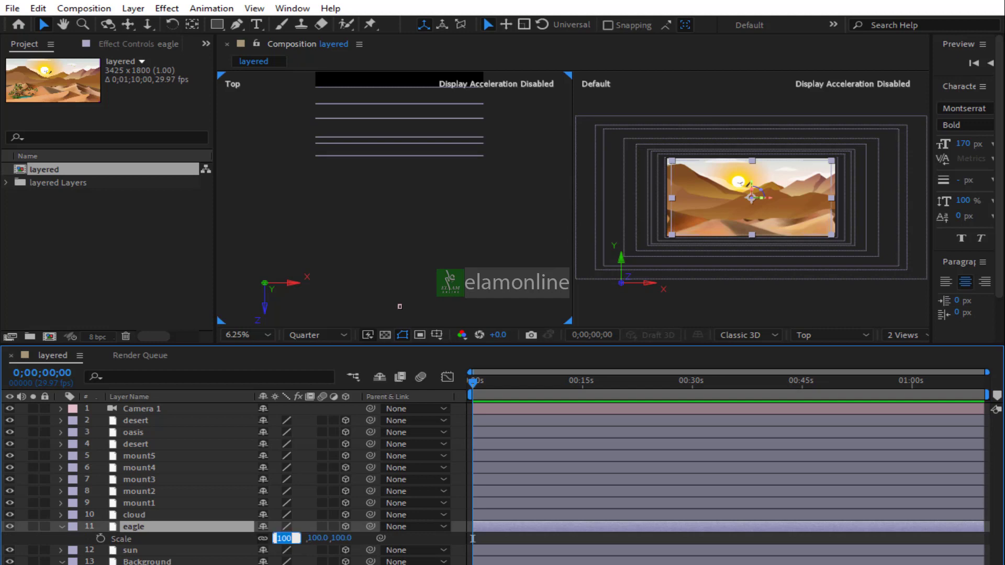
{"action": "type", "text": "15"}
{"action": "key", "text": "Return"}
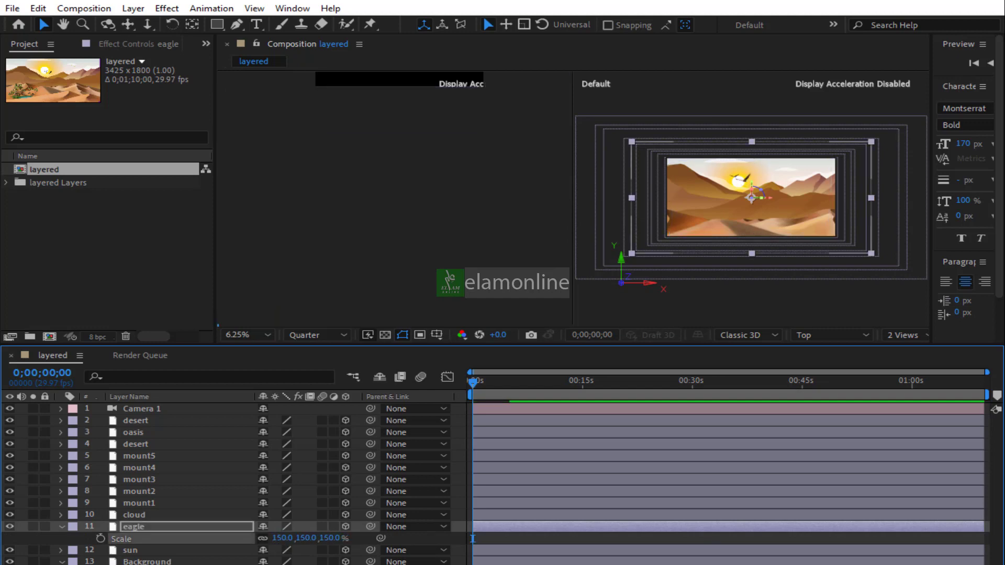
Scale the mount1 layer down to 90%
{"action": "left_click", "coordinate": [61, 526]}
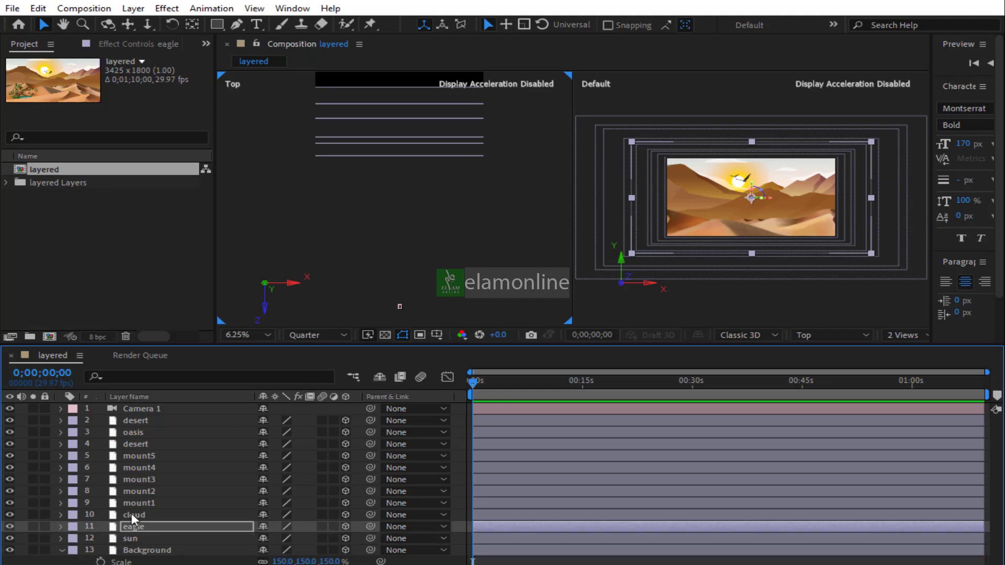
{"action": "left_click", "coordinate": [136, 516]}
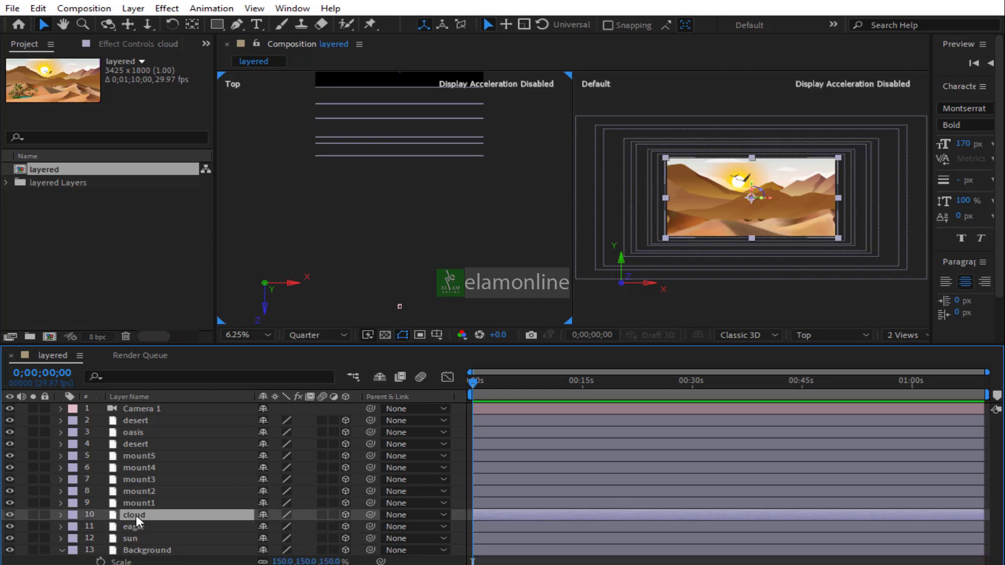
{"action": "left_click", "coordinate": [138, 505]}
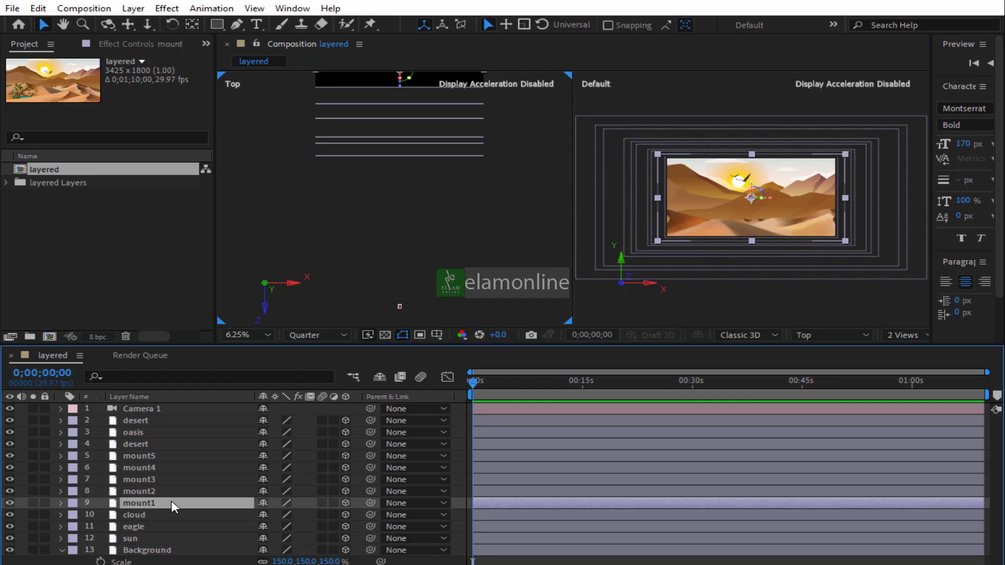
{"action": "left_click", "coordinate": [400, 306]}
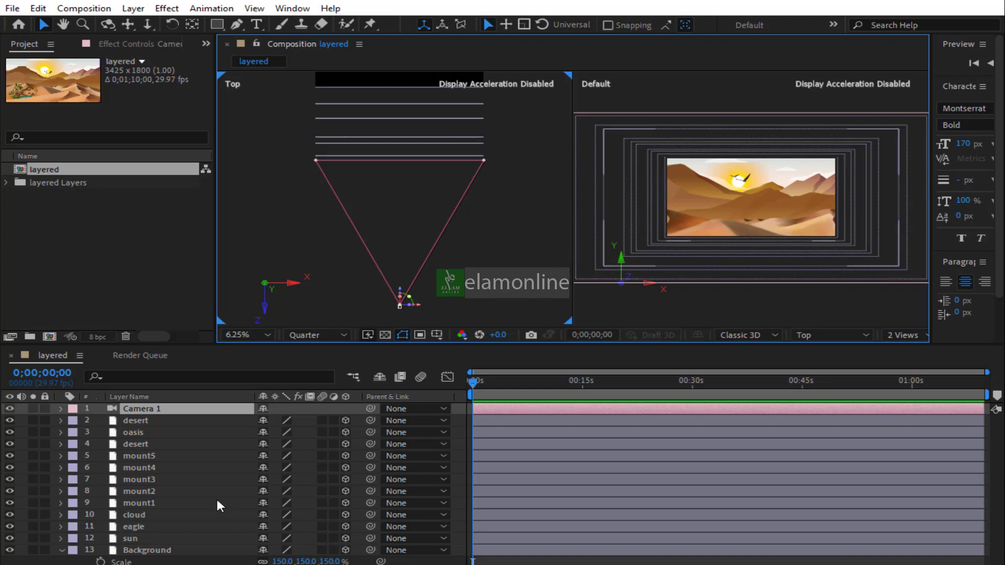
{"action": "left_click", "coordinate": [149, 501]}
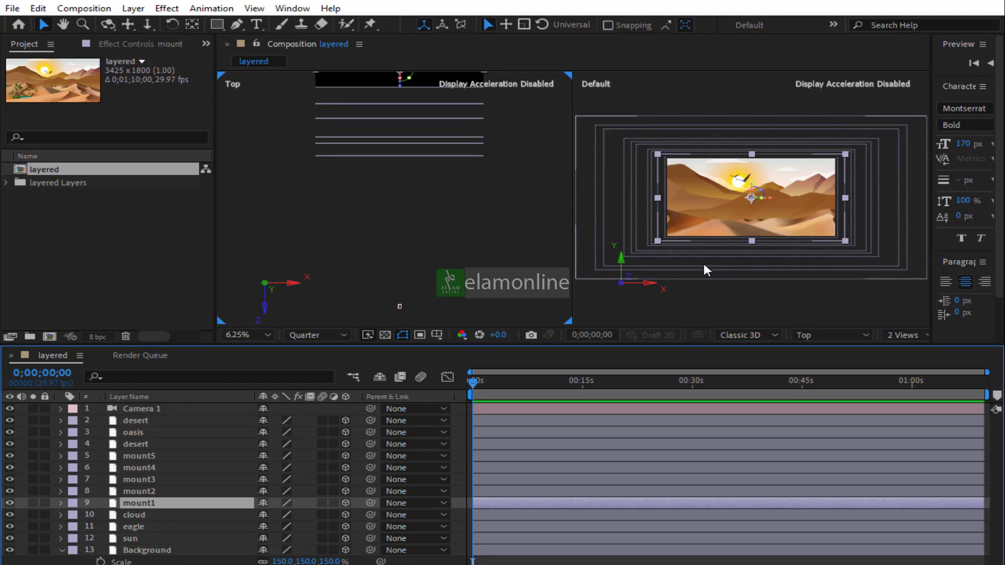
{"action": "key", "text": "s"}
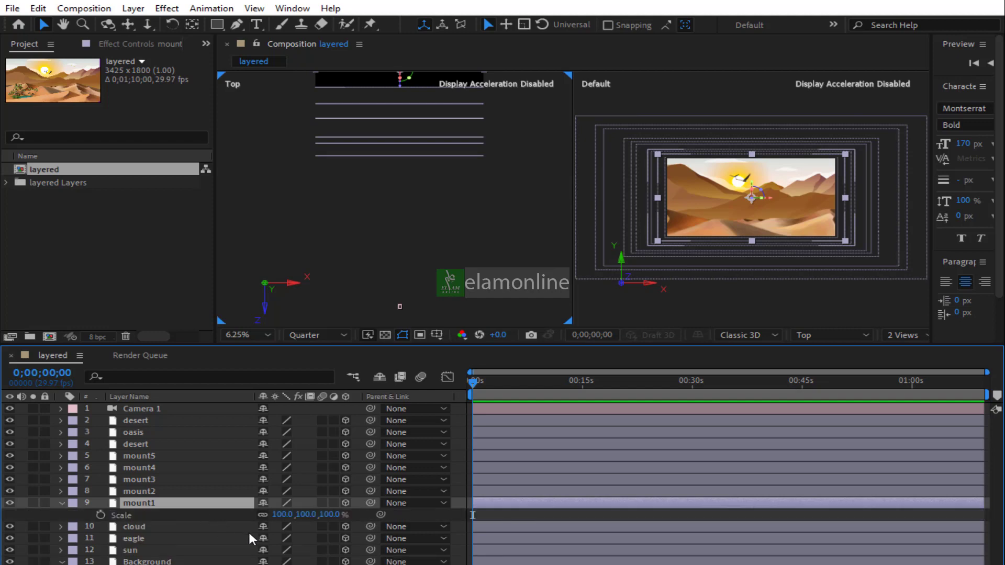
{"action": "left_click", "coordinate": [282, 515]}
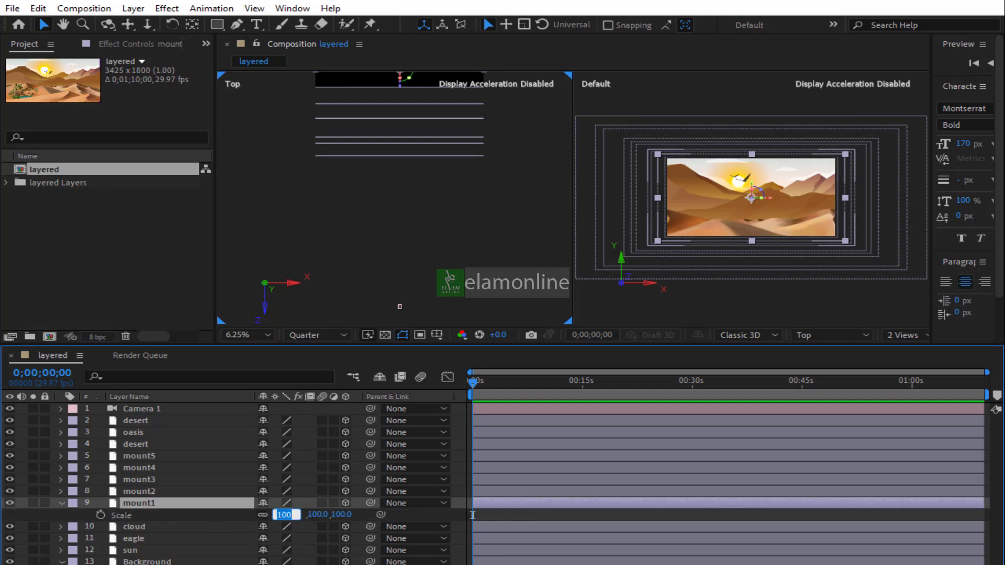
{"action": "type", "text": "80"}
{"action": "key", "text": "Return"}
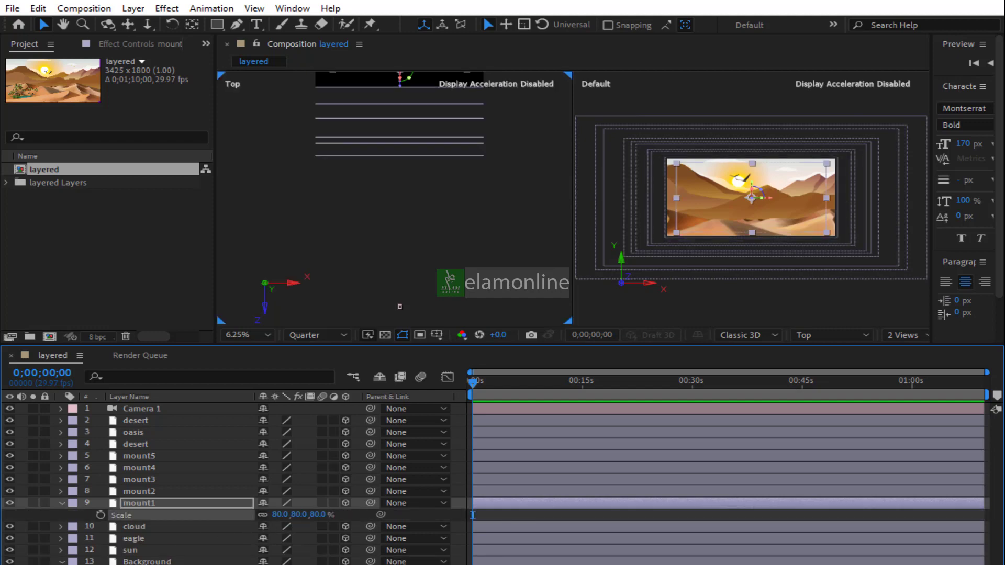
{"action": "left_click", "coordinate": [282, 515]}
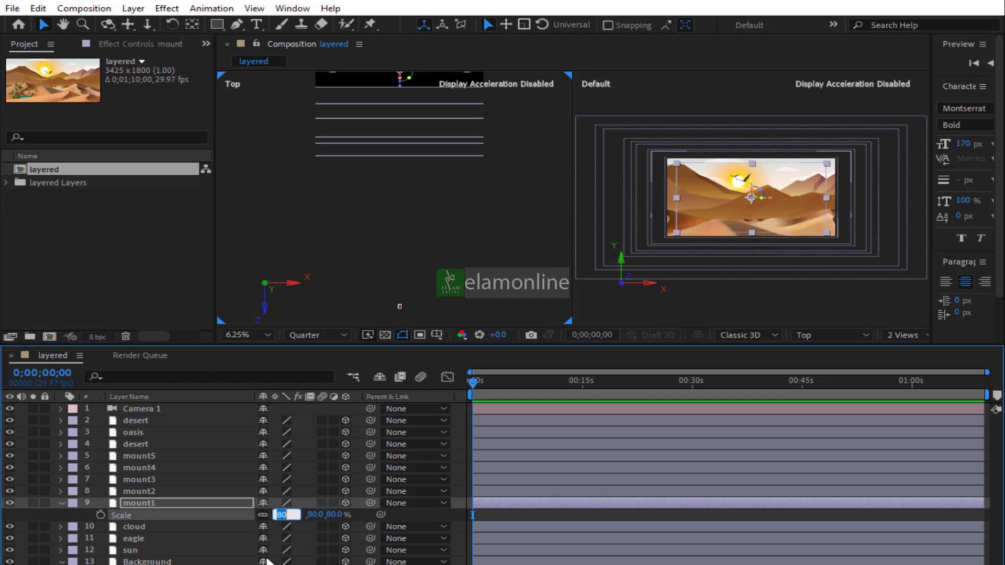
{"action": "type", "text": "90"}
{"action": "key", "text": "Return"}
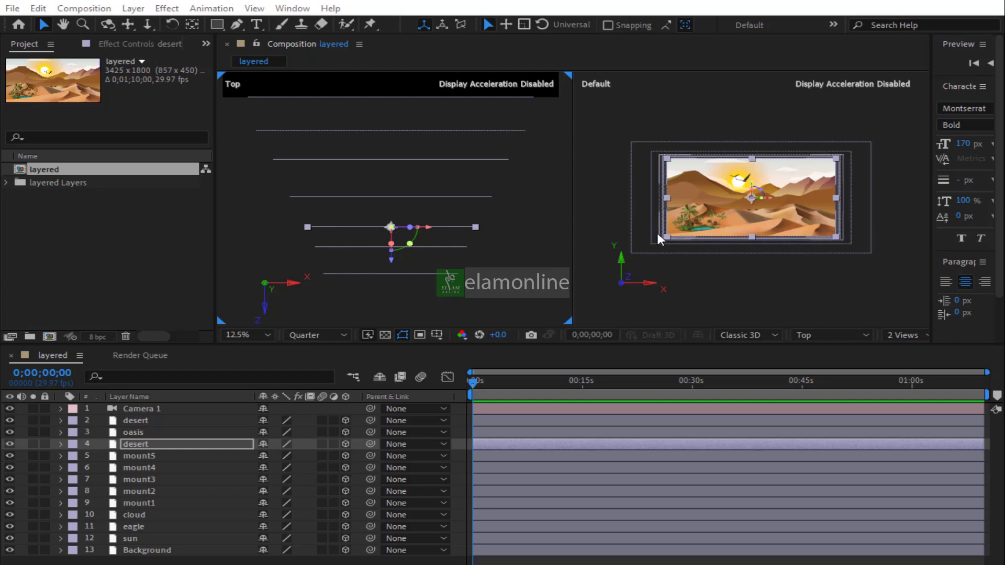
{"action": "left_click", "coordinate": [636, 253]}
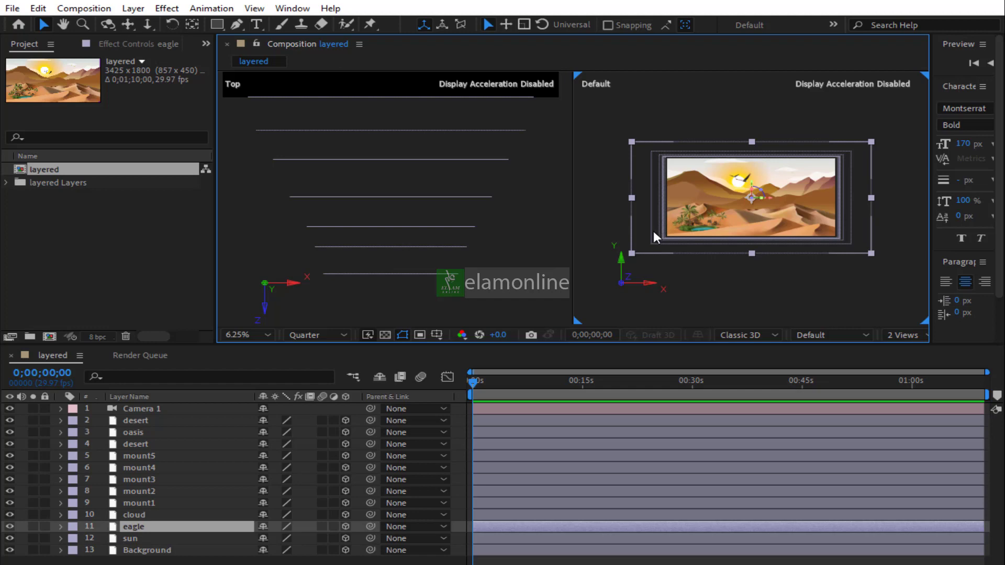
{"action": "left_click", "coordinate": [165, 562]}
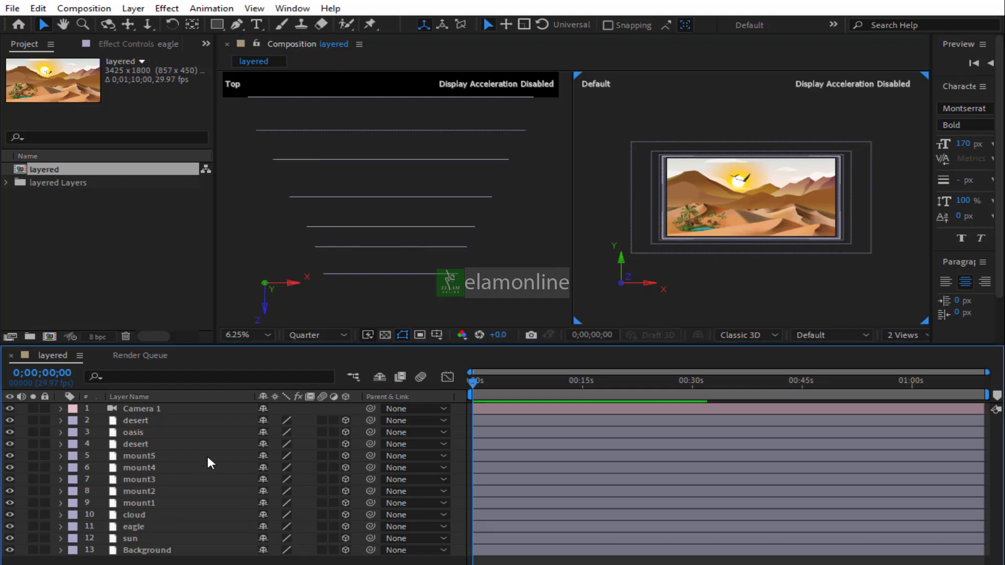
{"action": "left_click", "coordinate": [398, 293]}
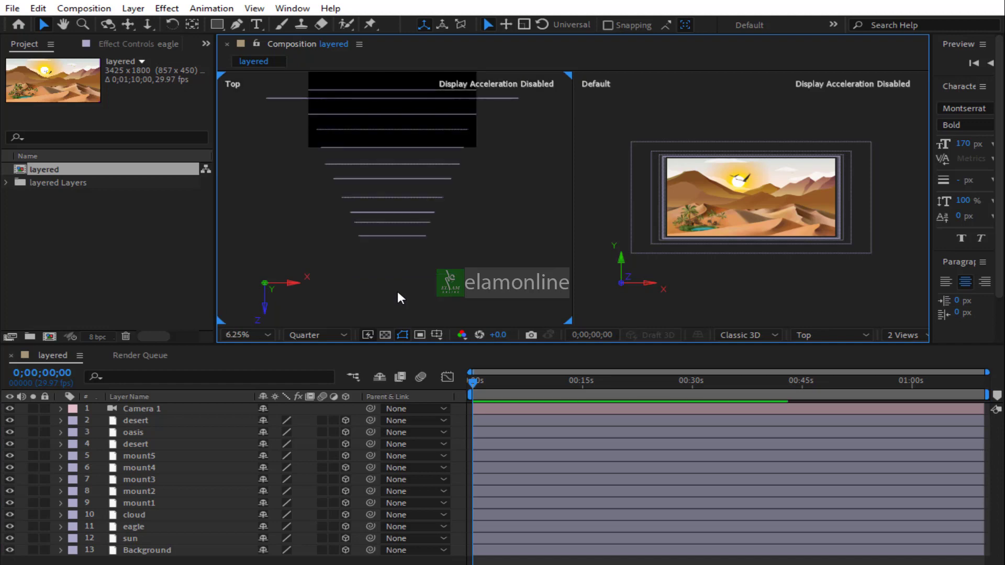
Add a Position keyframe on Camera 1 at 0;00;05;01
{"action": "left_click", "coordinate": [137, 411]}
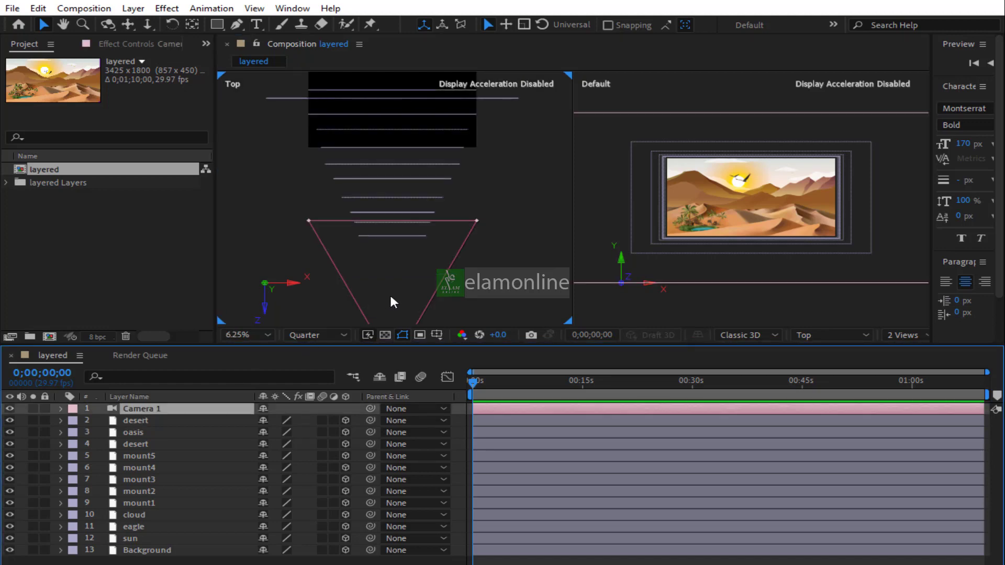
{"action": "key", "text": "comma"}
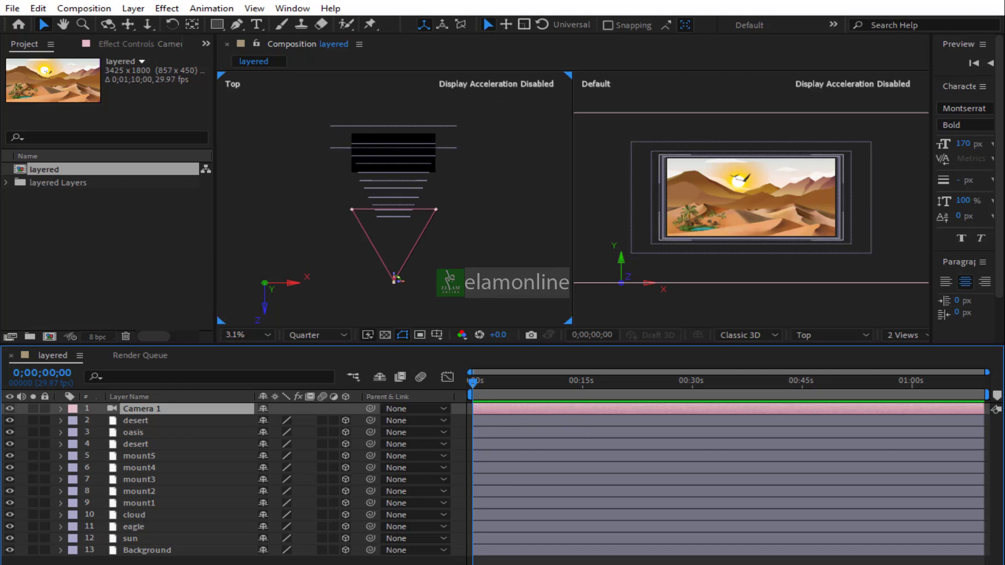
{"action": "key", "text": "equal"}
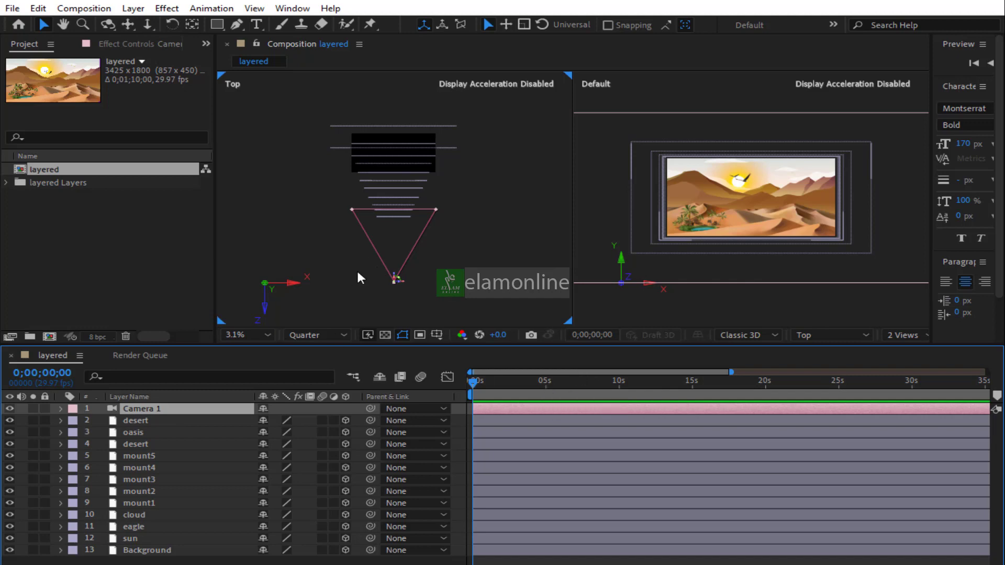
{"action": "left_click", "coordinate": [547, 382]}
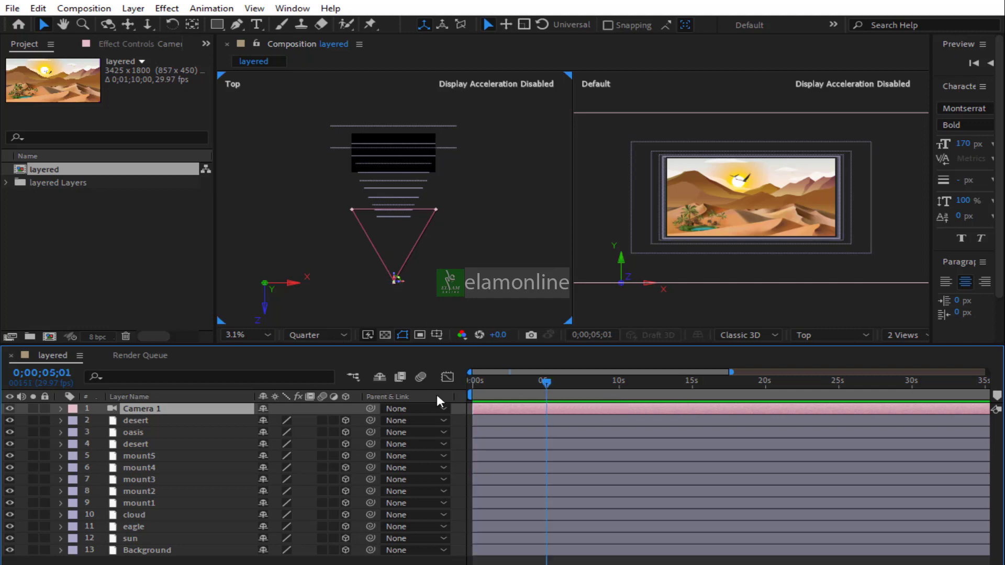
{"action": "left_click", "coordinate": [60, 409]}
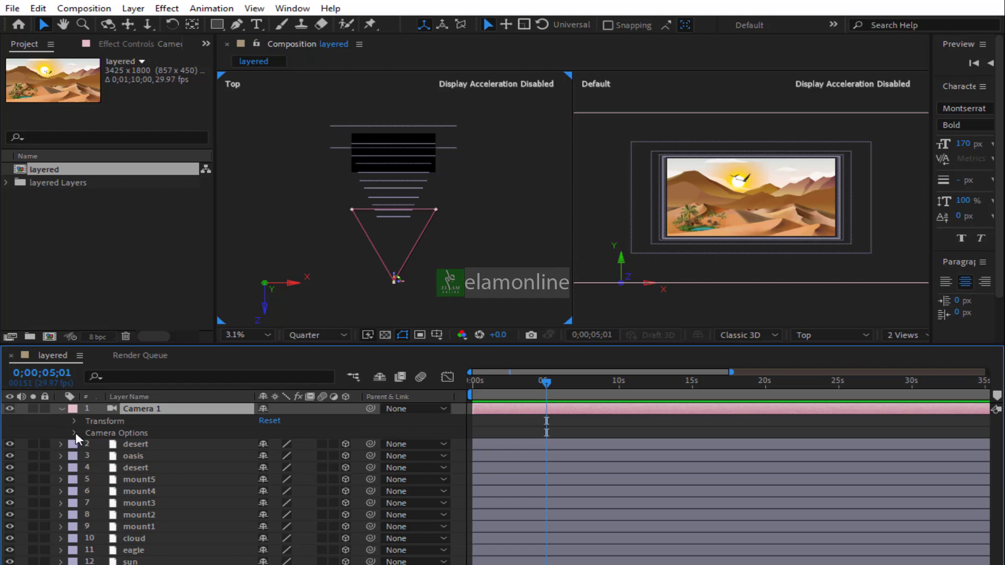
{"action": "left_click", "coordinate": [75, 433]}
{"action": "left_click", "coordinate": [74, 433]}
{"action": "left_click", "coordinate": [73, 421]}
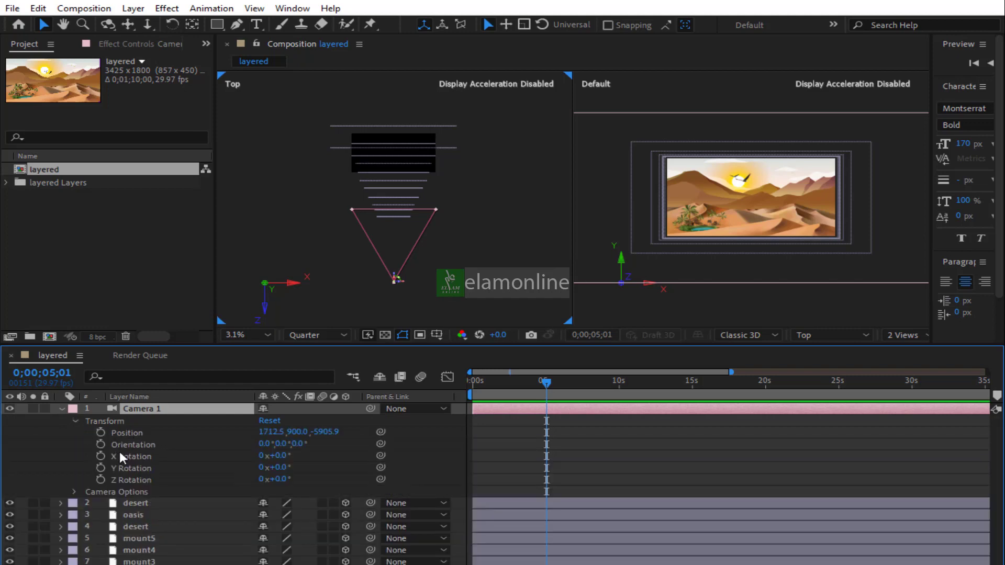
{"action": "left_click", "coordinate": [101, 432]}
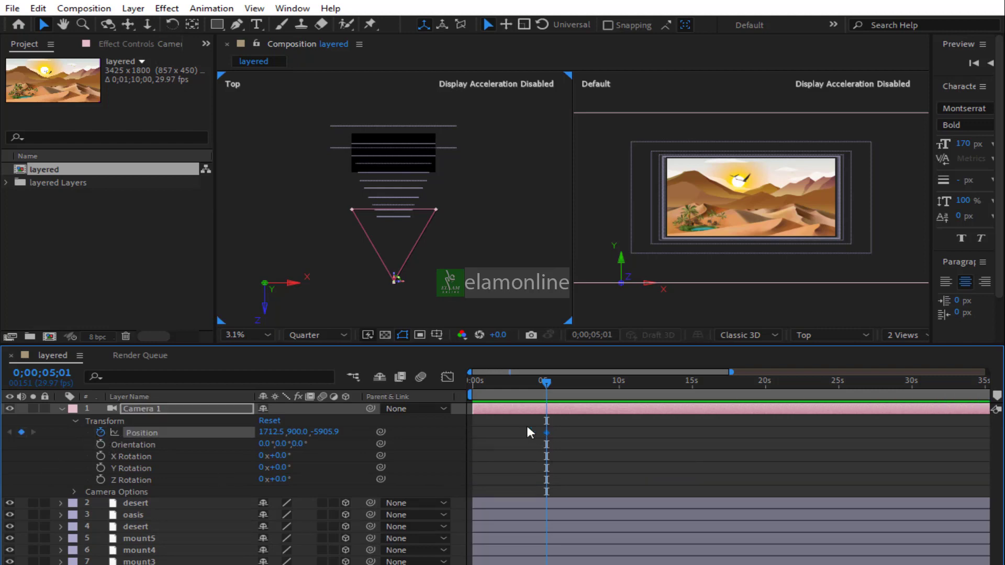
At the start of the timeline, move the camera forward in depth to a Z position of about 878
{"action": "left_click_drag", "start_coordinate": [482, 383], "coordinate": [459, 383]}
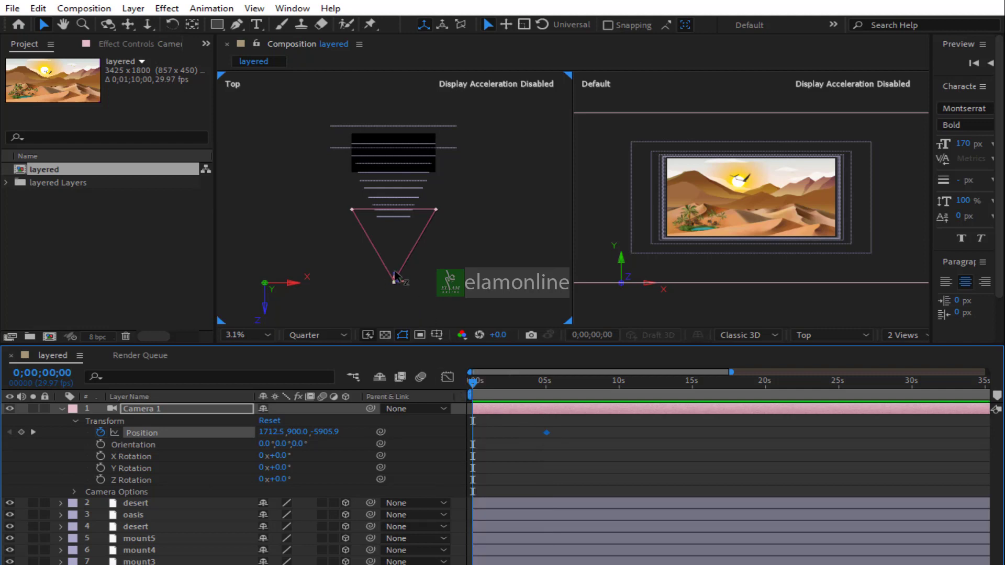
{"action": "left_click_drag", "start_coordinate": [396, 273], "coordinate": [394, 126]}
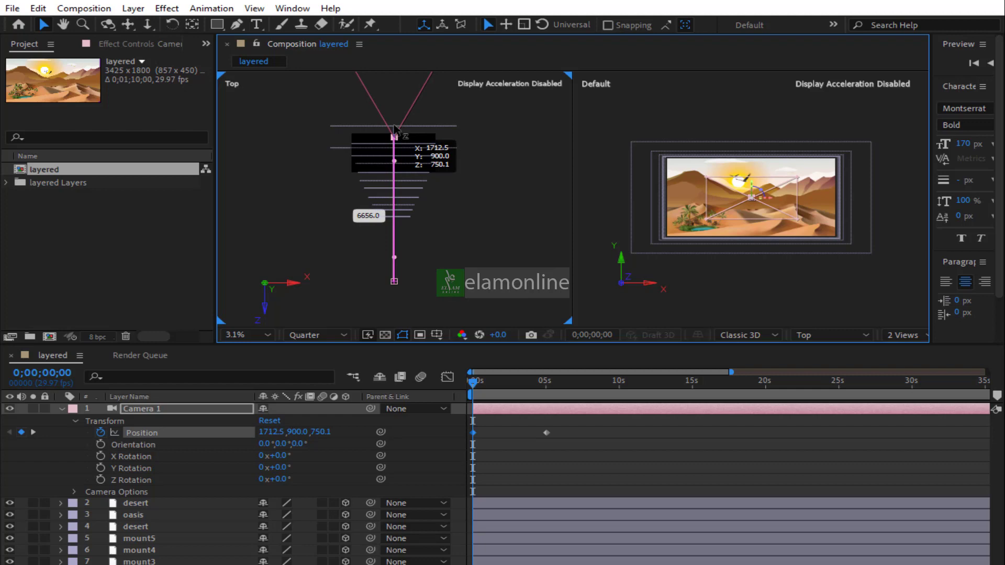
{"action": "left_click_drag", "start_coordinate": [395, 125], "coordinate": [395, 123]}
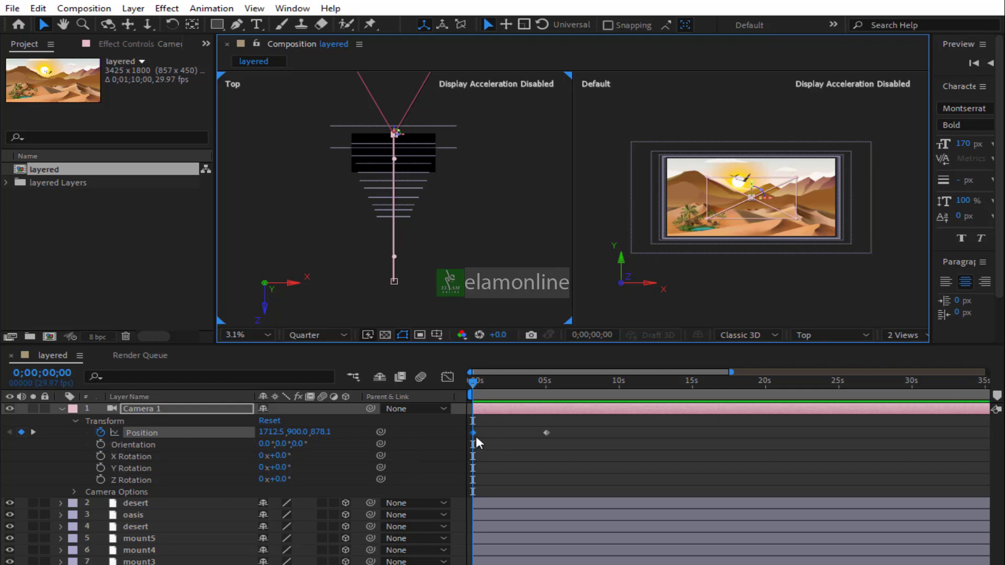
Scrub through the first seconds of the timeline to preview the camera push
{"action": "left_click", "coordinate": [484, 384]}
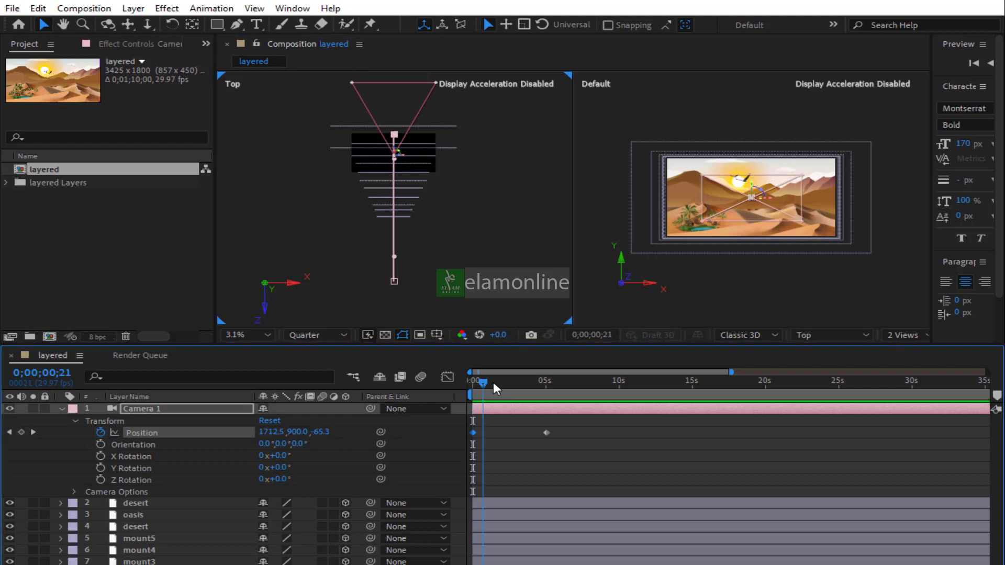
{"action": "key", "text": "space"}
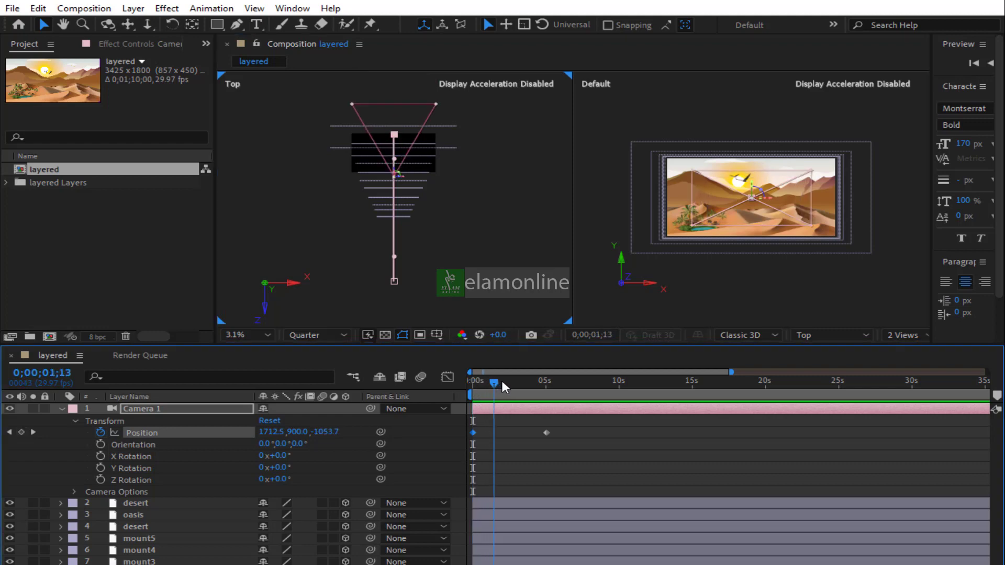
{"action": "left_click_drag", "start_coordinate": [503, 382], "coordinate": [511, 385]}
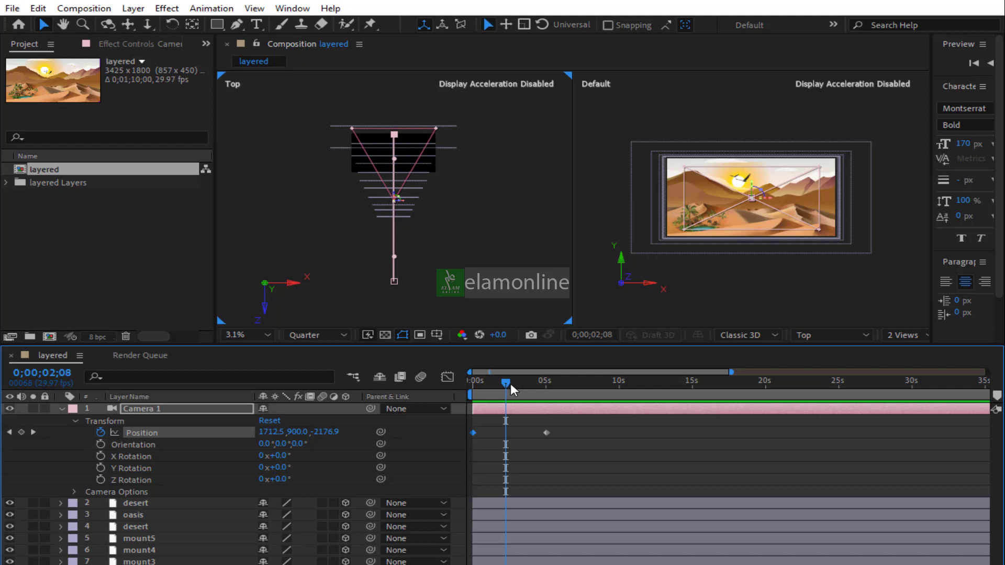
{"action": "left_click", "coordinate": [763, 293]}
{"action": "left_click_drag", "start_coordinate": [475, 389], "coordinate": [509, 390]}
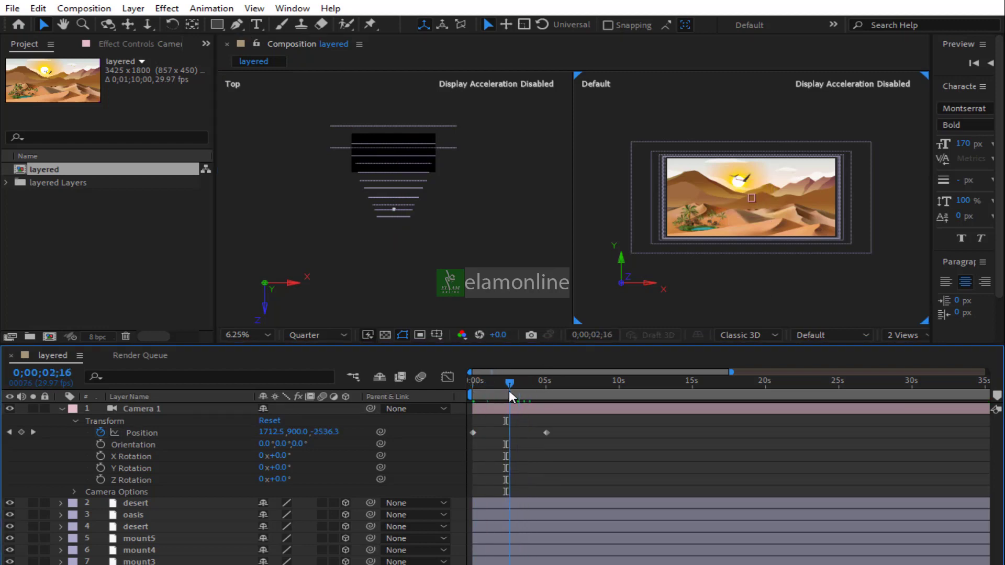
{"action": "left_click", "coordinate": [798, 293]}
Switch the viewer layout to a single view and scrub to the 5-second keyframe
{"action": "left_click", "coordinate": [909, 335]}
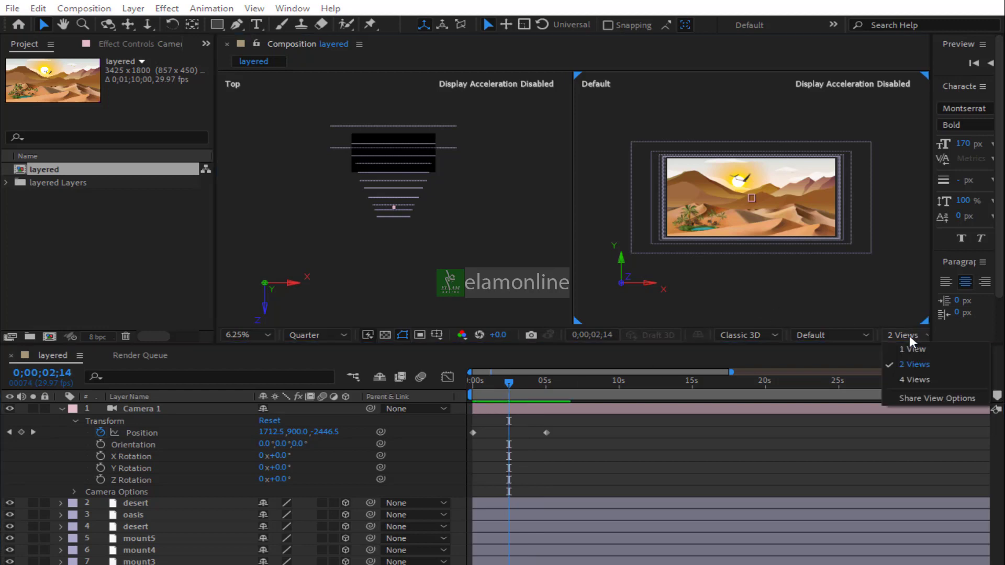
{"action": "left_click", "coordinate": [913, 346]}
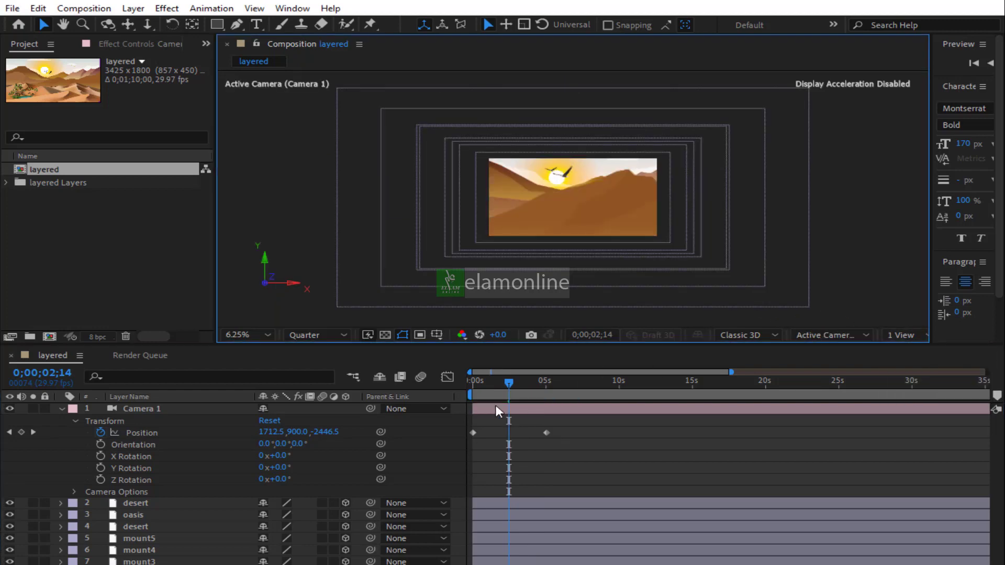
{"action": "left_click_drag", "start_coordinate": [474, 392], "coordinate": [545, 384]}
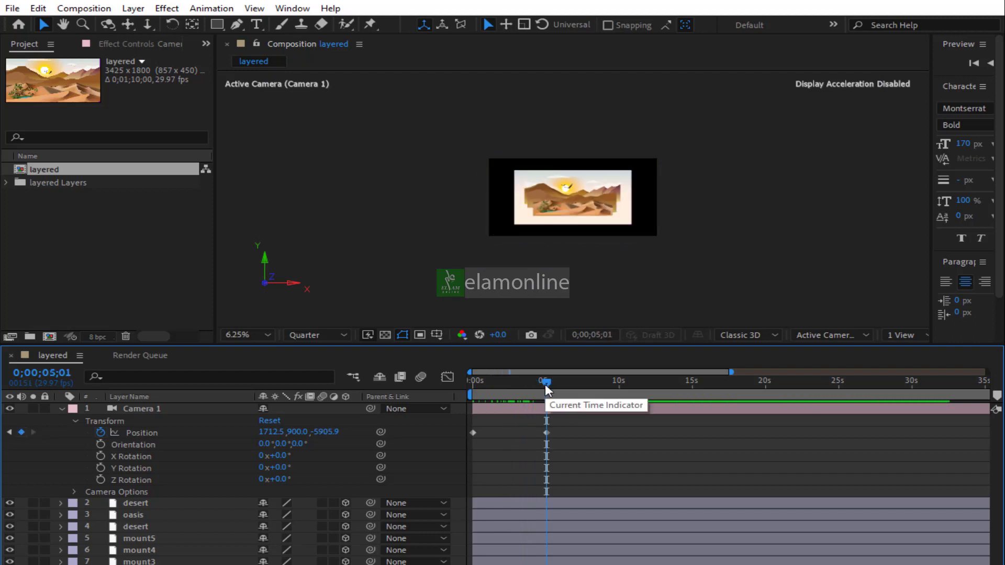
Switch the viewer layout to two views and activate the Top view
{"action": "left_click", "coordinate": [906, 337]}
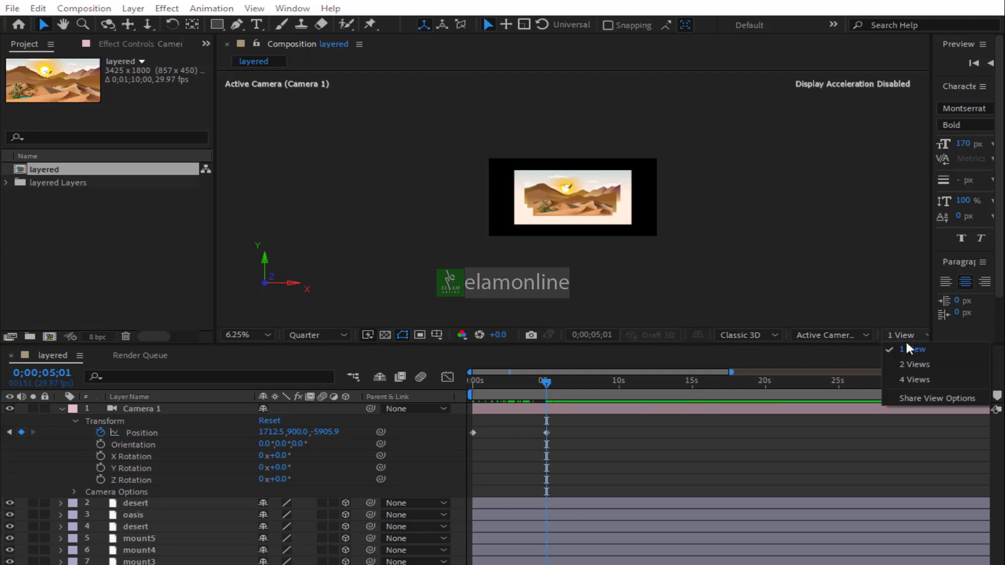
{"action": "left_click", "coordinate": [914, 365]}
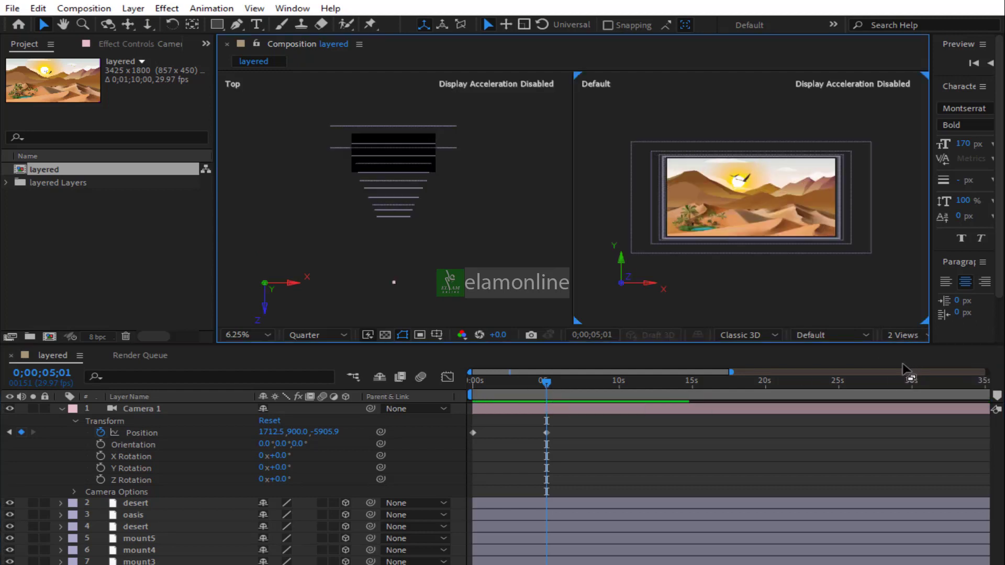
{"action": "left_click", "coordinate": [393, 282]}
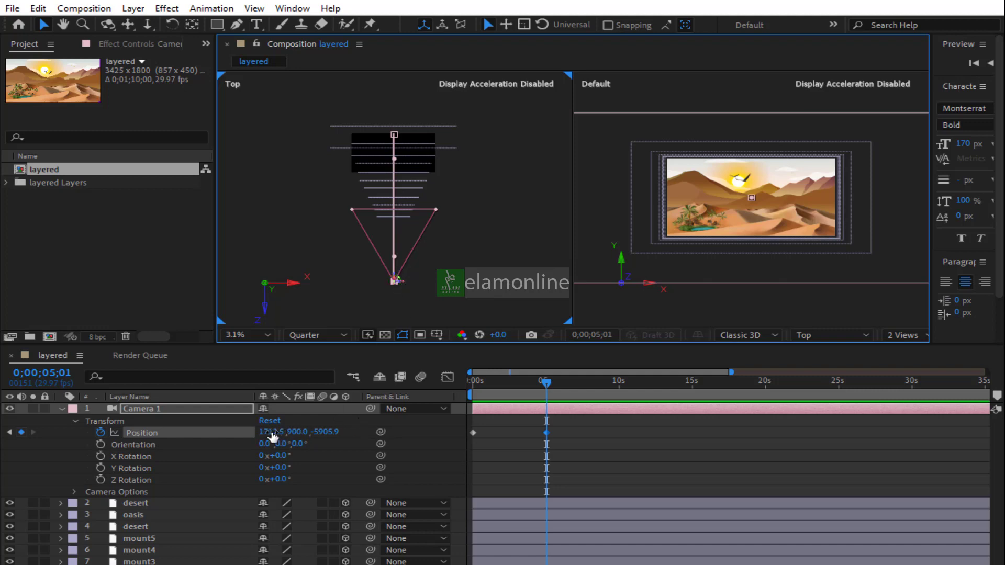
Set Camera 1's Z position at the 5-second keyframe to about -4050, checking the result in single view
{"action": "left_click_drag", "start_coordinate": [272, 436], "coordinate": [1000, 376]}
{"action": "key", "text": "ctrl+z"}
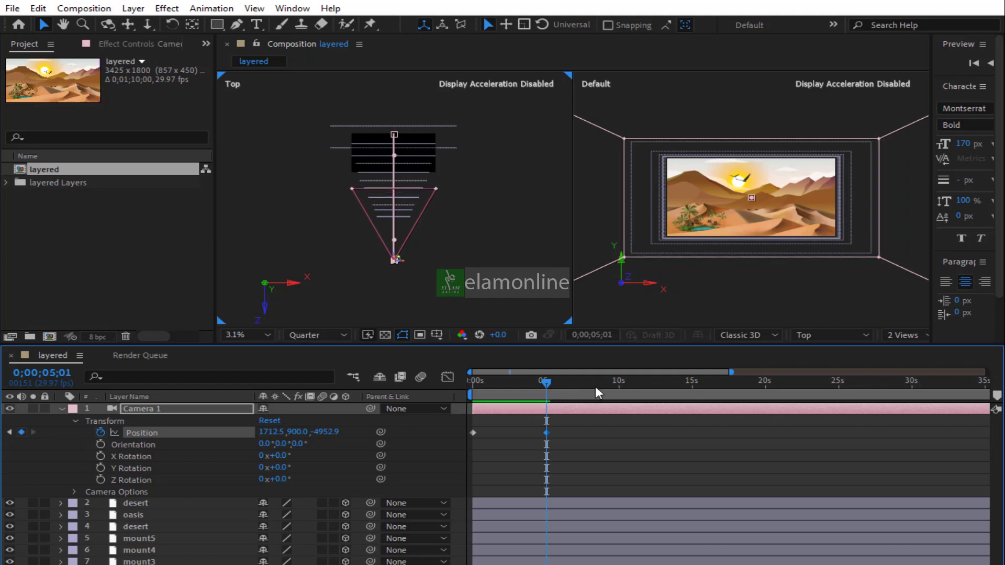
{"action": "left_click_drag", "start_coordinate": [323, 438], "coordinate": [749, 409]}
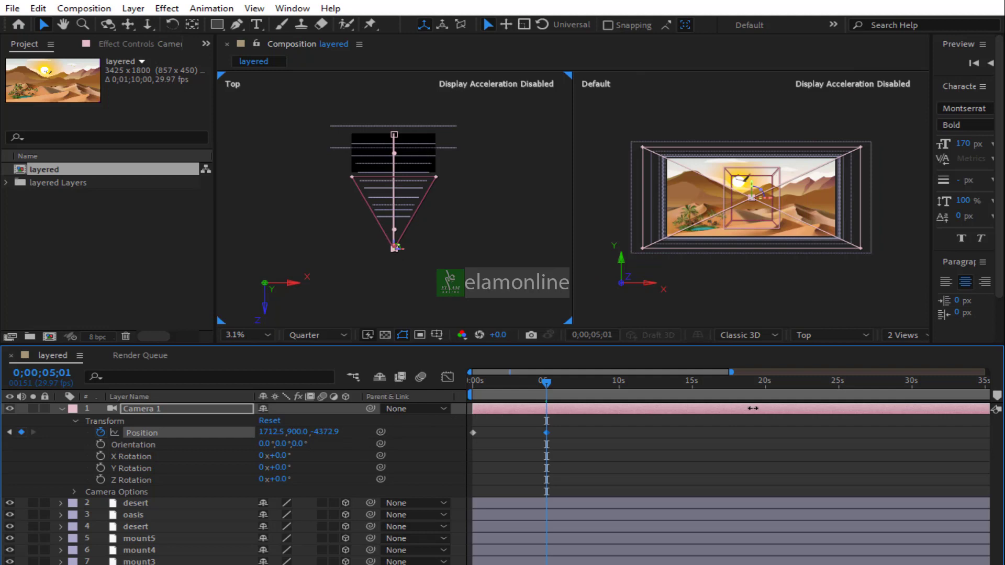
{"action": "left_click_drag", "start_coordinate": [865, 406], "coordinate": [965, 402]}
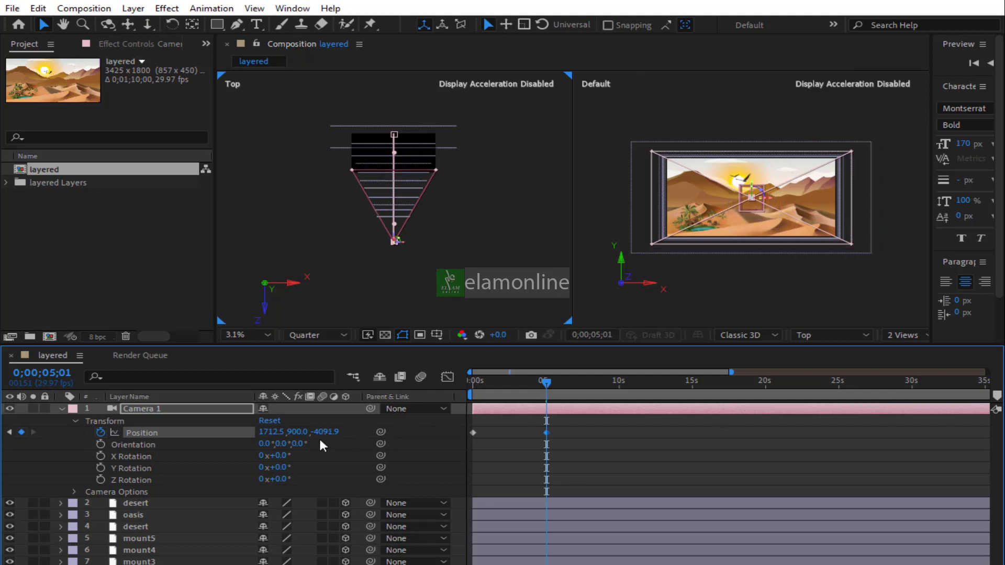
{"action": "left_click_drag", "start_coordinate": [322, 435], "coordinate": [672, 418]}
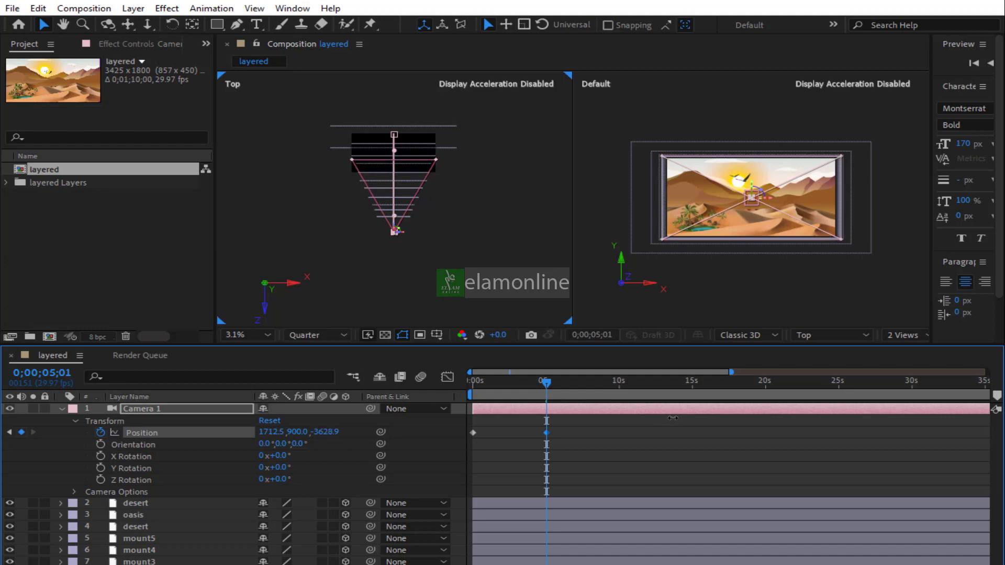
{"action": "left_click", "coordinate": [903, 336]}
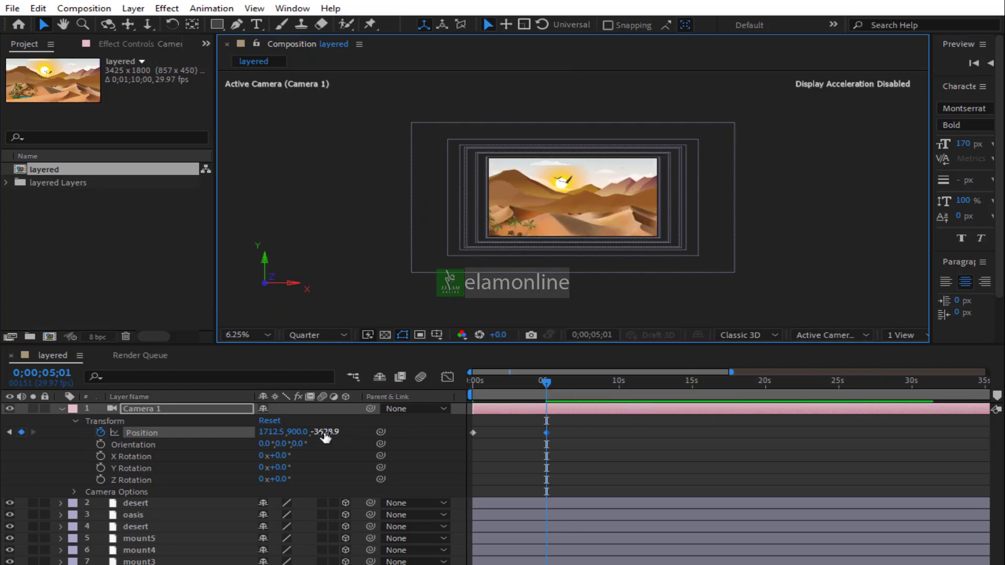
{"action": "left_click_drag", "start_coordinate": [325, 432], "coordinate": [3, 439]}
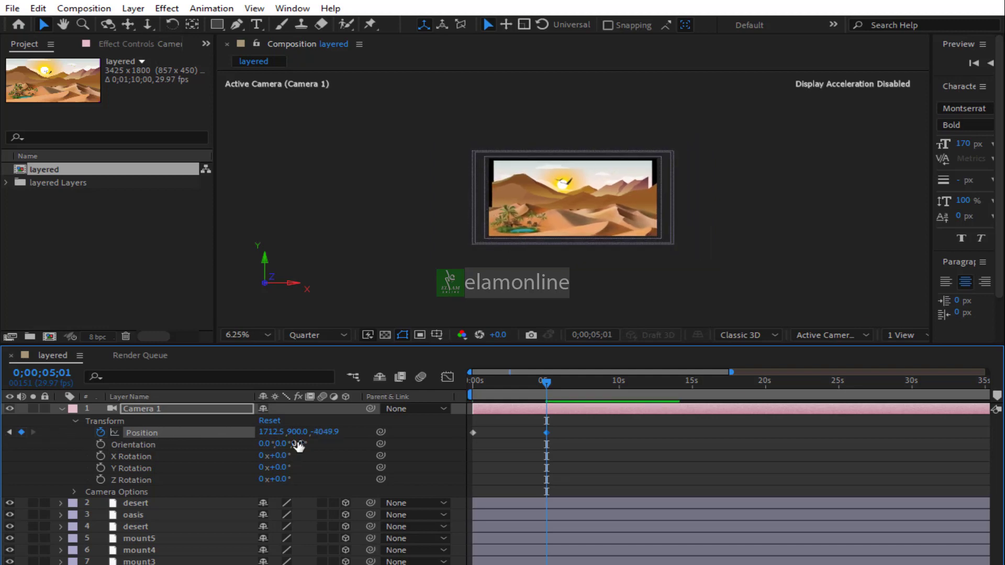
Collapse Camera 1 and scale the Background layer up to 171%
{"action": "left_click", "coordinate": [62, 409]}
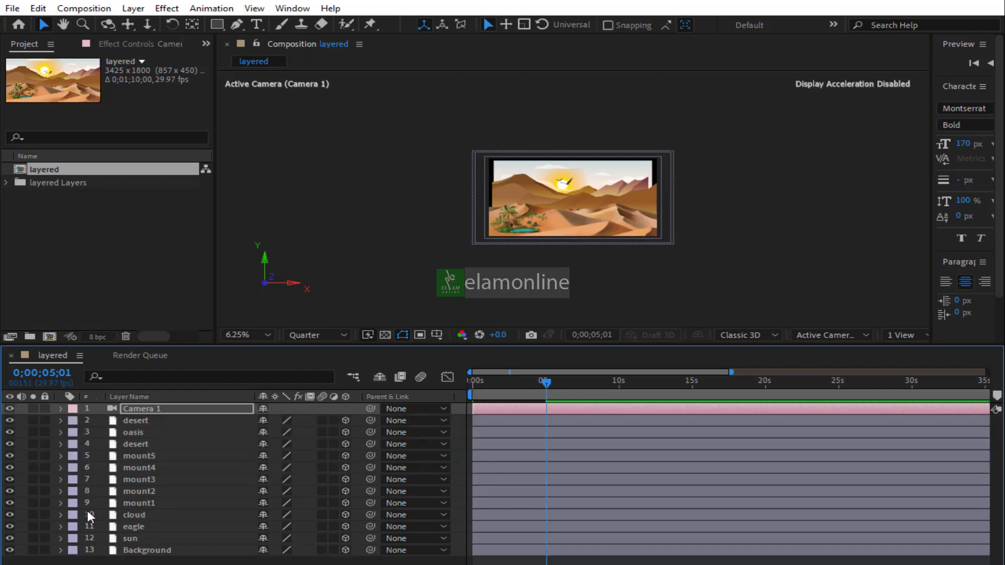
{"action": "left_click", "coordinate": [139, 551]}
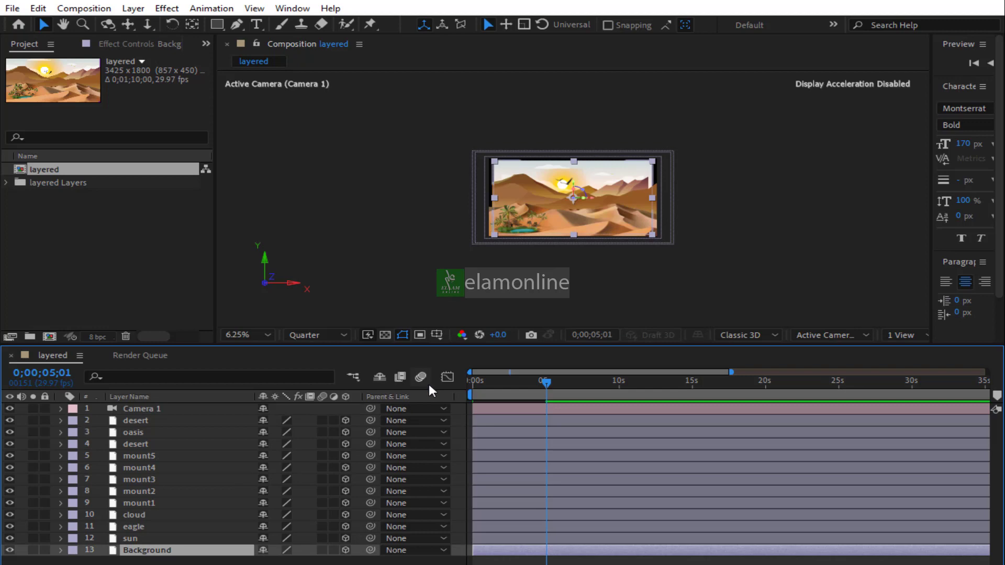
{"action": "key", "text": "period"}
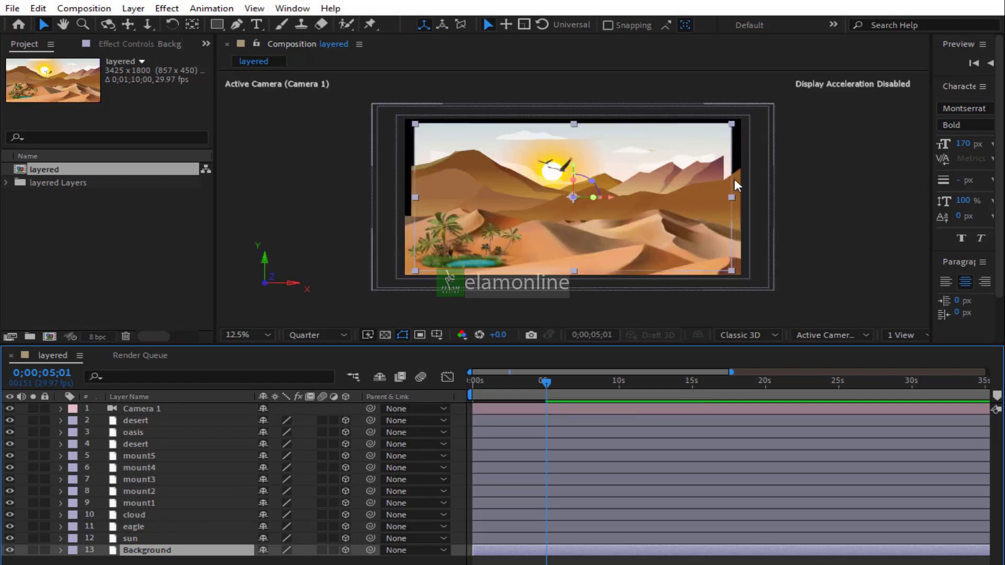
{"action": "key", "text": "s"}
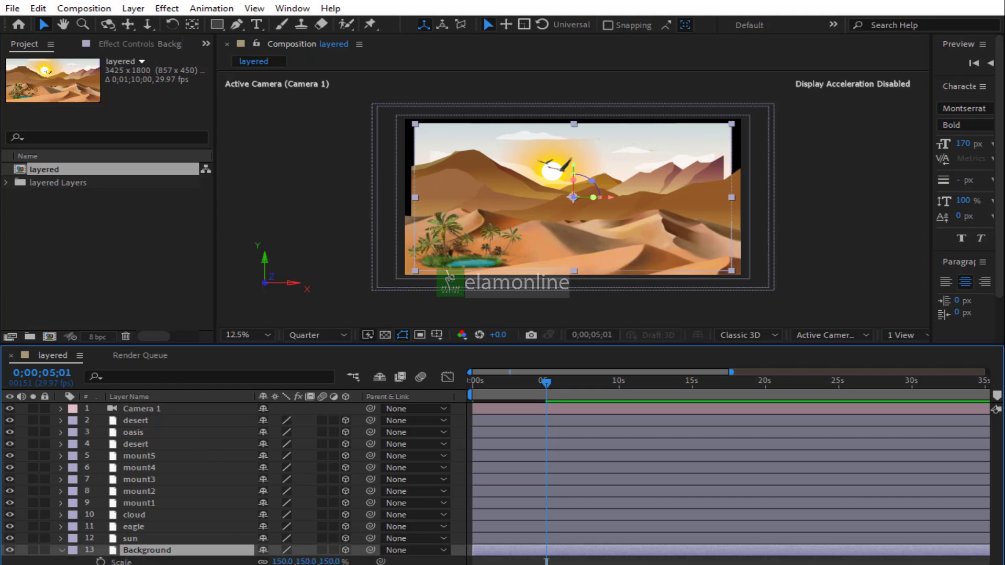
{"action": "left_click_drag", "start_coordinate": [282, 561], "coordinate": [293, 562]}
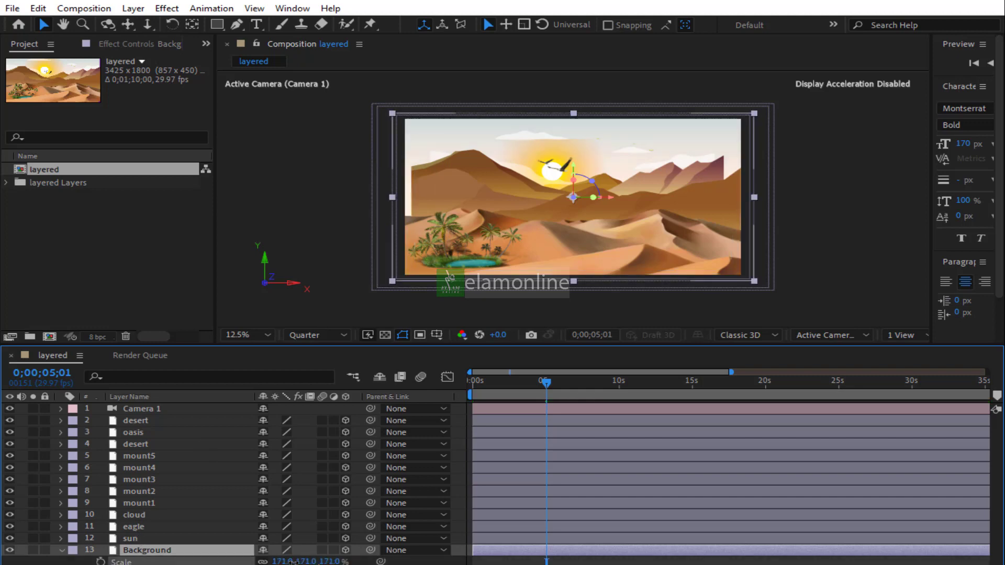
Scale the sun layer to 135%
{"action": "left_click", "coordinate": [143, 538]}
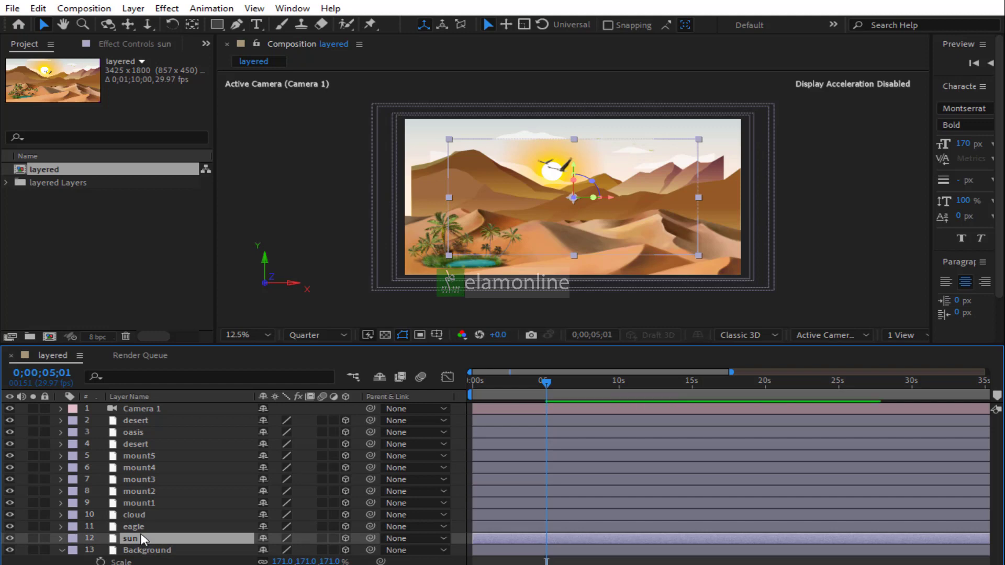
{"action": "key", "text": "s"}
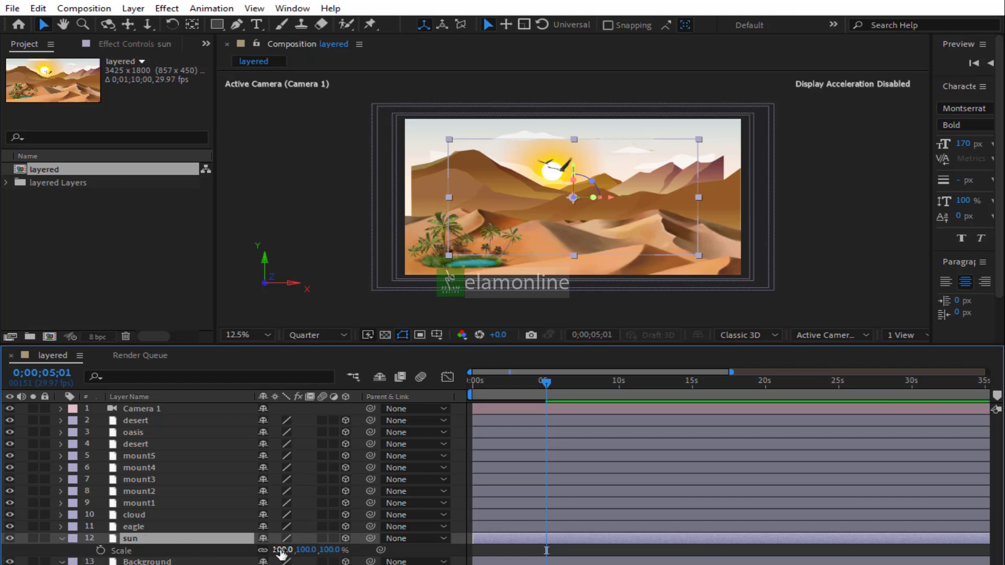
{"action": "left_click_drag", "start_coordinate": [283, 550], "coordinate": [308, 550]}
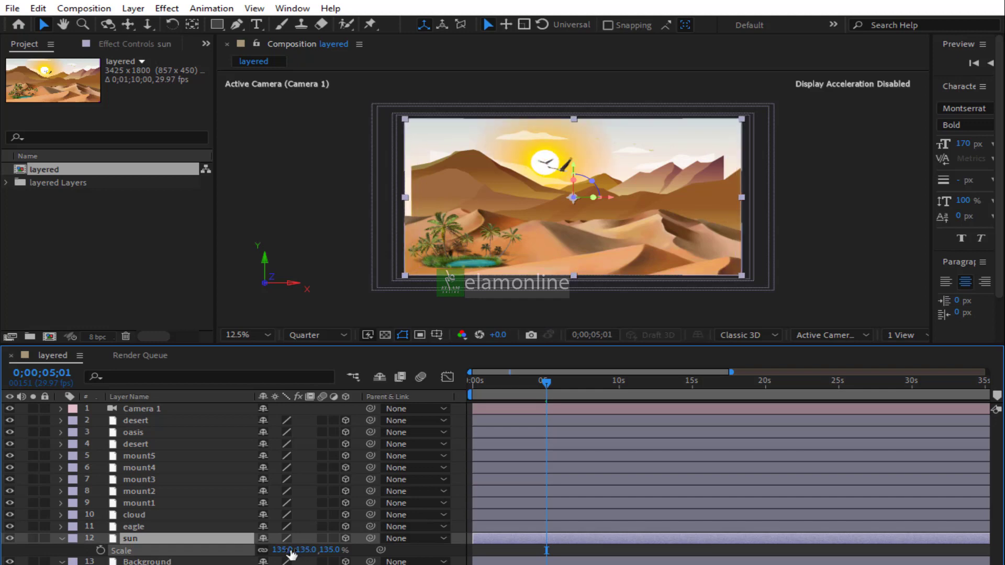
Scale the cloud layer to 121%
{"action": "left_click", "coordinate": [131, 526]}
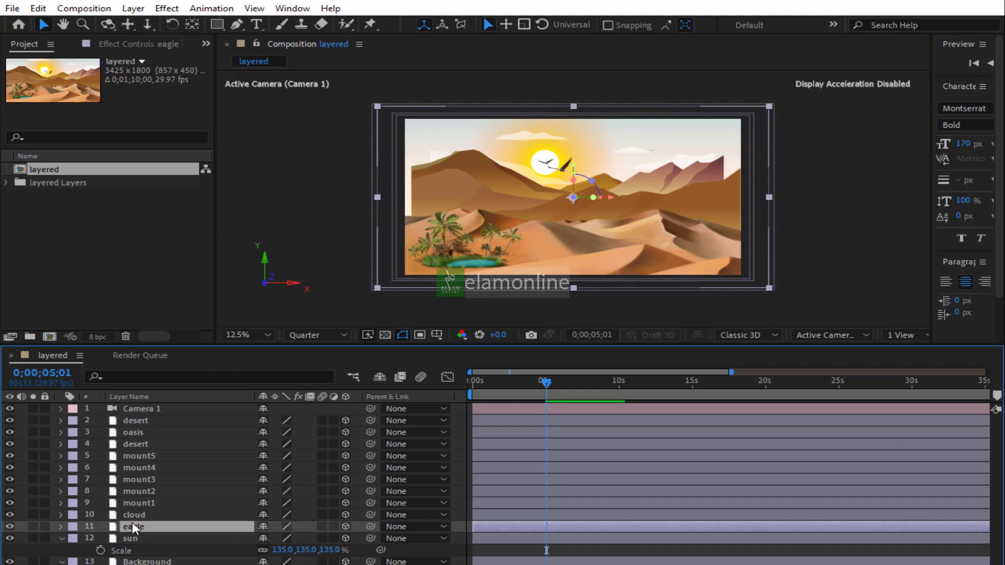
{"action": "left_click", "coordinate": [135, 515]}
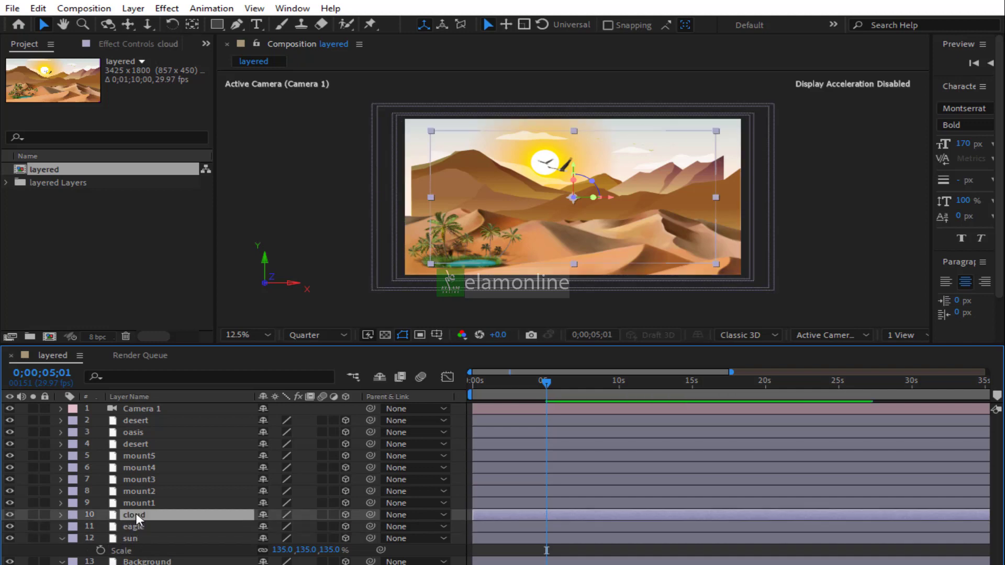
{"action": "key", "text": "s"}
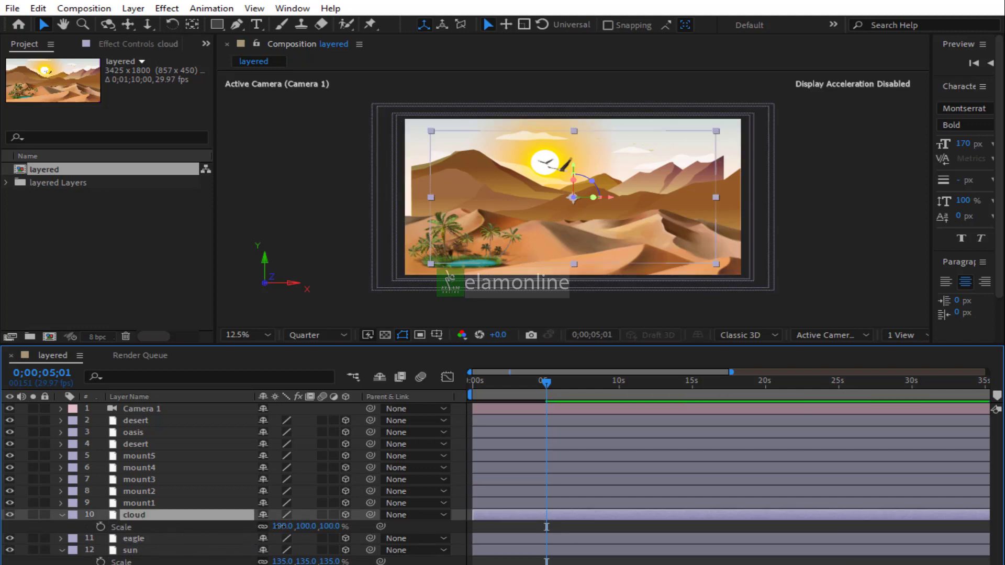
{"action": "left_click_drag", "start_coordinate": [283, 527], "coordinate": [296, 527]}
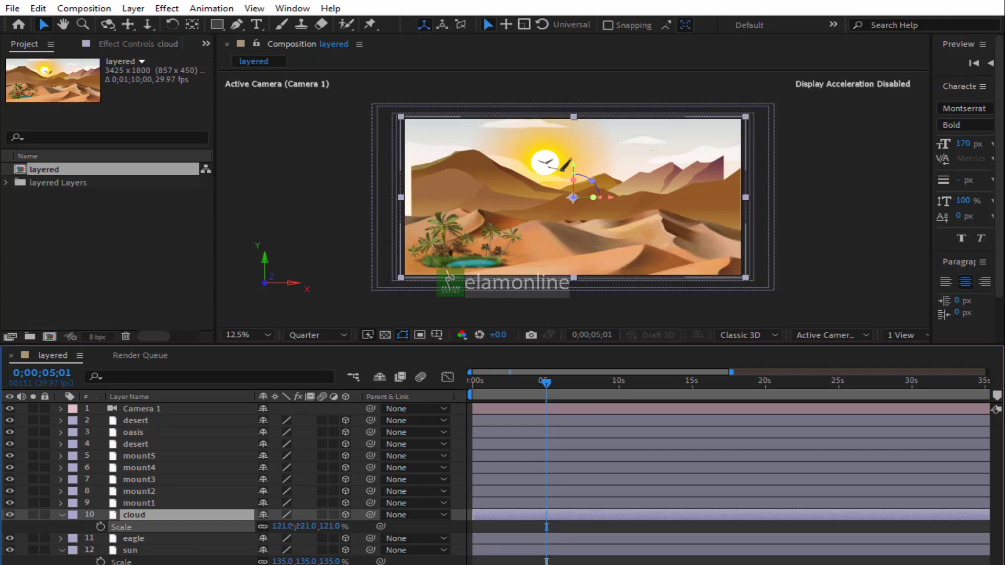
Scale the mount1 layer to 110%
{"action": "left_click", "coordinate": [166, 517]}
{"action": "left_click", "coordinate": [152, 504]}
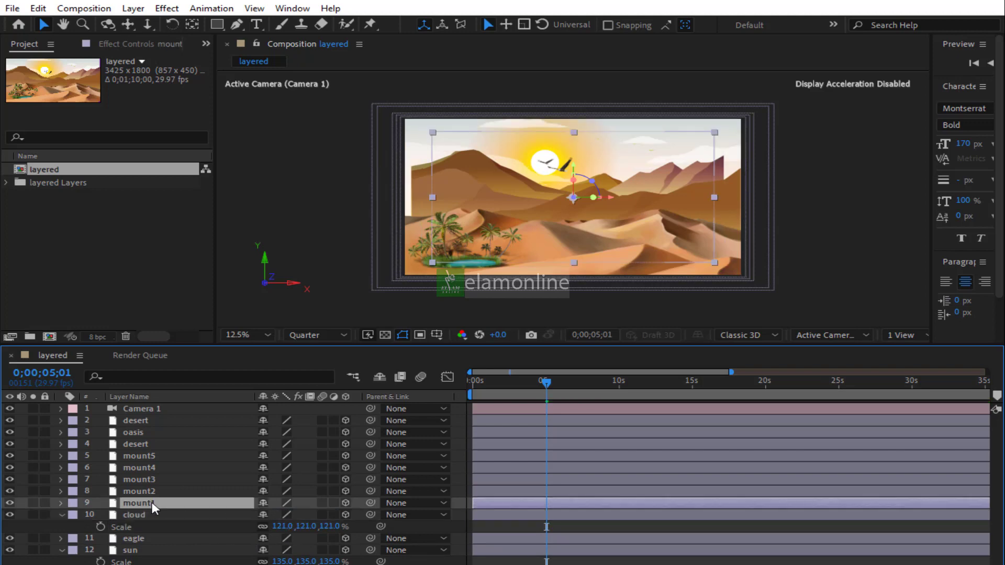
{"action": "key", "text": "s"}
{"action": "left_click_drag", "start_coordinate": [274, 515], "coordinate": [295, 514]}
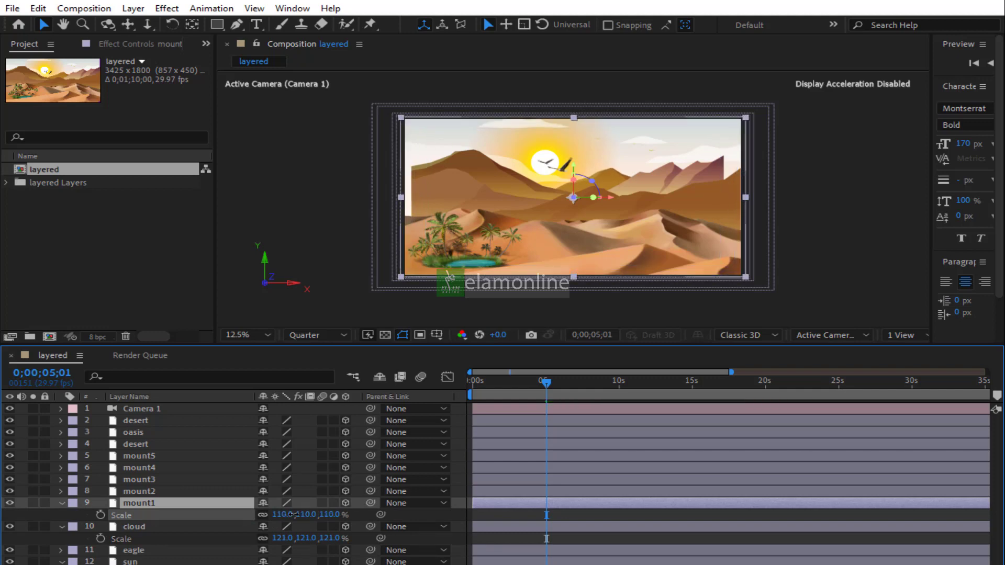
Scale the mount2 layer to 95%
{"action": "left_click", "coordinate": [151, 493]}
{"action": "key", "text": "s"}
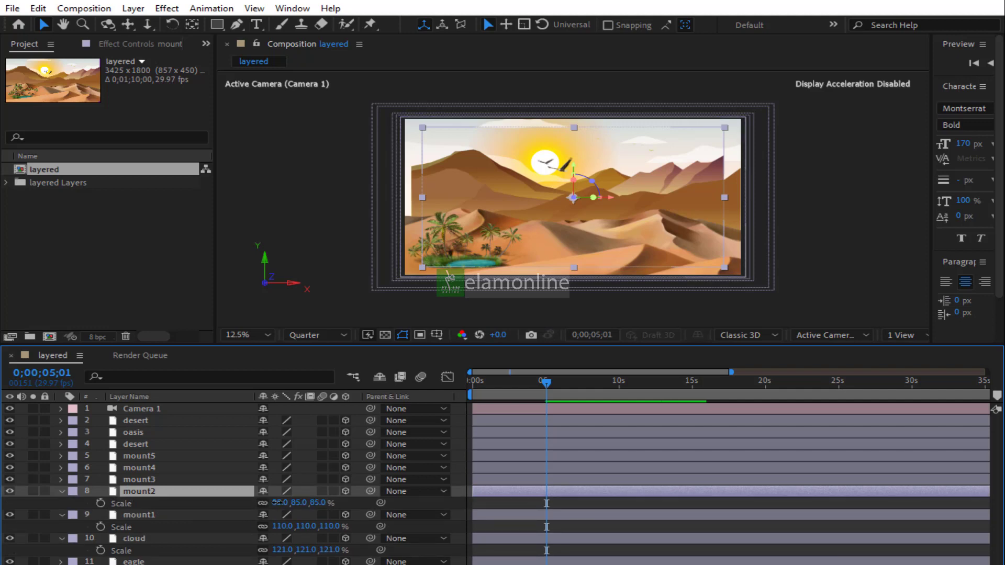
{"action": "left_click_drag", "start_coordinate": [276, 502], "coordinate": [280, 502]}
Scale the mount3 layer to 94%
{"action": "left_click", "coordinate": [182, 492]}
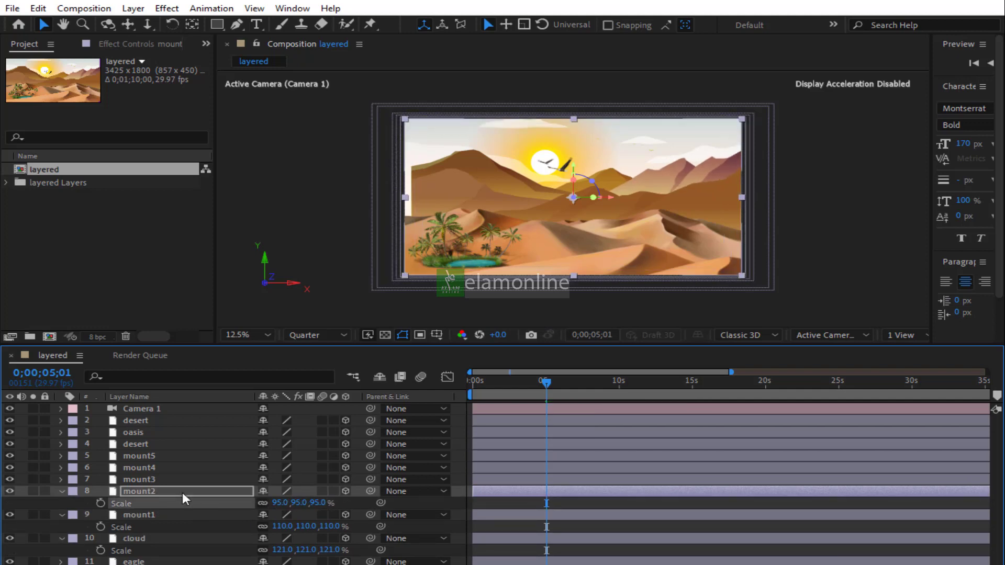
{"action": "left_click", "coordinate": [145, 479]}
{"action": "key", "text": "s"}
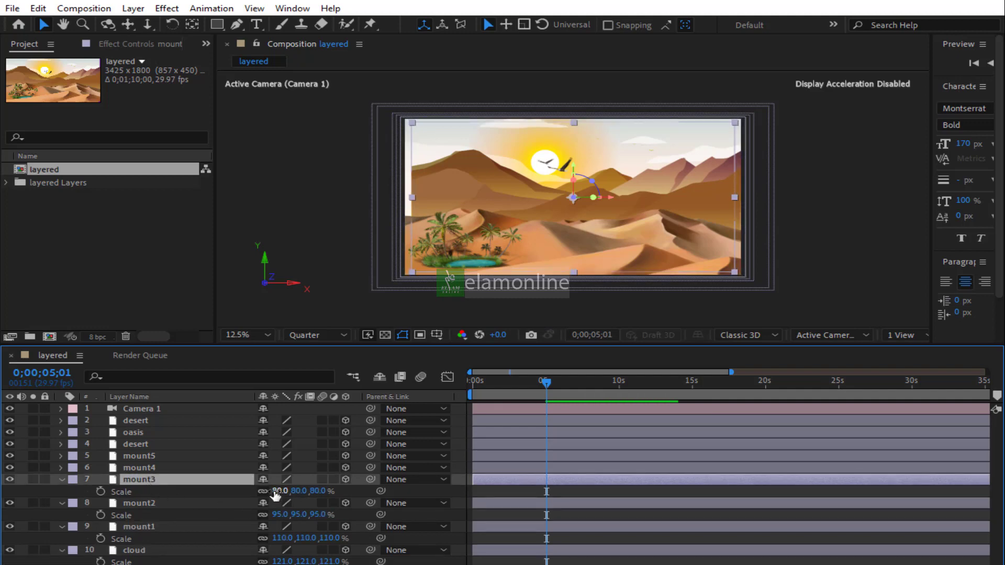
{"action": "left_click_drag", "start_coordinate": [277, 491], "coordinate": [290, 491]}
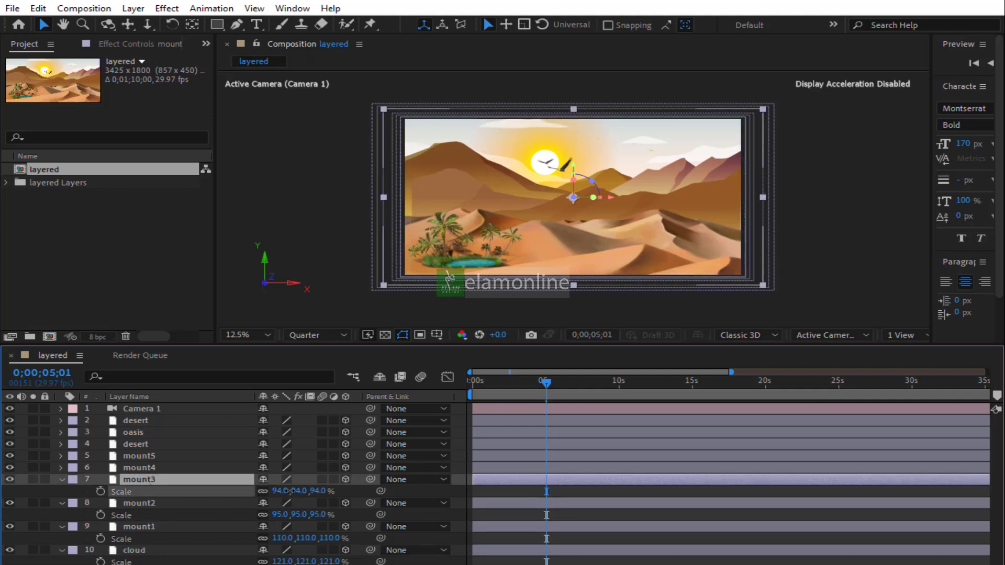
Scale the mount4 layer to 78%
{"action": "left_click", "coordinate": [152, 466]}
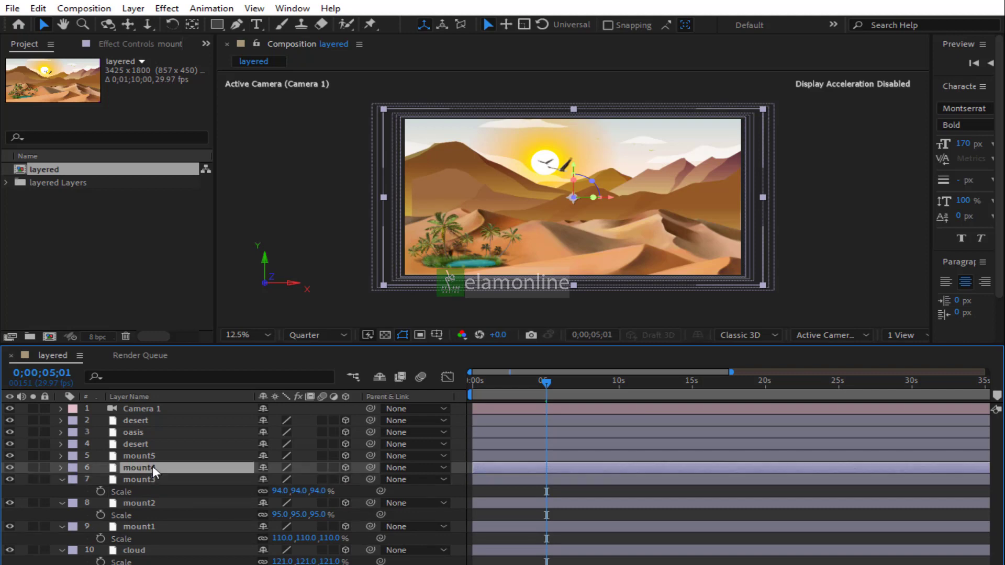
{"action": "key", "text": "s"}
{"action": "left_click_drag", "start_coordinate": [285, 486], "coordinate": [292, 486]}
Collapse the expanded Scale properties of all layers in the timeline
{"action": "left_click", "coordinate": [62, 467]}
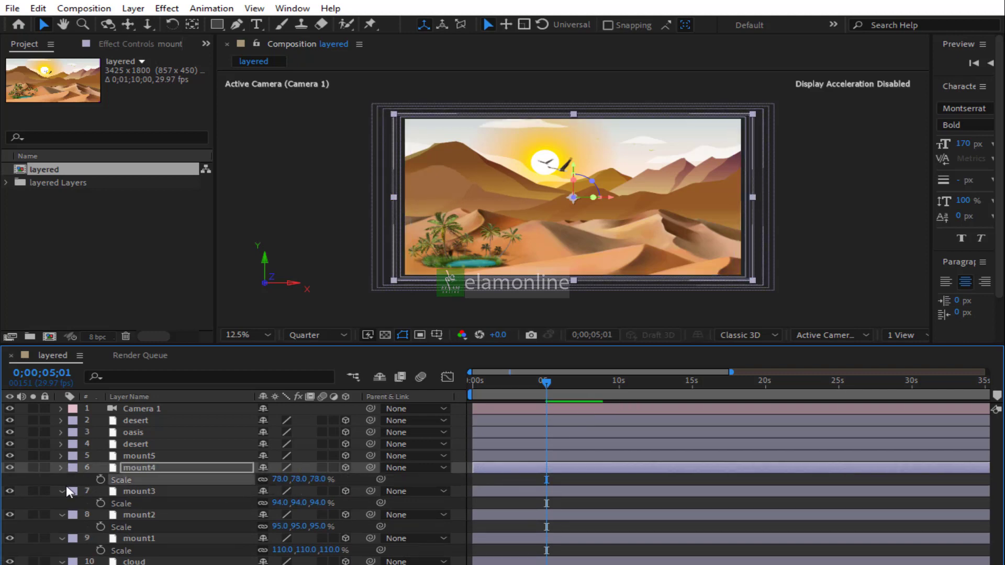
{"action": "left_click", "coordinate": [61, 479]}
{"action": "left_click", "coordinate": [62, 491]}
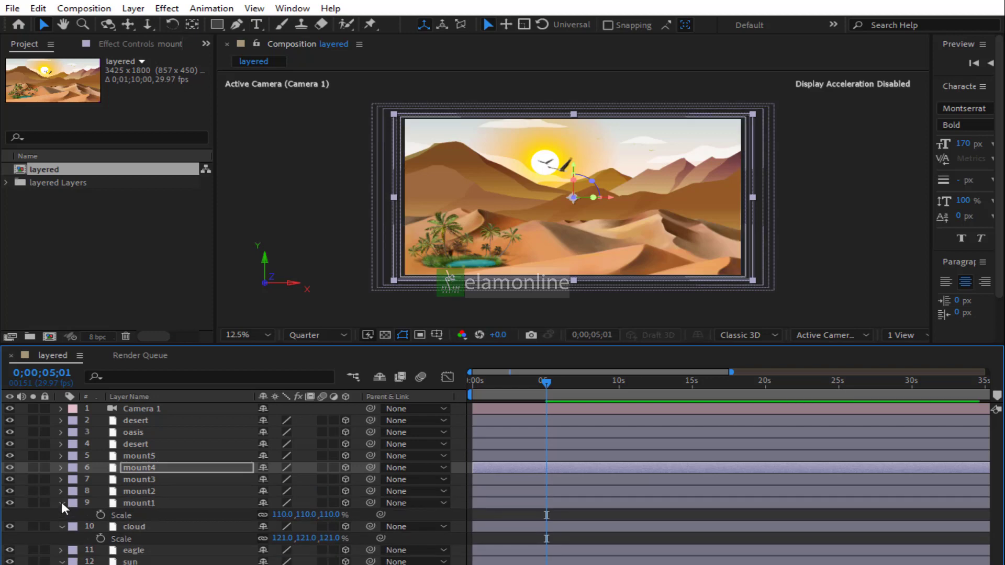
{"action": "left_click", "coordinate": [61, 503]}
{"action": "left_click", "coordinate": [61, 516]}
{"action": "left_click", "coordinate": [61, 538]}
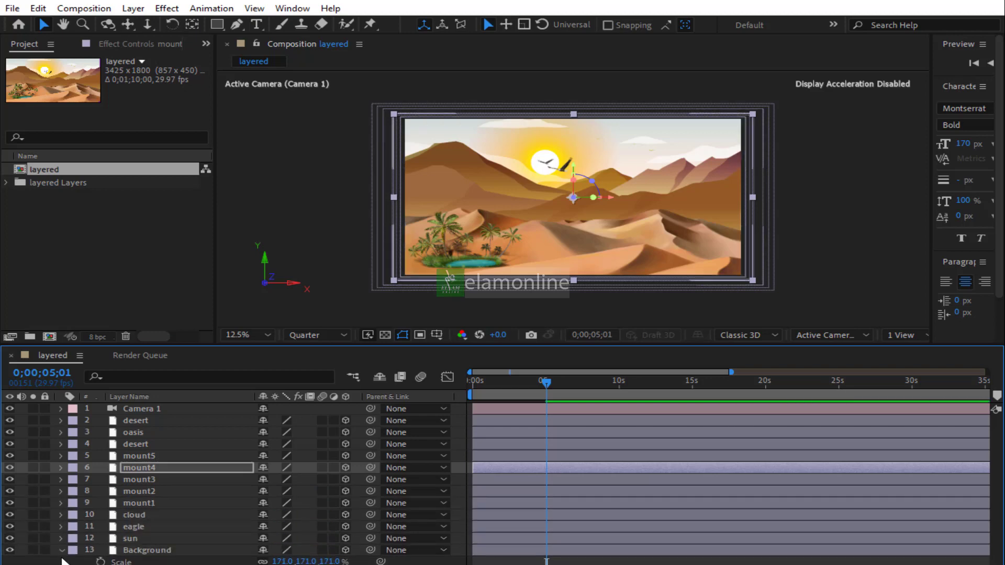
{"action": "left_click", "coordinate": [61, 550]}
Return to the start, reveal Camera 1's Position and play back the camera push
{"action": "left_click", "coordinate": [474, 388]}
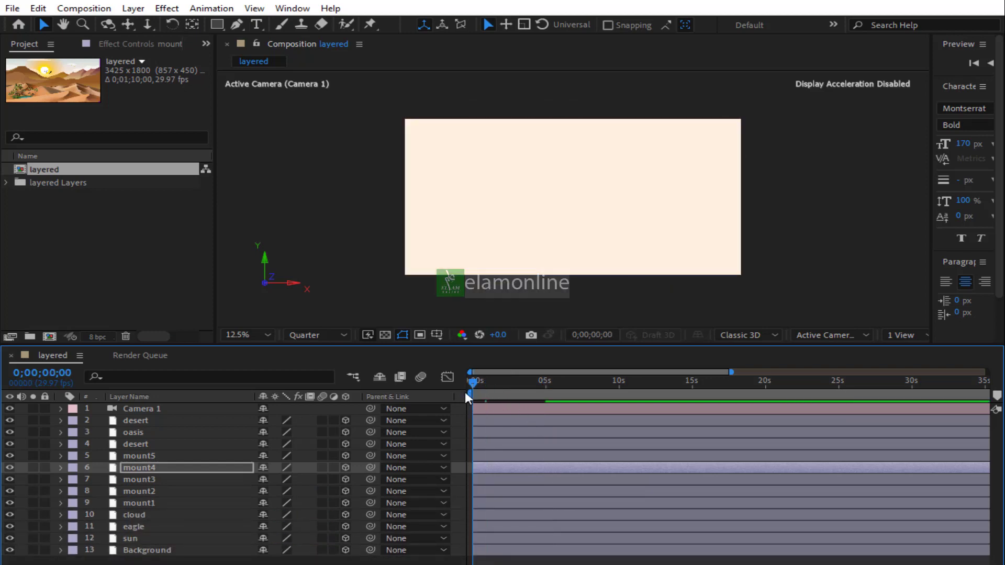
{"action": "left_click", "coordinate": [497, 407]}
{"action": "key", "text": "p"}
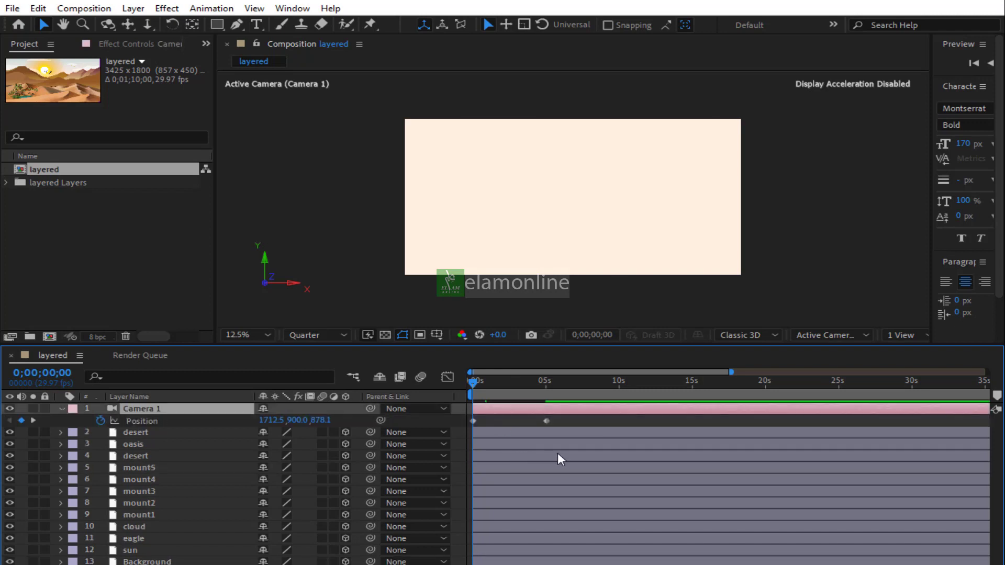
{"action": "key", "text": "space"}
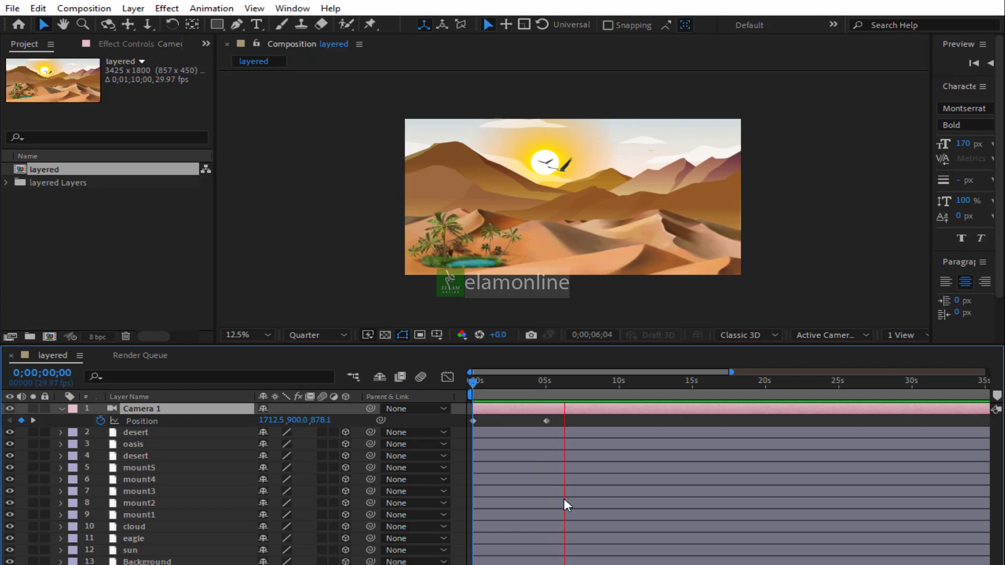
{"action": "key", "text": "space"}
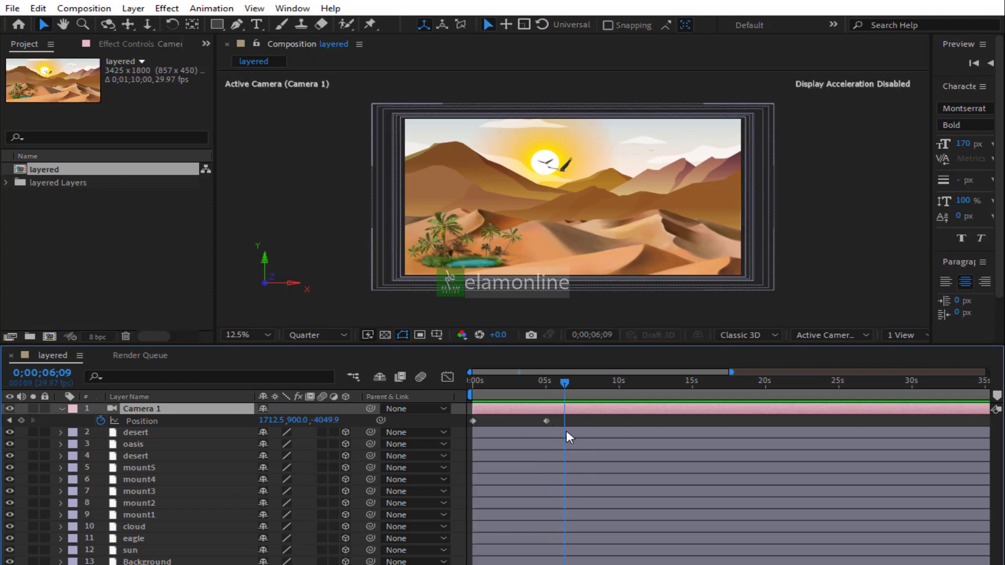
Move Camera 1's second Position keyframe to about 10 seconds and scrub the timeline to preview the camera push
{"action": "left_click_drag", "start_coordinate": [546, 422], "coordinate": [619, 421]}
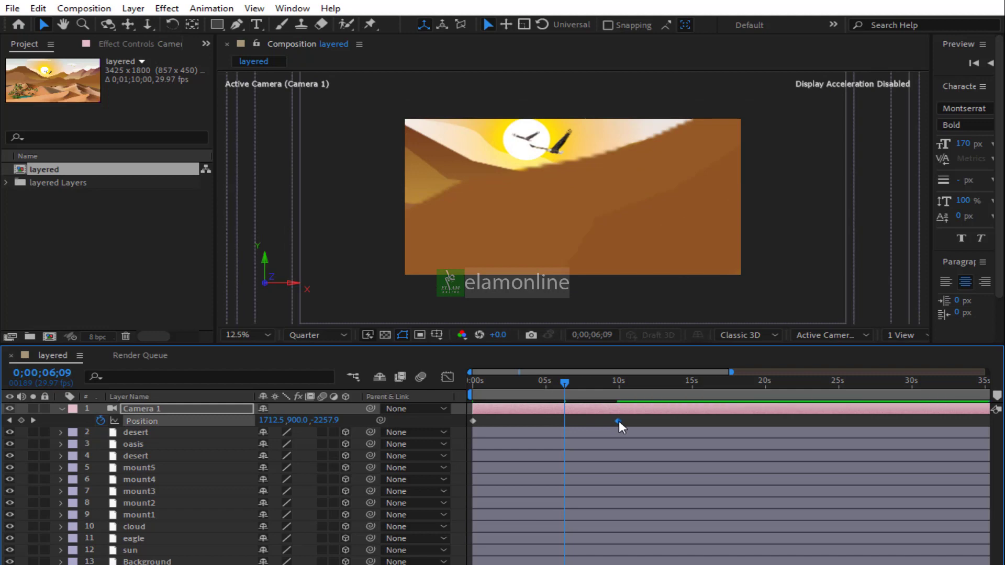
{"action": "left_click", "coordinate": [489, 385]}
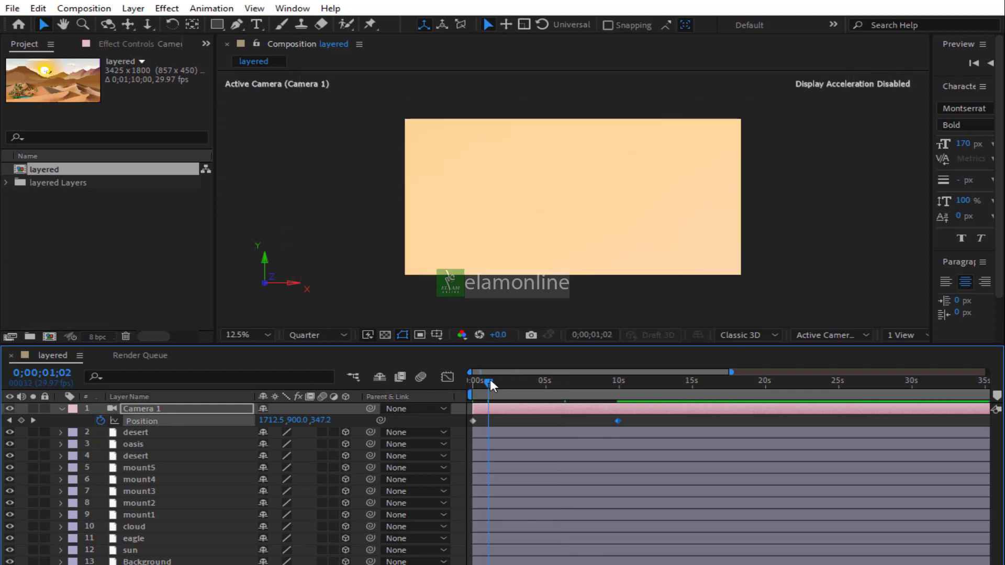
{"action": "left_click_drag", "start_coordinate": [490, 387], "coordinate": [531, 385]}
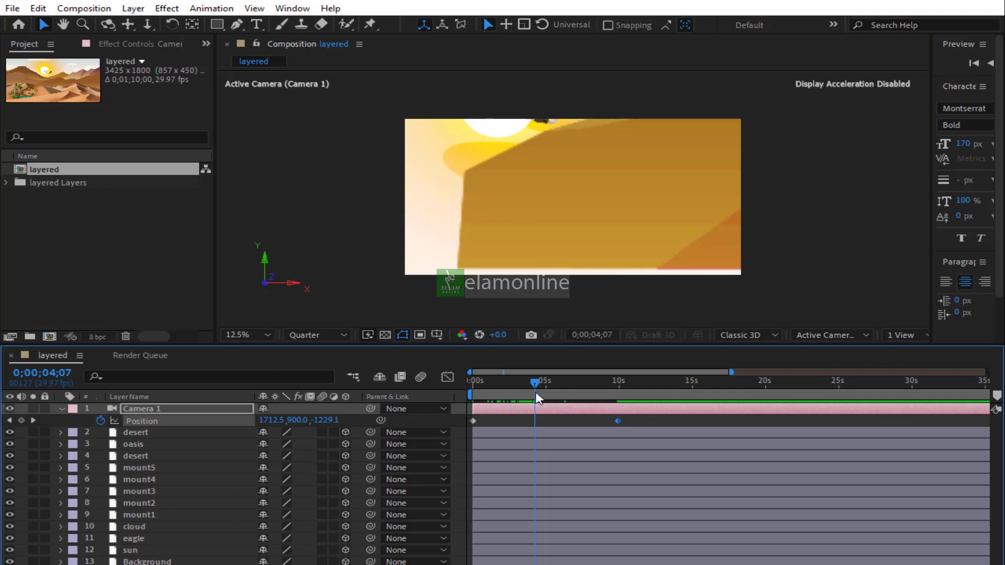
{"action": "left_click_drag", "start_coordinate": [536, 384], "coordinate": [621, 383]}
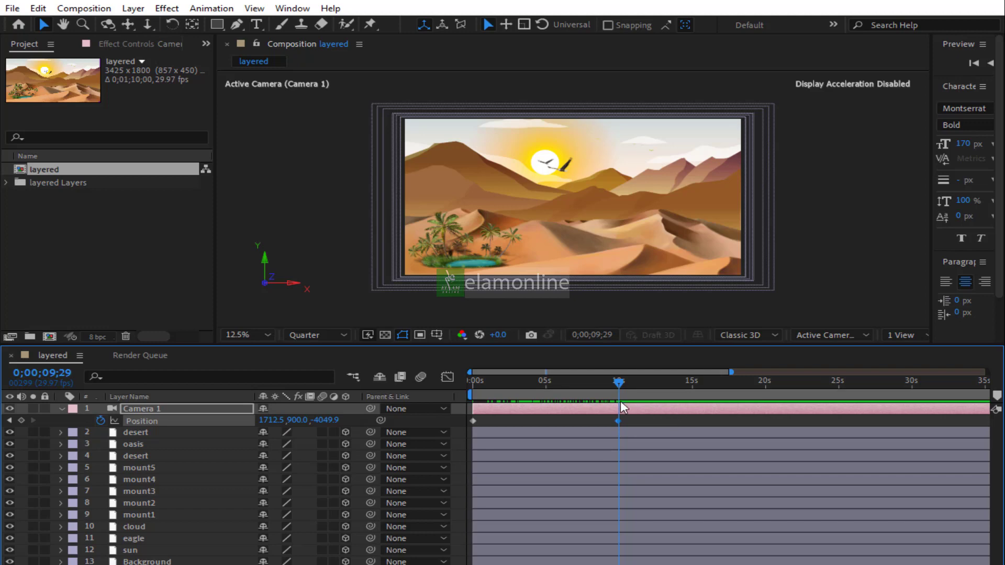
{"action": "mouse_move", "coordinate": [625, 383]}
{"action": "left_mouse_down"}
{"action": "mouse_move", "coordinate": [636, 383]}
{"action": "mouse_move", "coordinate": [617, 389]}
{"action": "left_mouse_up"}
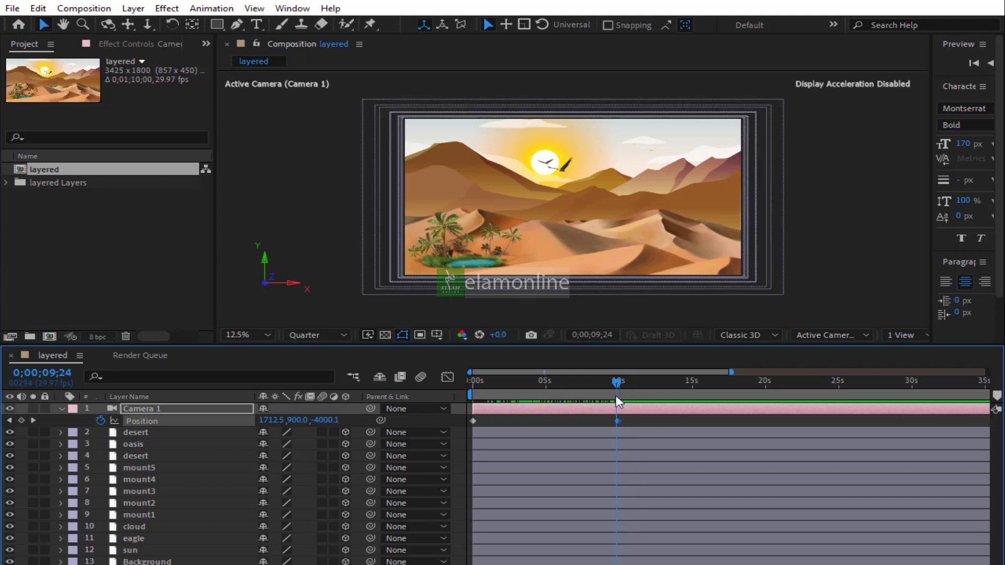
Set the work area to run from the start of the composition to about 0;00;09;24
{"action": "key", "text": "b"}
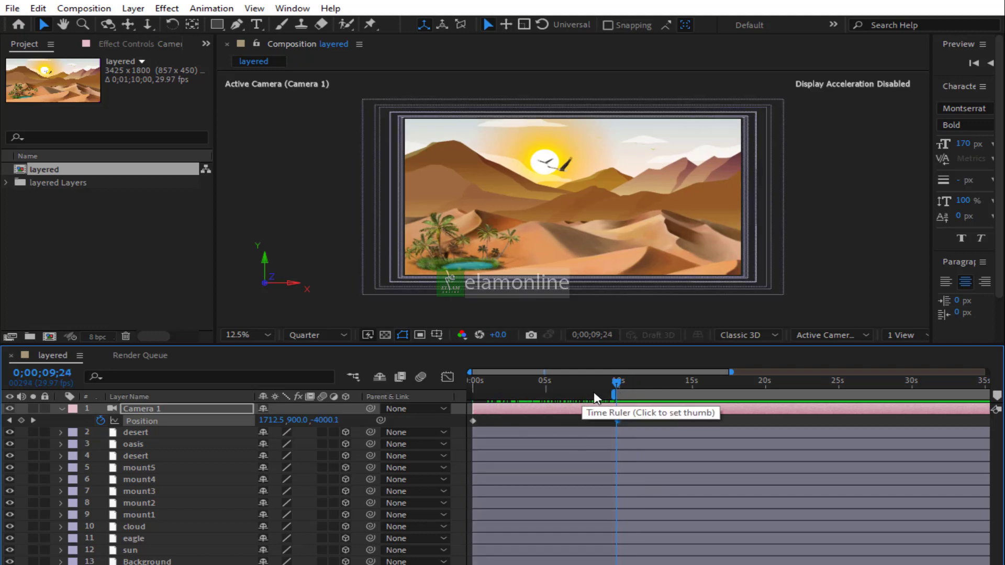
{"action": "left_click_drag", "start_coordinate": [607, 393], "coordinate": [441, 398]}
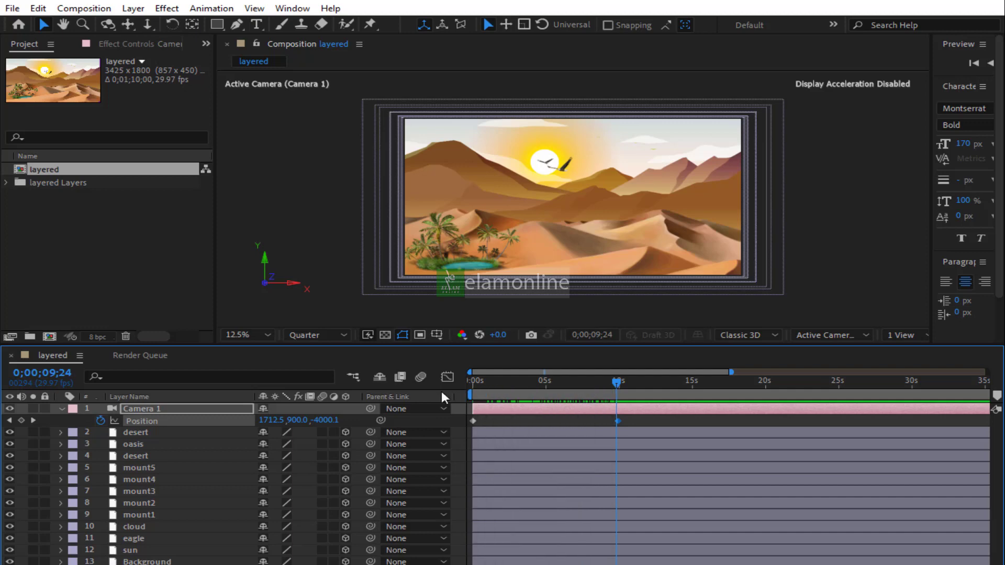
{"action": "key", "text": "n"}
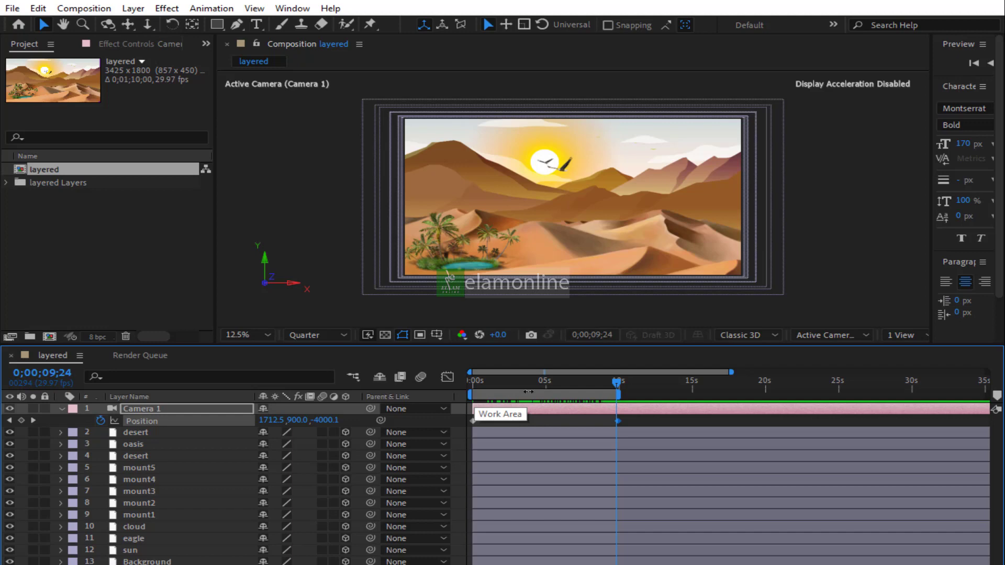
{"action": "left_click_drag", "start_coordinate": [616, 379], "coordinate": [619, 386]}
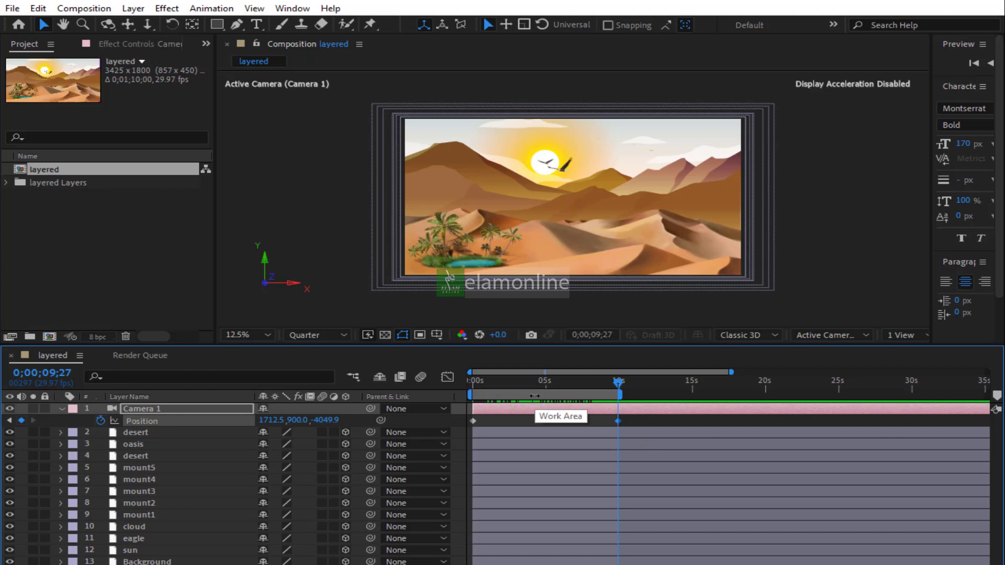
Add the composition to the render queue and set the output module format to AVI
{"action": "key", "text": "ctrl+m"}
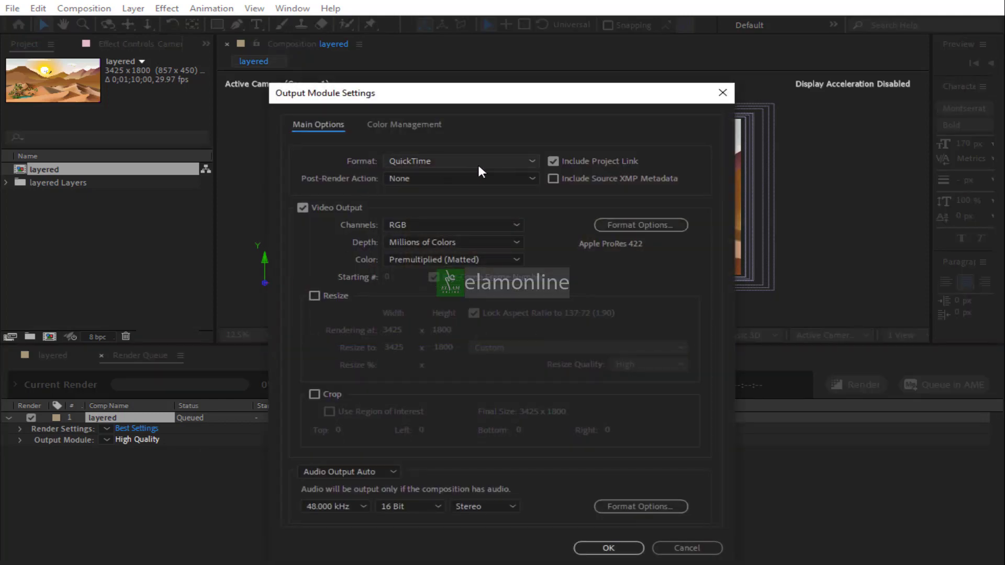
{"action": "left_click", "coordinate": [478, 161]}
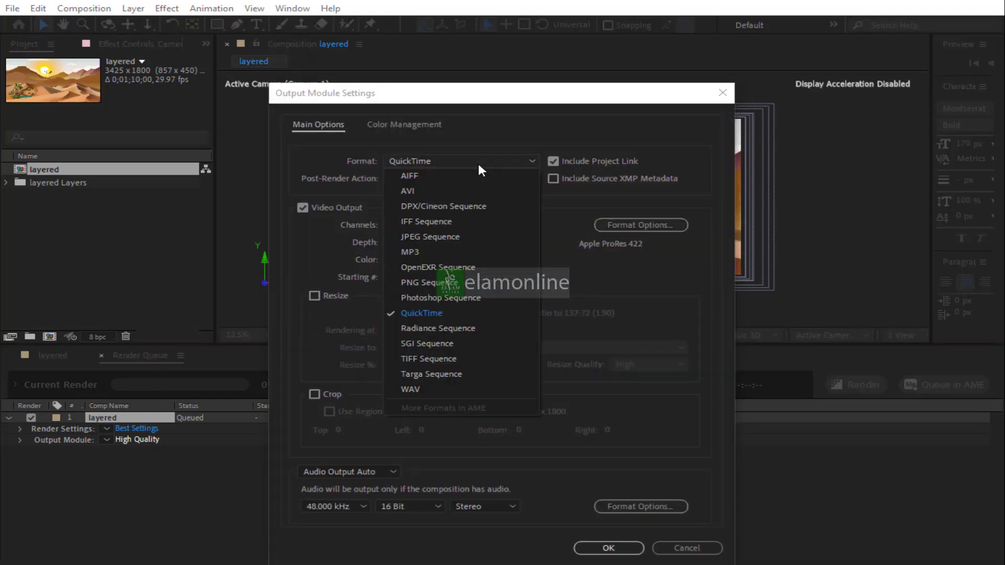
{"action": "left_click", "coordinate": [447, 189]}
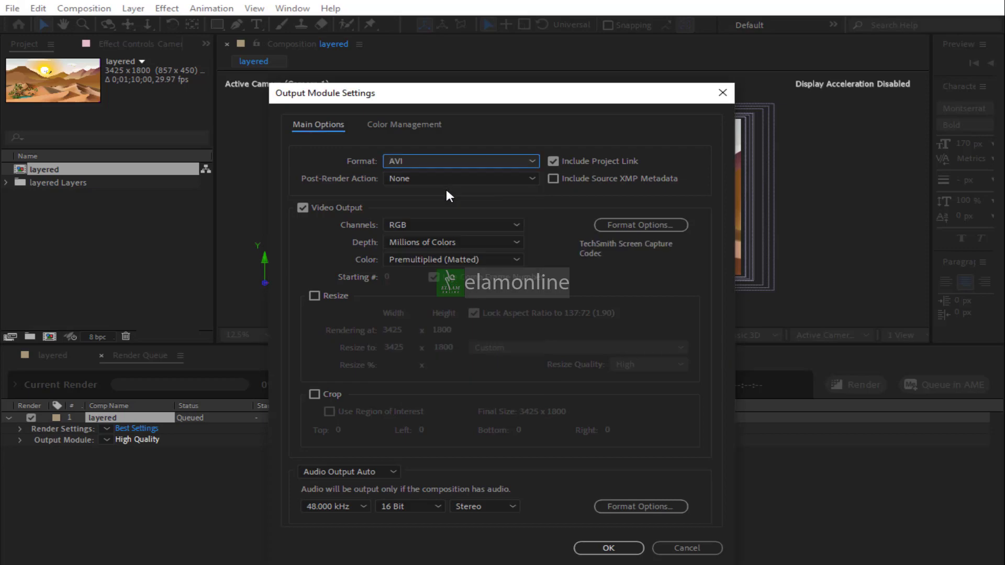
Set the AVI video codec to Xvid MPEG-4 Codec and confirm the format options
{"action": "left_click", "coordinate": [640, 225]}
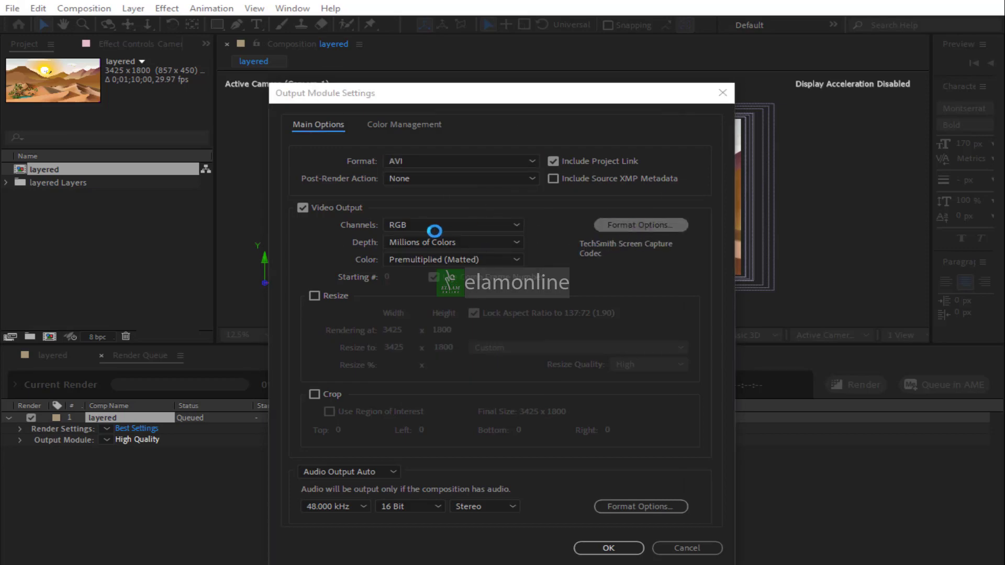
{"action": "left_click", "coordinate": [484, 126]}
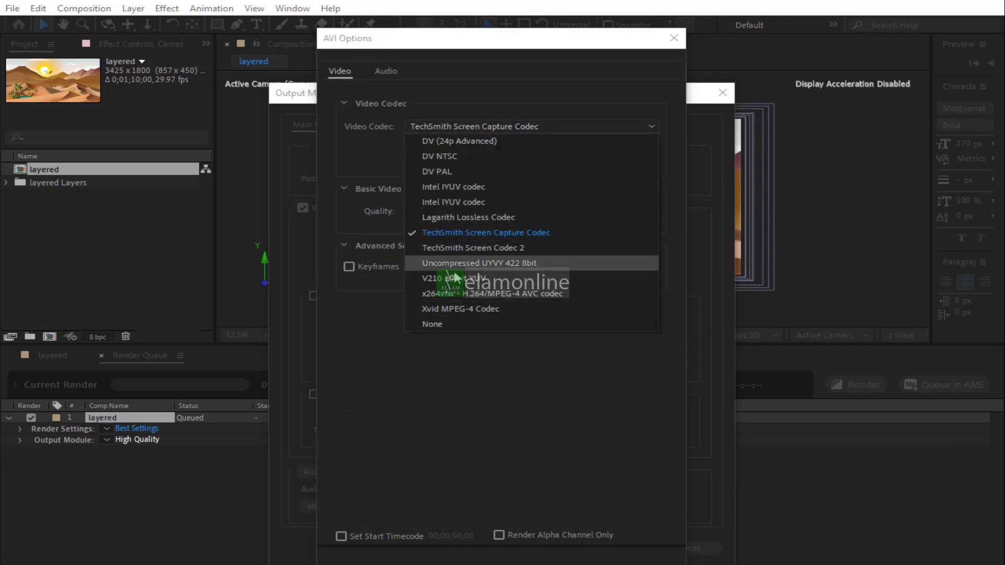
{"action": "left_click", "coordinate": [453, 313]}
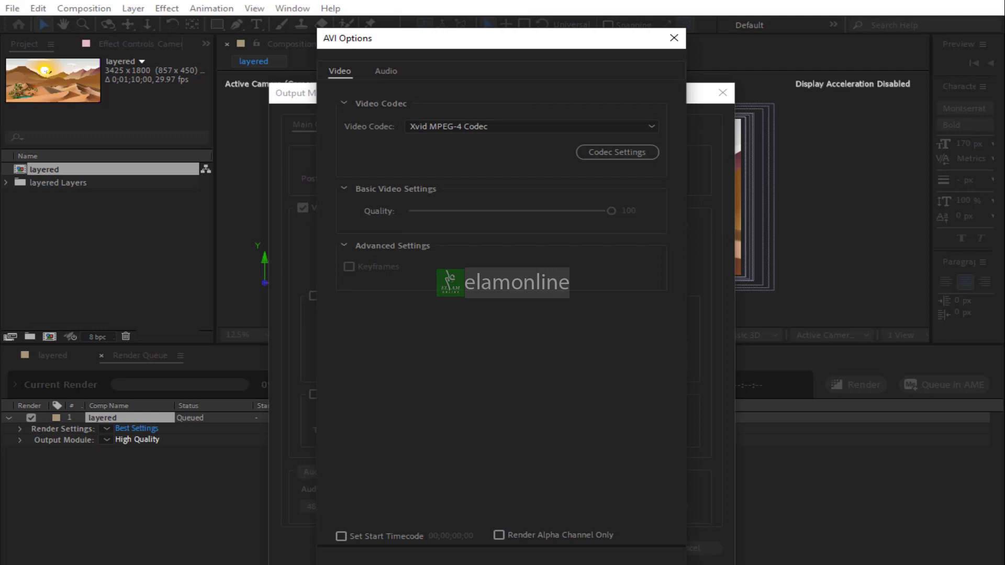
{"action": "key", "text": "Return"}
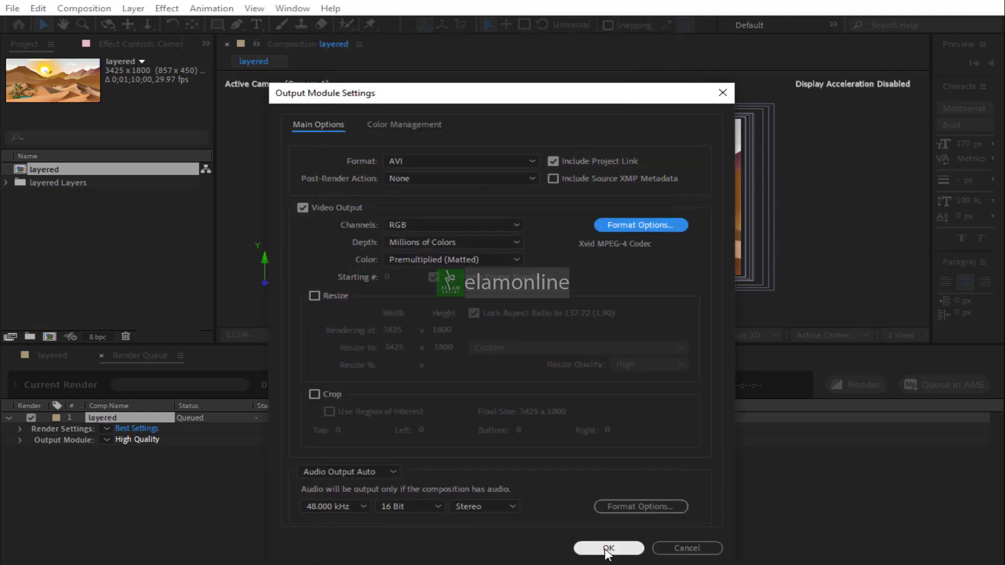
Set audio output to Audio Output Auto and confirm the output module settings
{"action": "left_click", "coordinate": [352, 470]}
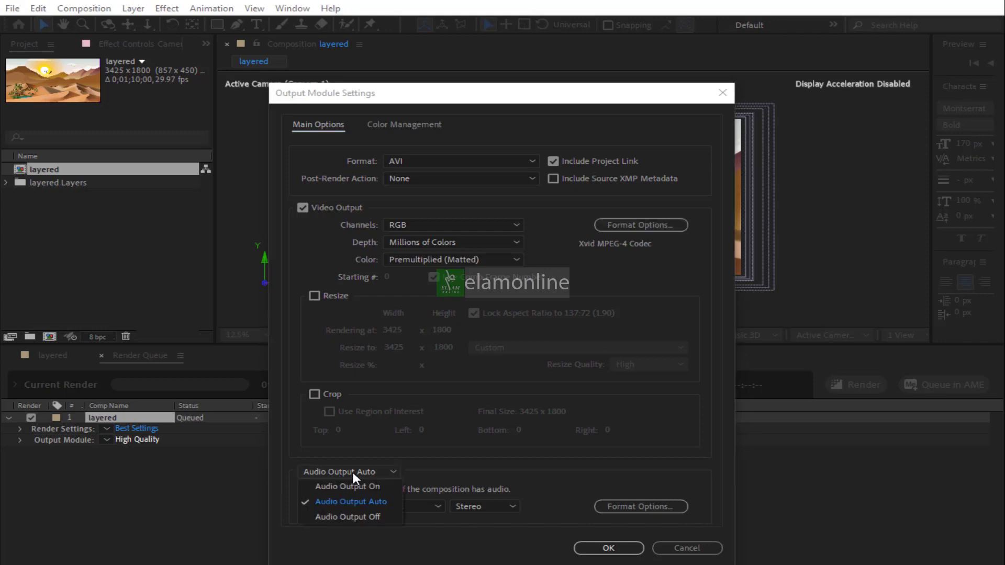
{"action": "left_click", "coordinate": [355, 501]}
{"action": "left_click", "coordinate": [607, 548]}
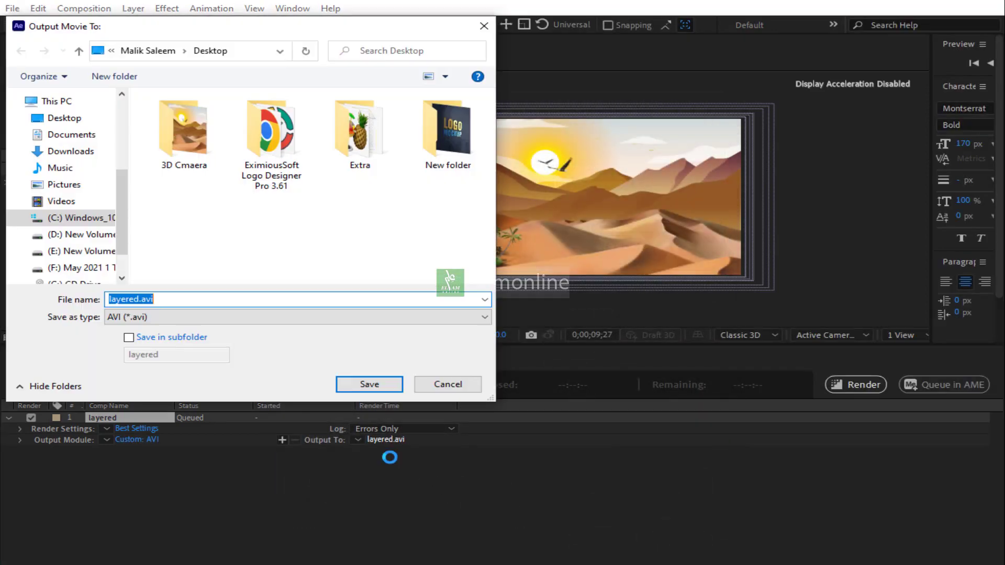
Save the output movie as layered.avi inside the 3D Cmaera folder on the Desktop
{"action": "left_click", "coordinate": [193, 300]}
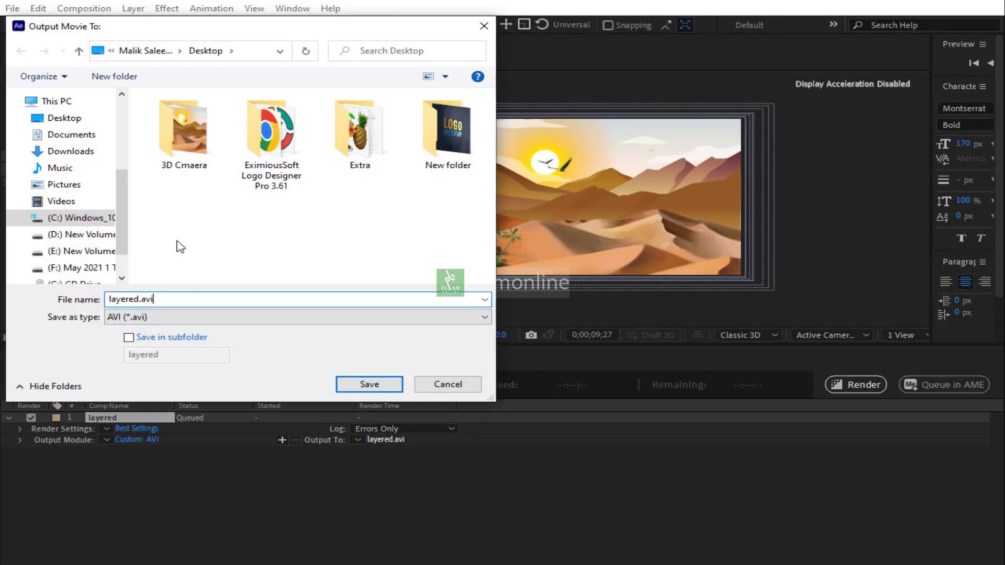
{"action": "double_click", "coordinate": [183, 128]}
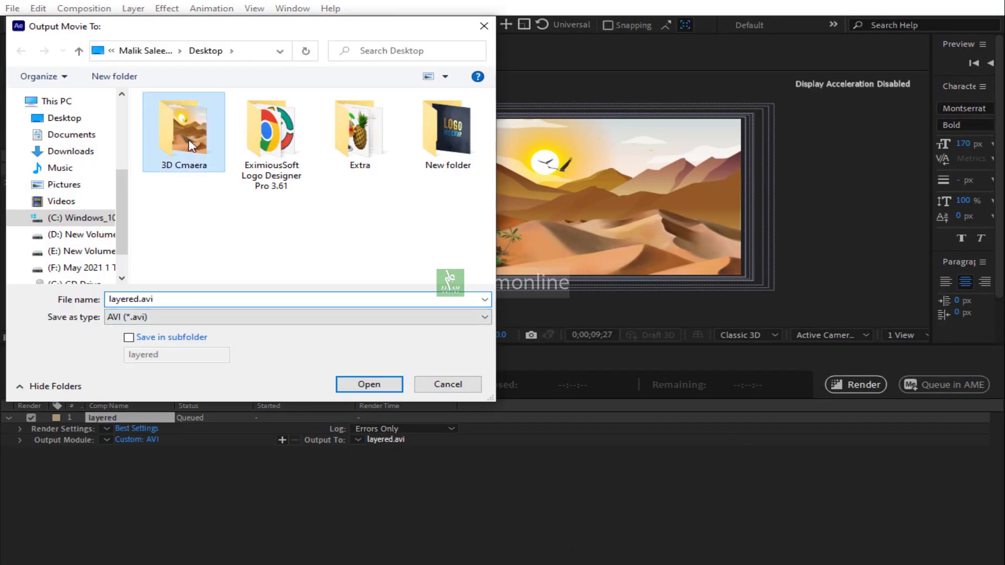
{"action": "left_click", "coordinate": [256, 220]}
{"action": "left_click", "coordinate": [375, 390]}
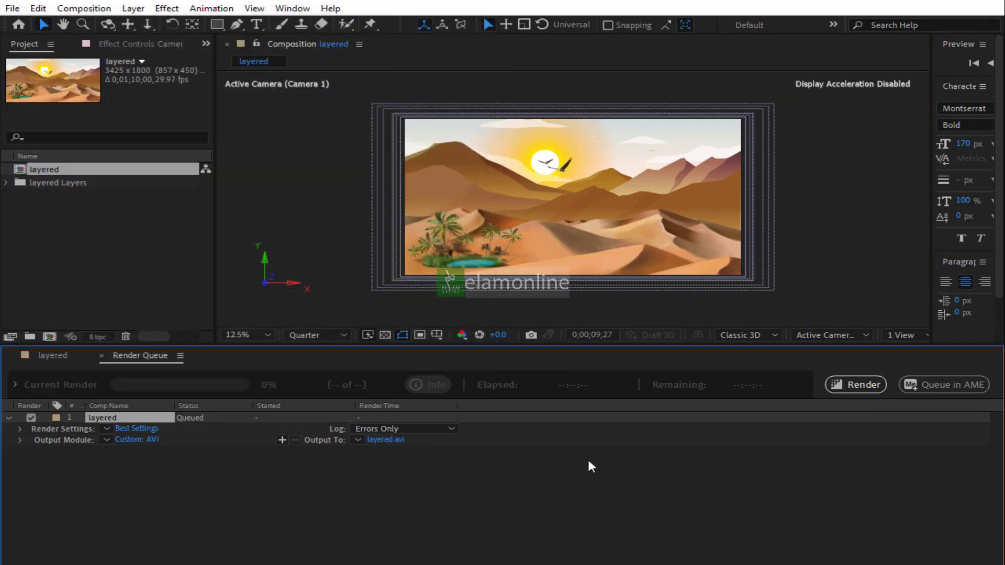
Try to render the queued composition and dismiss the alert dialogs
{"action": "left_click", "coordinate": [858, 387]}
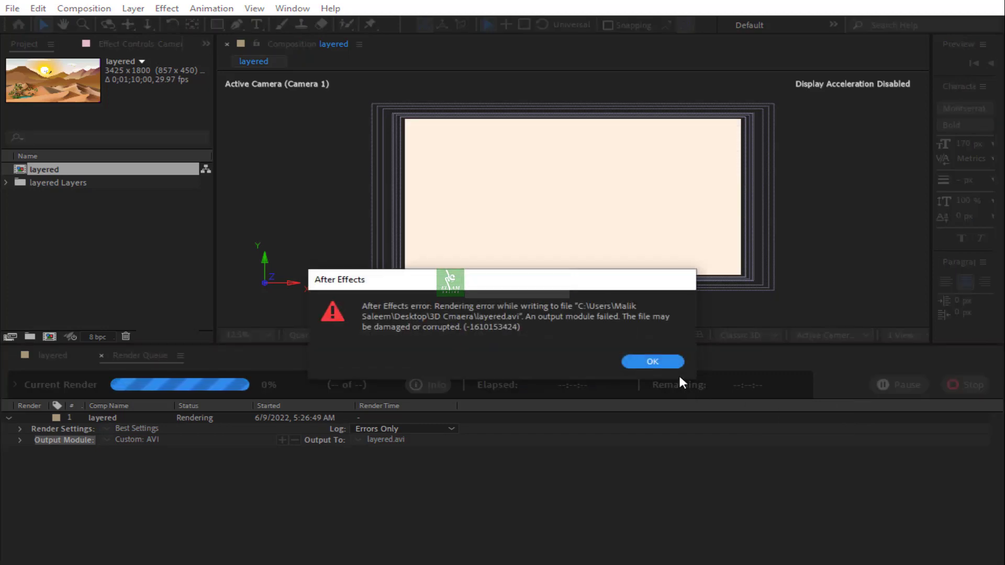
{"action": "left_click", "coordinate": [652, 358]}
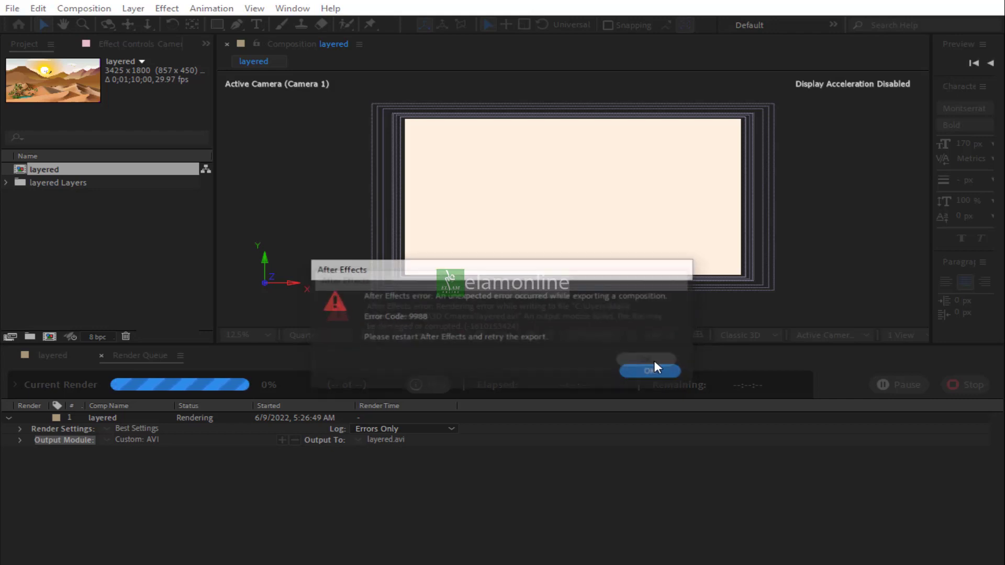
{"action": "left_click", "coordinate": [648, 374]}
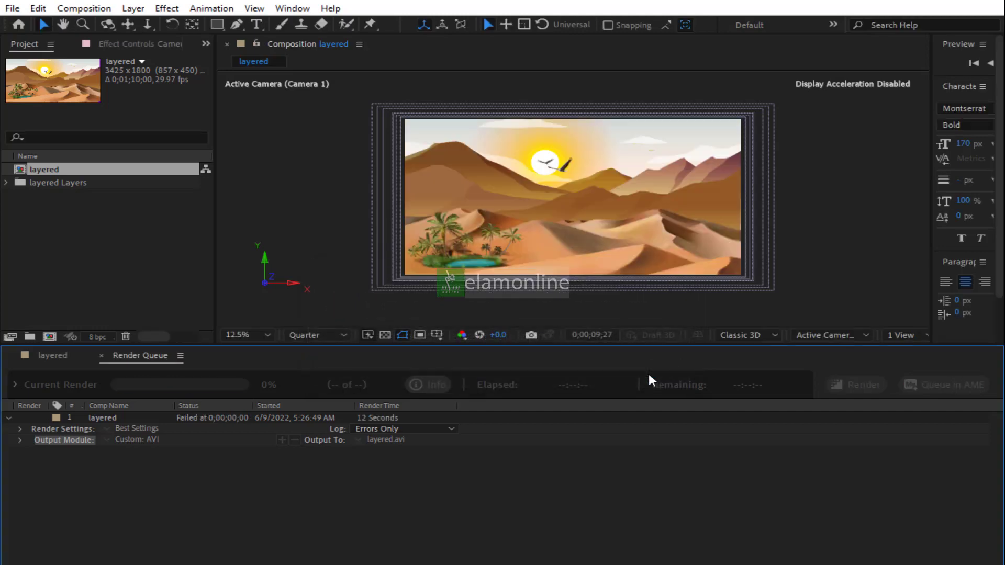